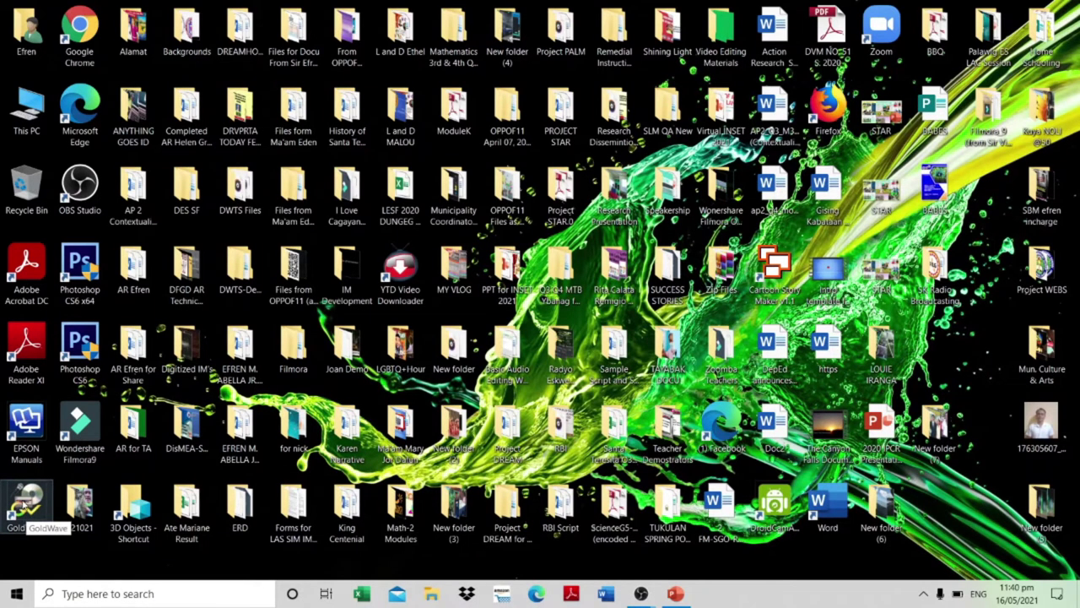
- Launch GoldWave from the desktop, dismiss its evaluation help window and maximize the editor
click(23, 504)
double_click(24, 504)
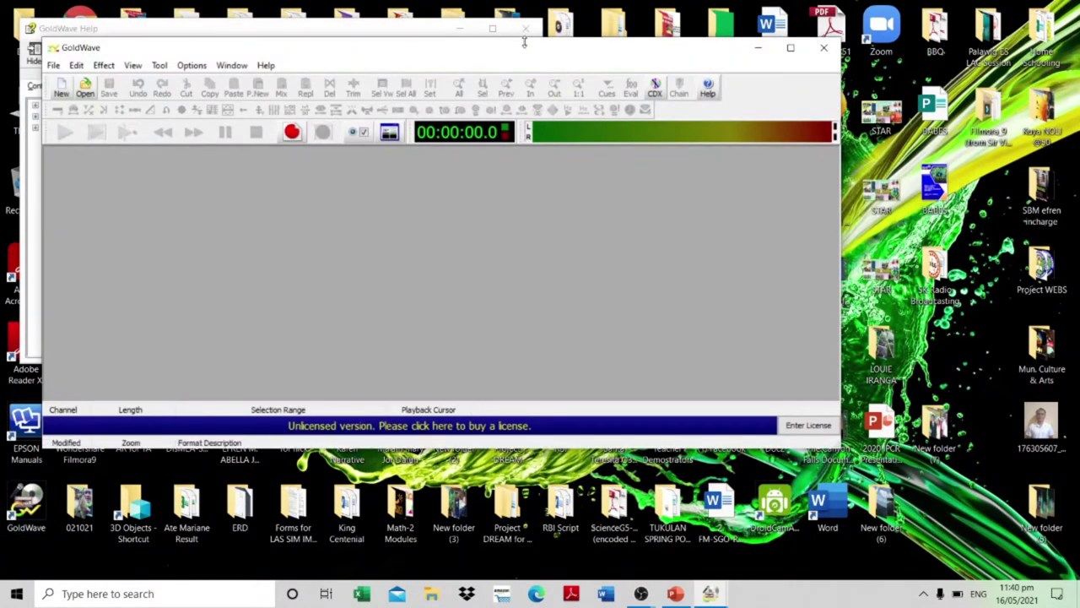
click(525, 32)
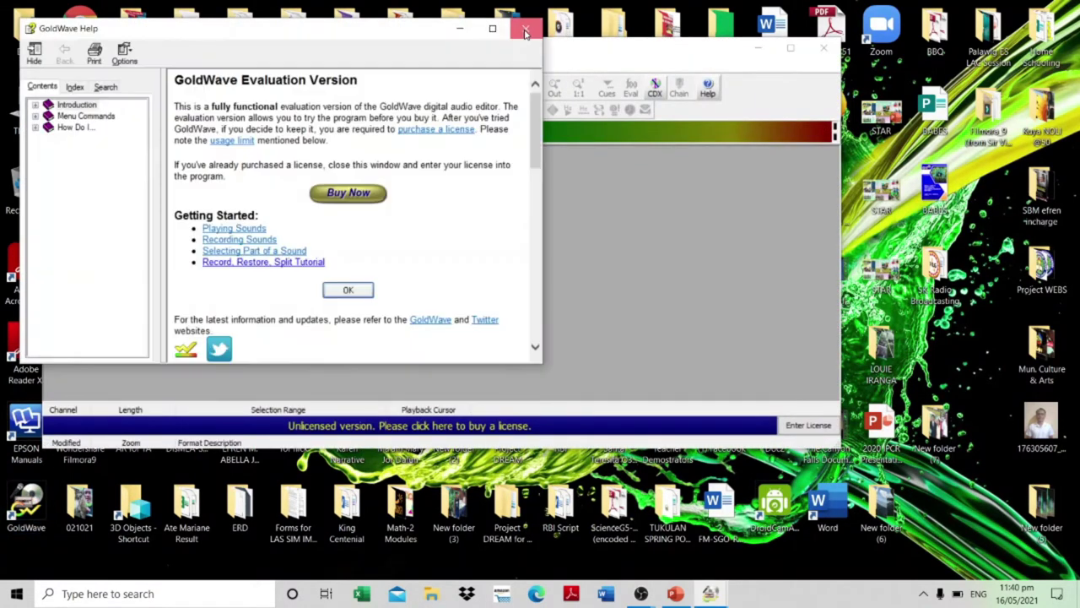
click(525, 32)
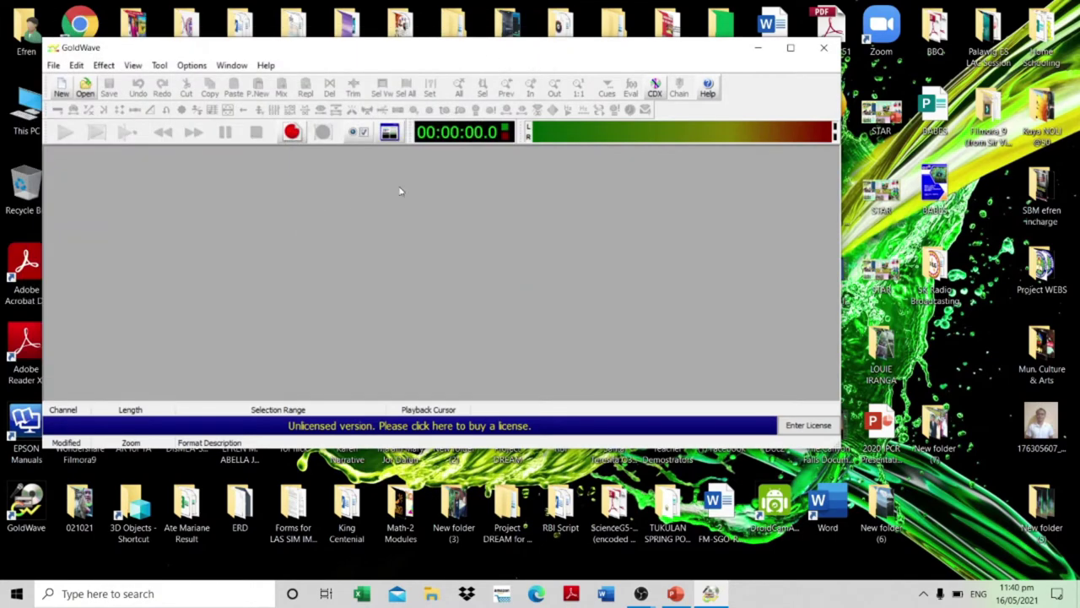
click(791, 47)
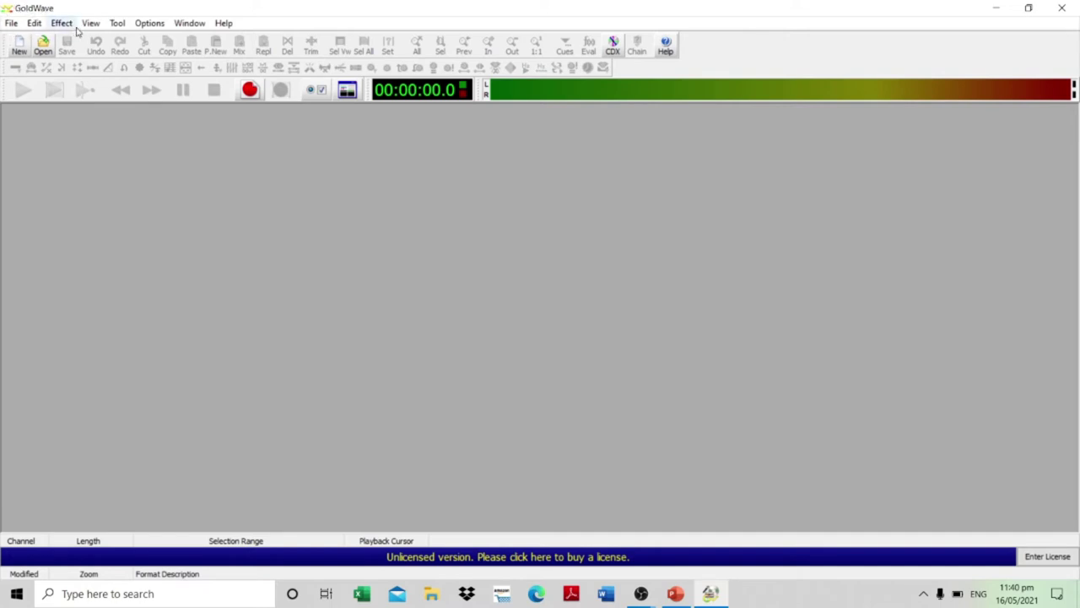
click(10, 24)
click(11, 24)
click(33, 23)
click(35, 25)
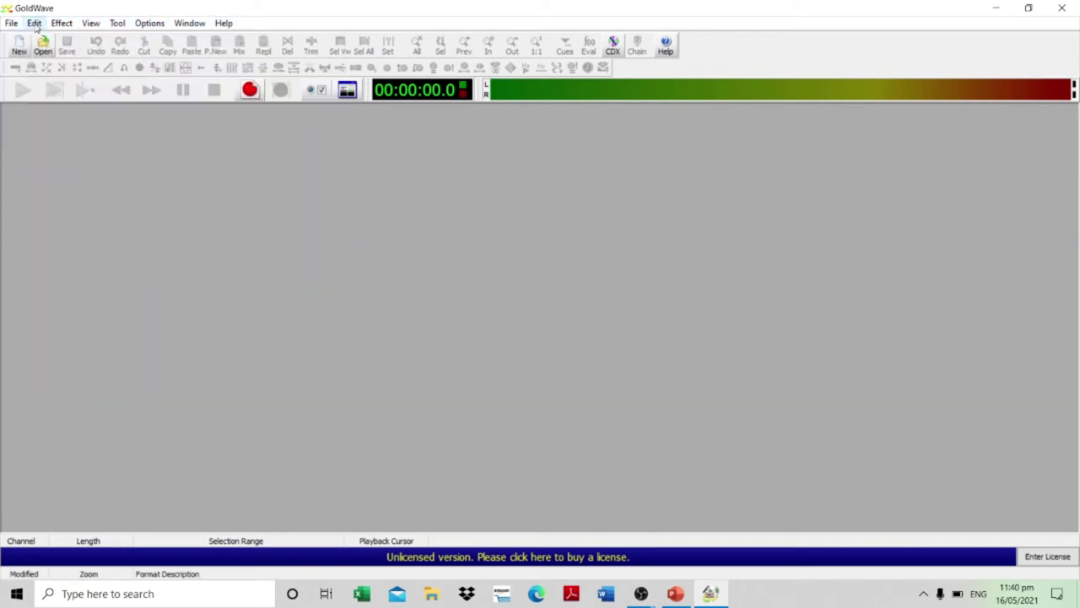
click(57, 26)
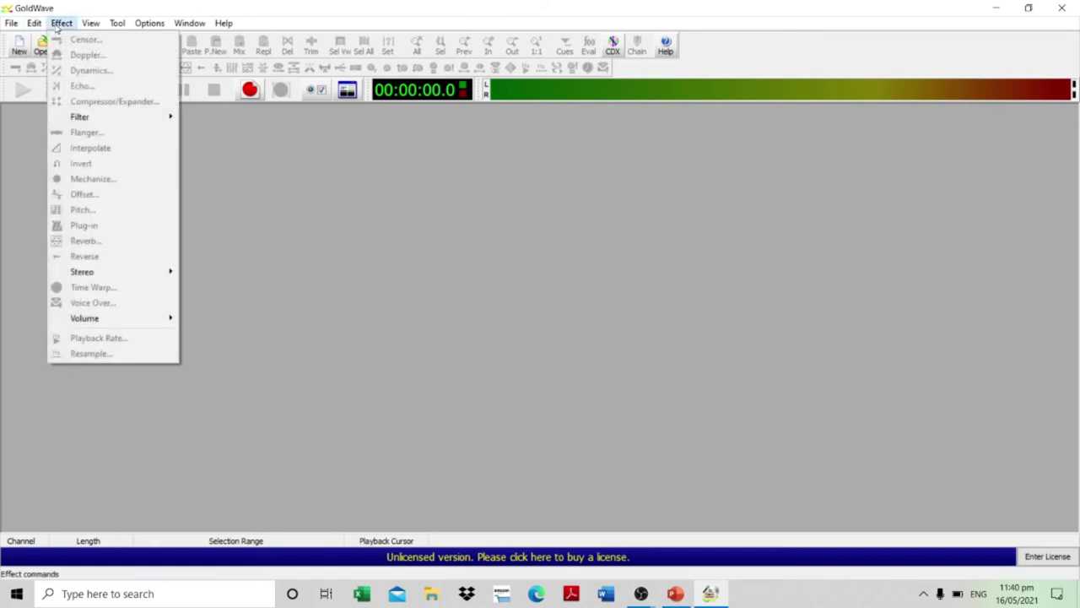
click(90, 25)
click(115, 23)
click(149, 24)
click(189, 24)
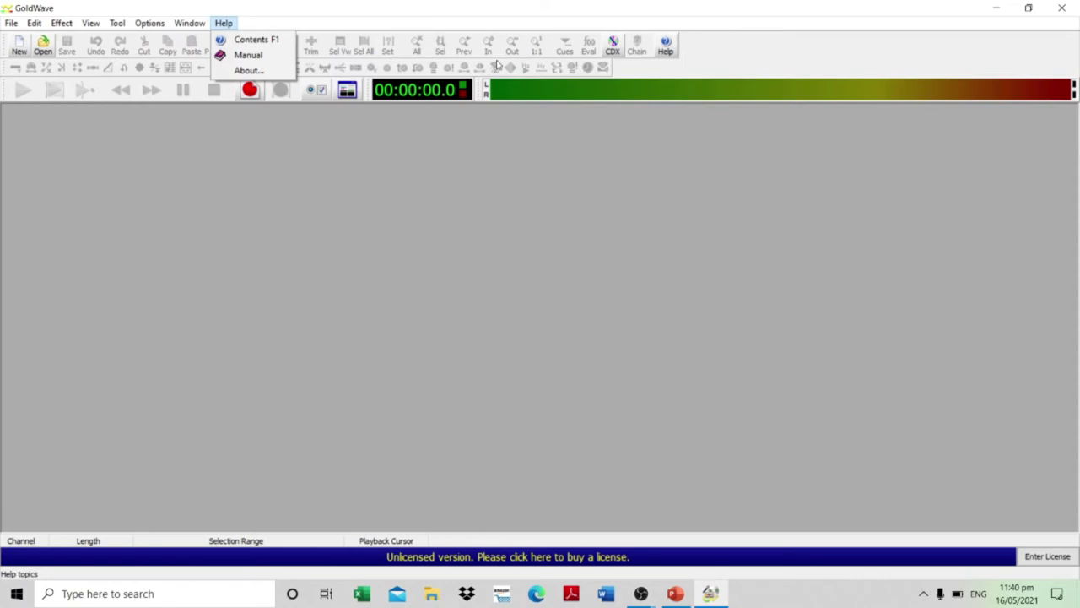
click(11, 23)
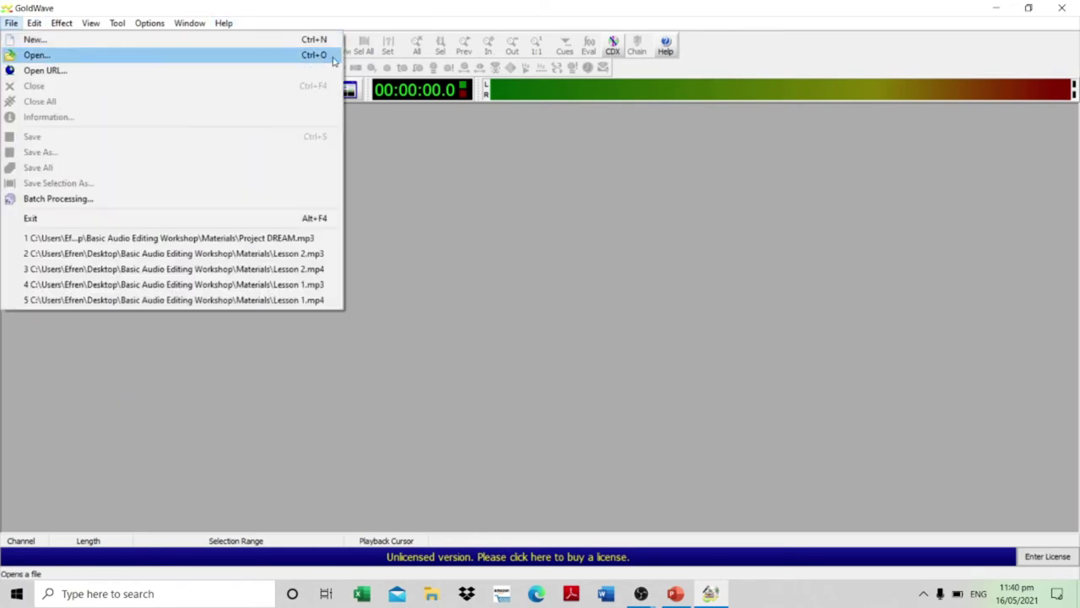
click(798, 67)
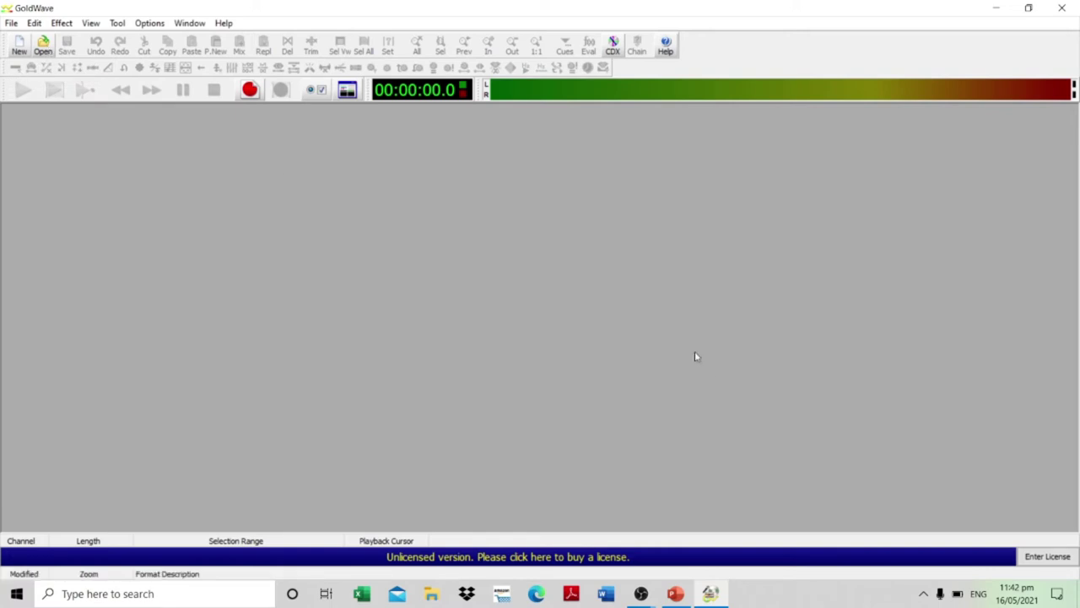
mouse_move(626, 594)
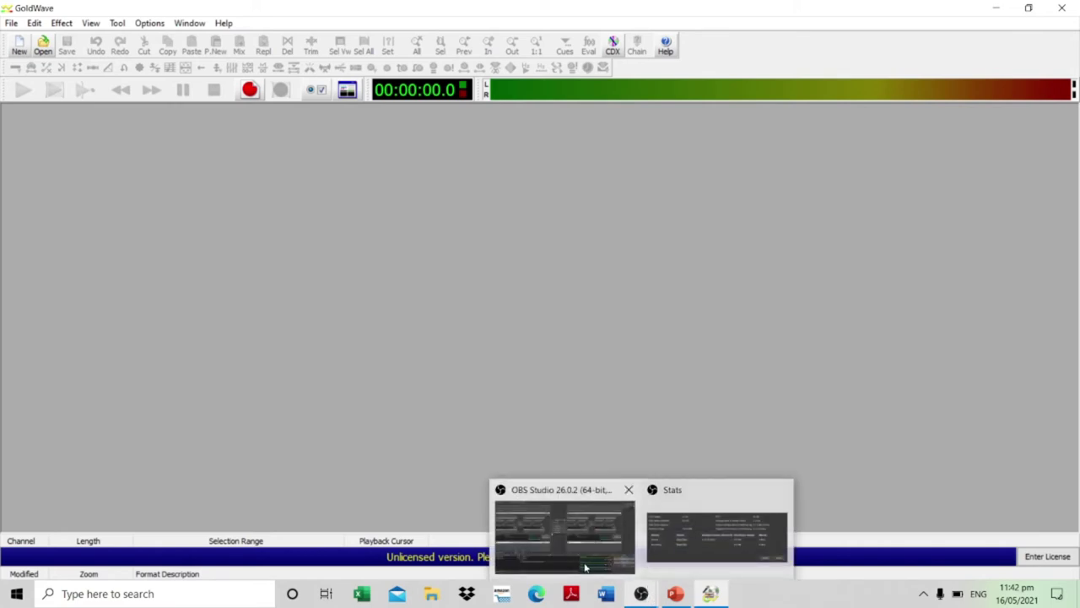
mouse_move(547, 533)
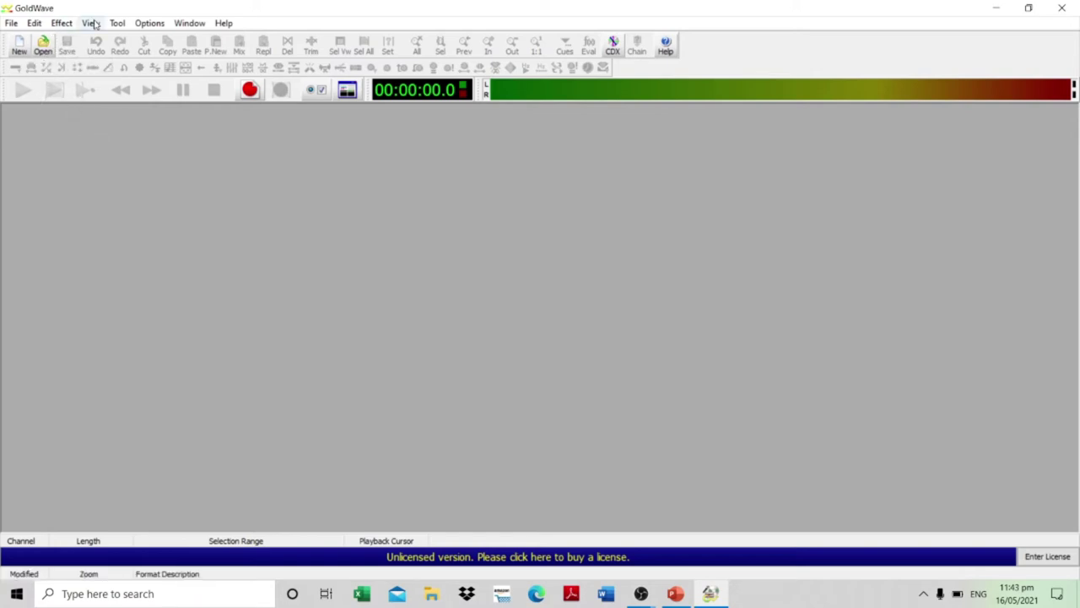
- Open the Project DREAM sound file from the Materials folder
click(42, 52)
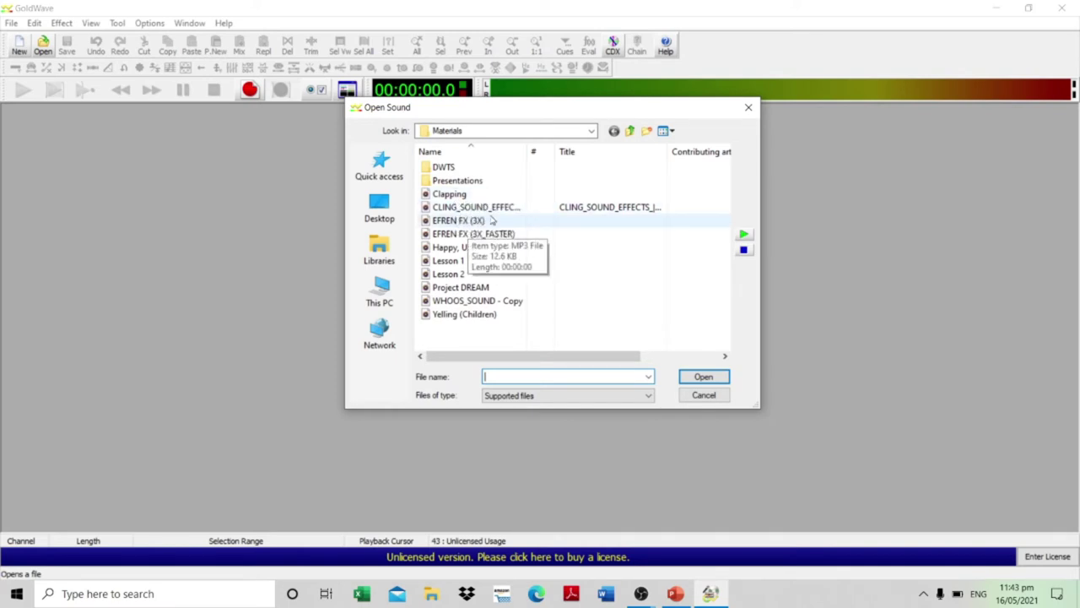
drag(529, 153, 591, 163)
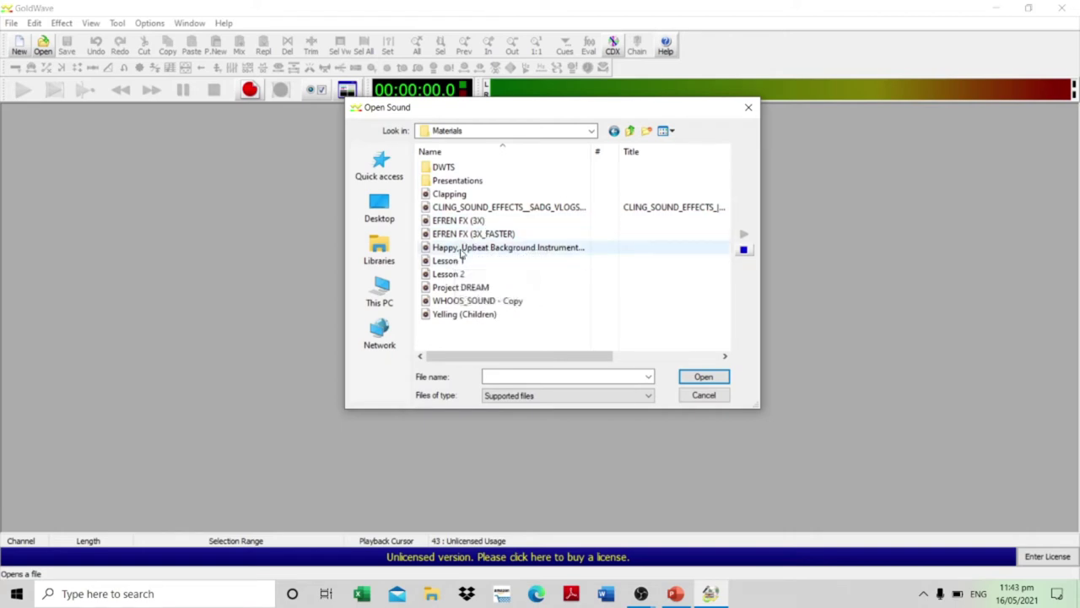
click(474, 252)
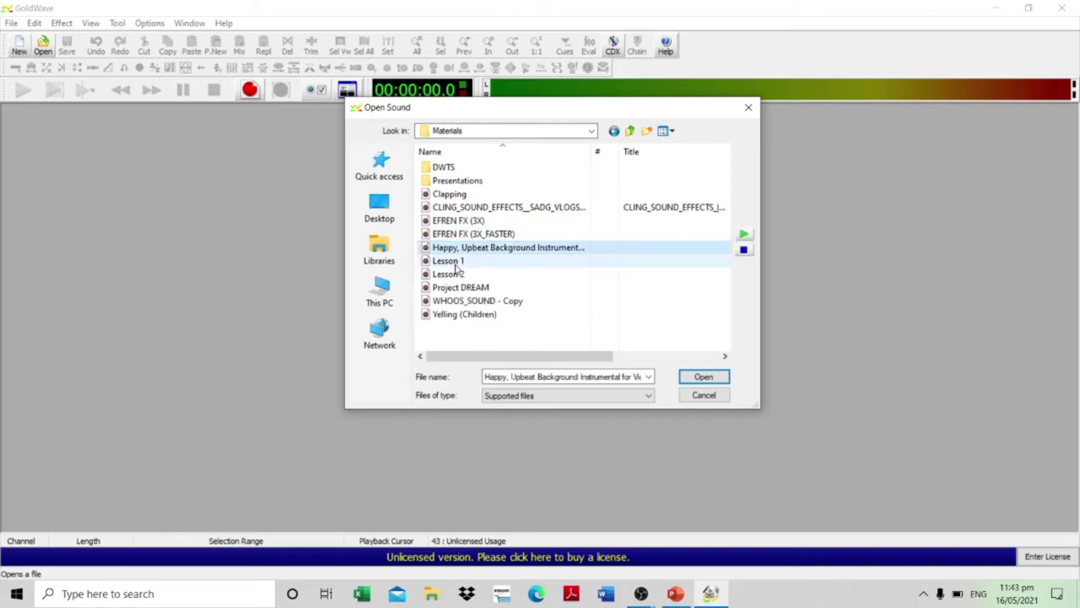
click(455, 264)
click(479, 276)
click(484, 289)
click(479, 303)
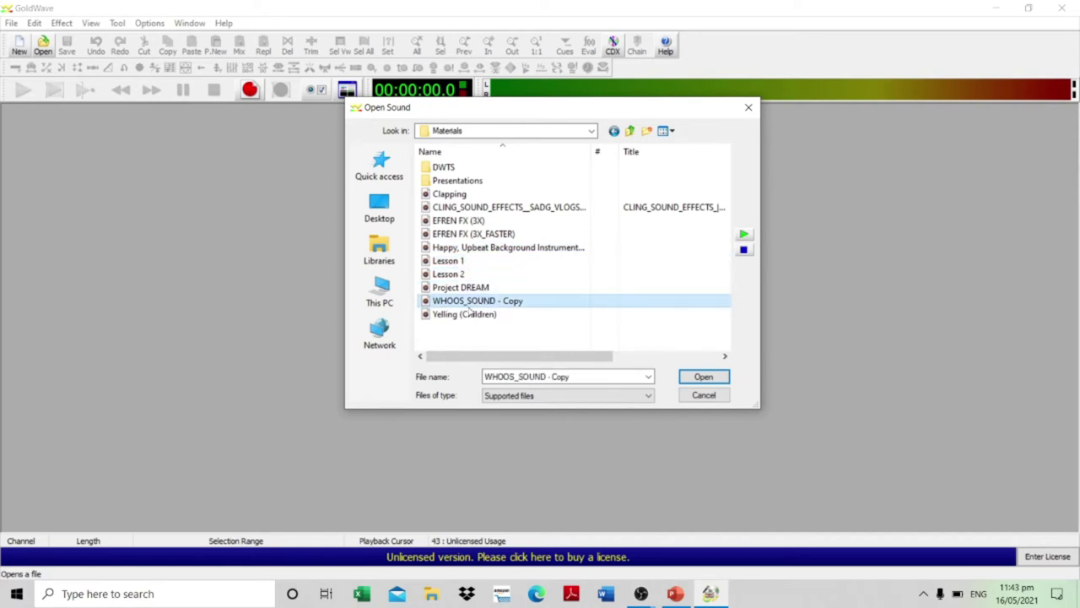
click(468, 315)
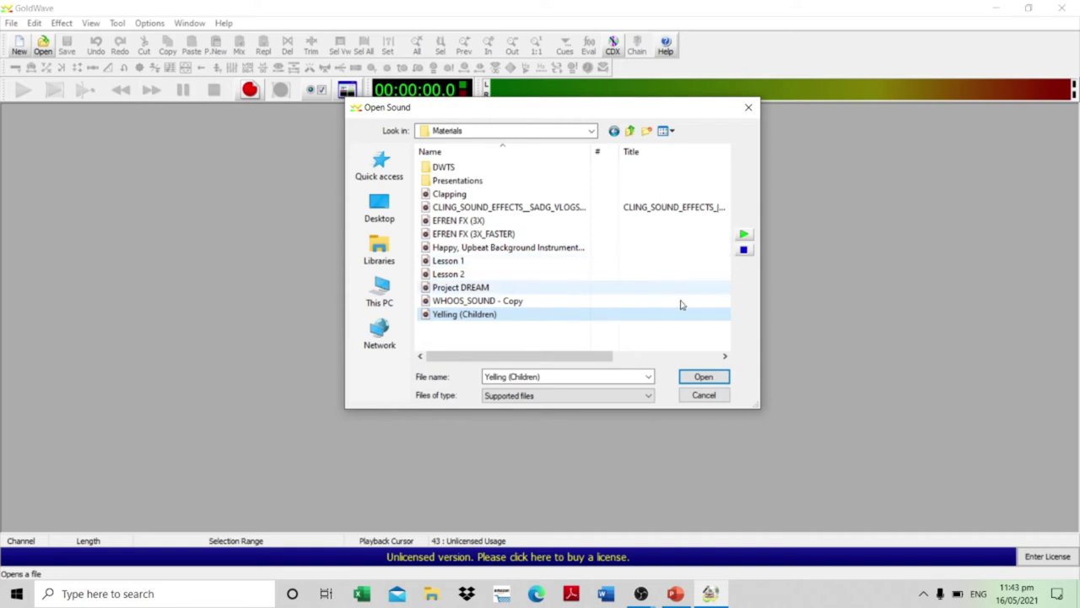
click(479, 291)
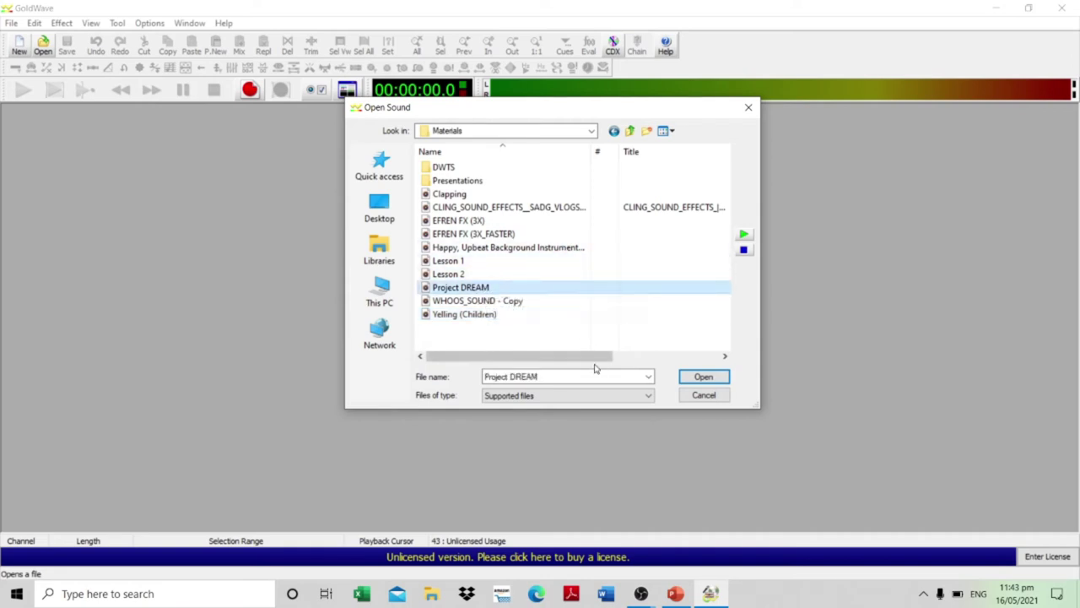
click(705, 378)
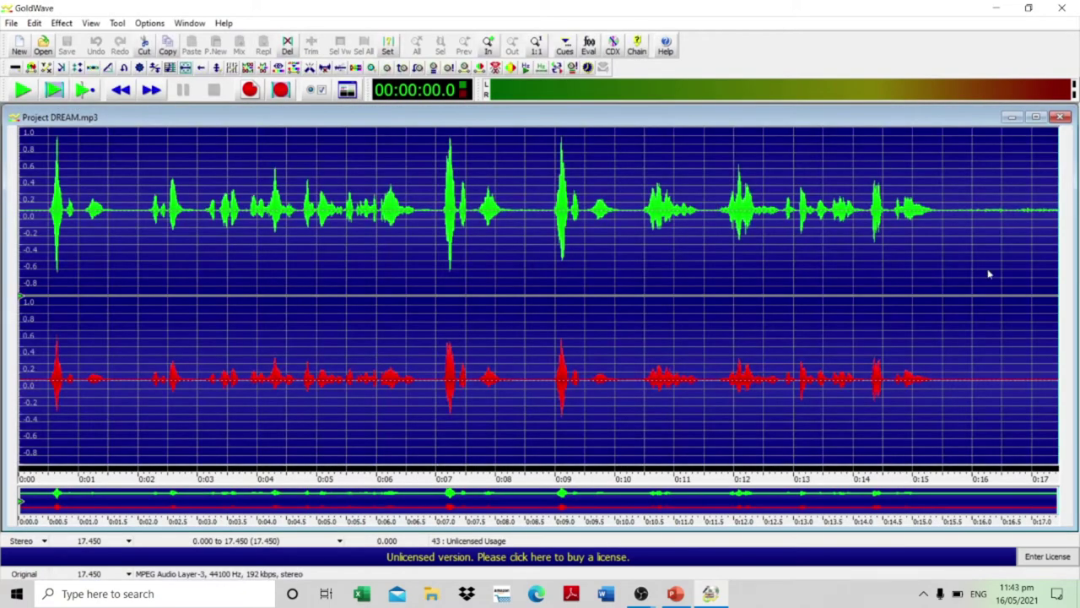
- Maximize the Project DREAM.mp3 waveform window inside the editor
click(1036, 117)
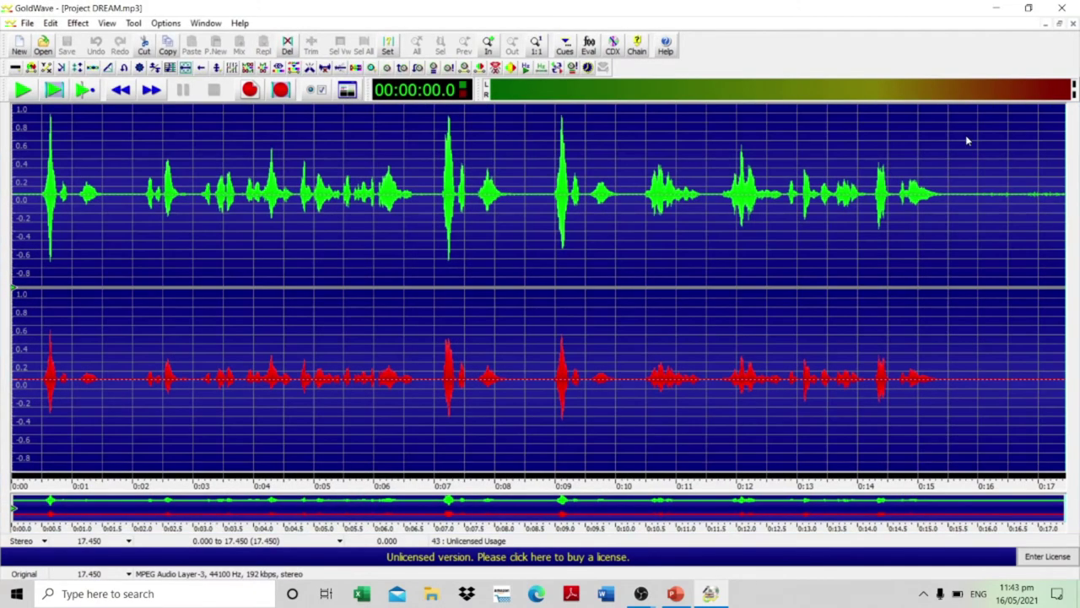
click(1060, 28)
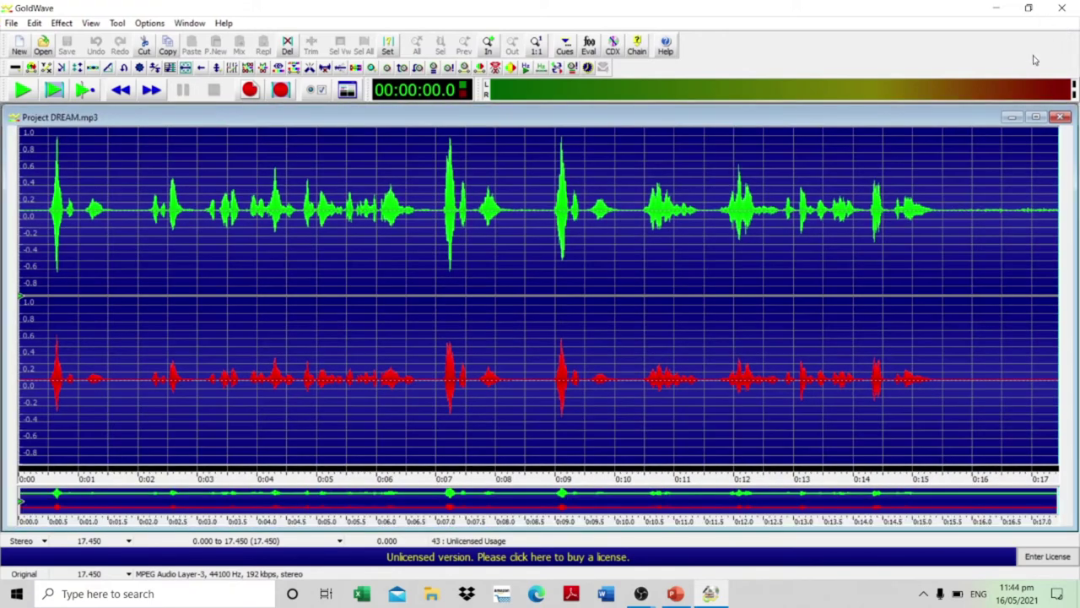
click(1036, 117)
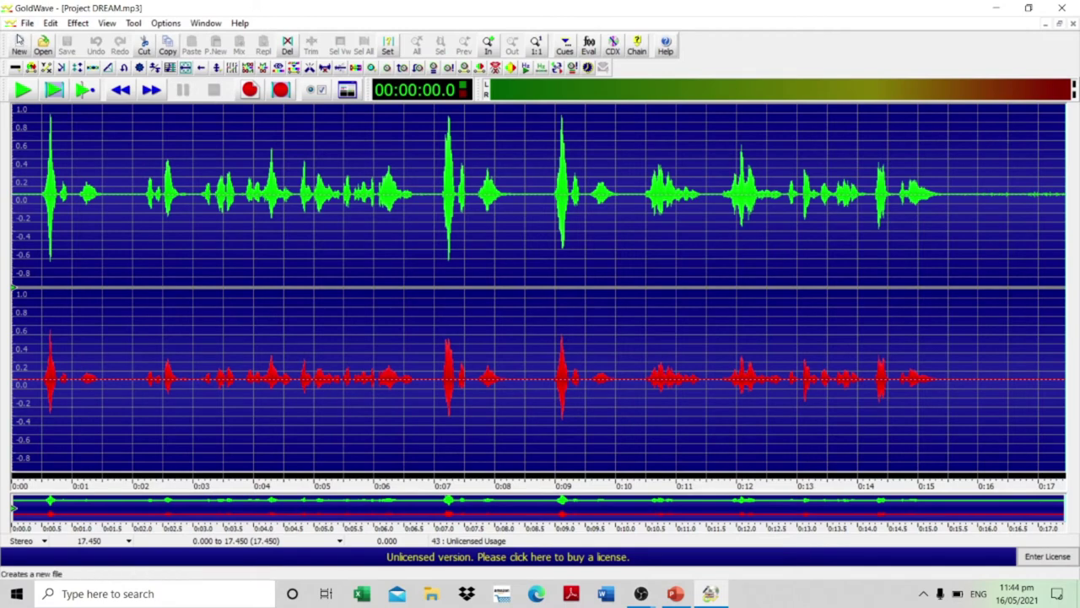
click(80, 25)
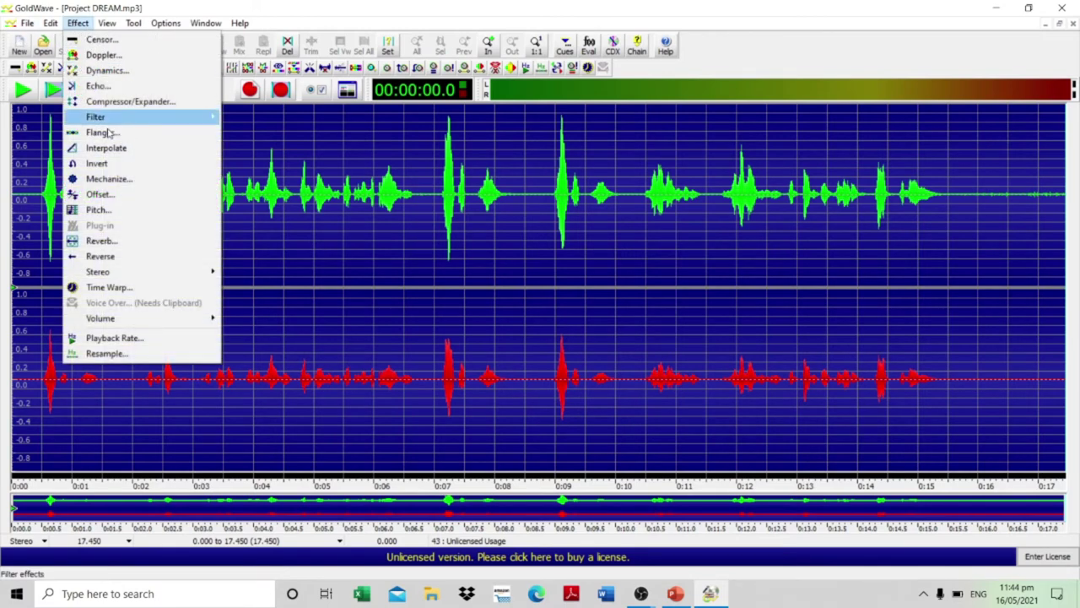
mouse_move(130, 123)
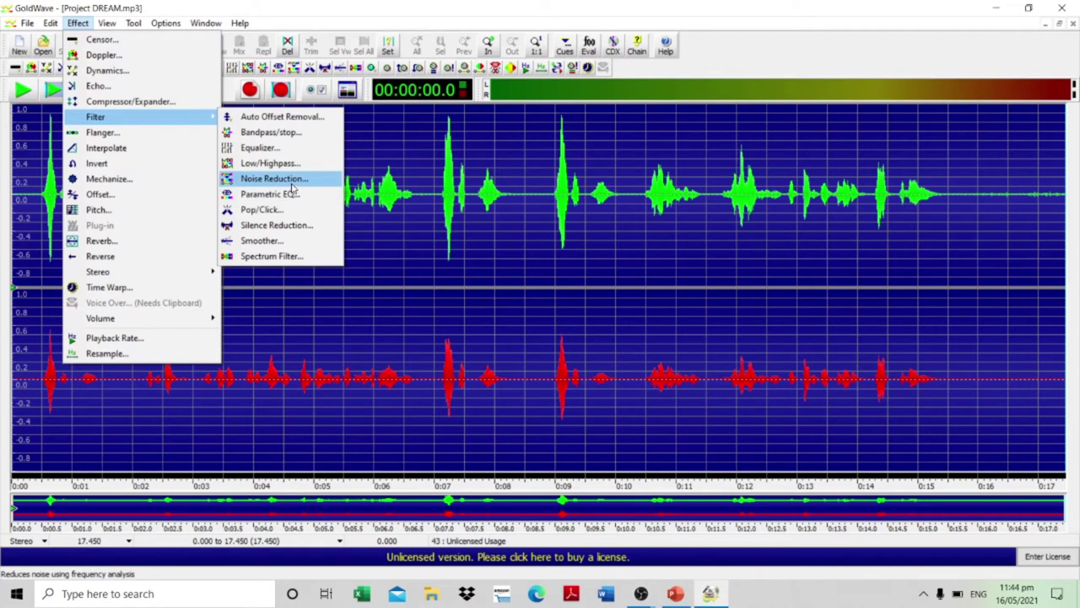
click(470, 6)
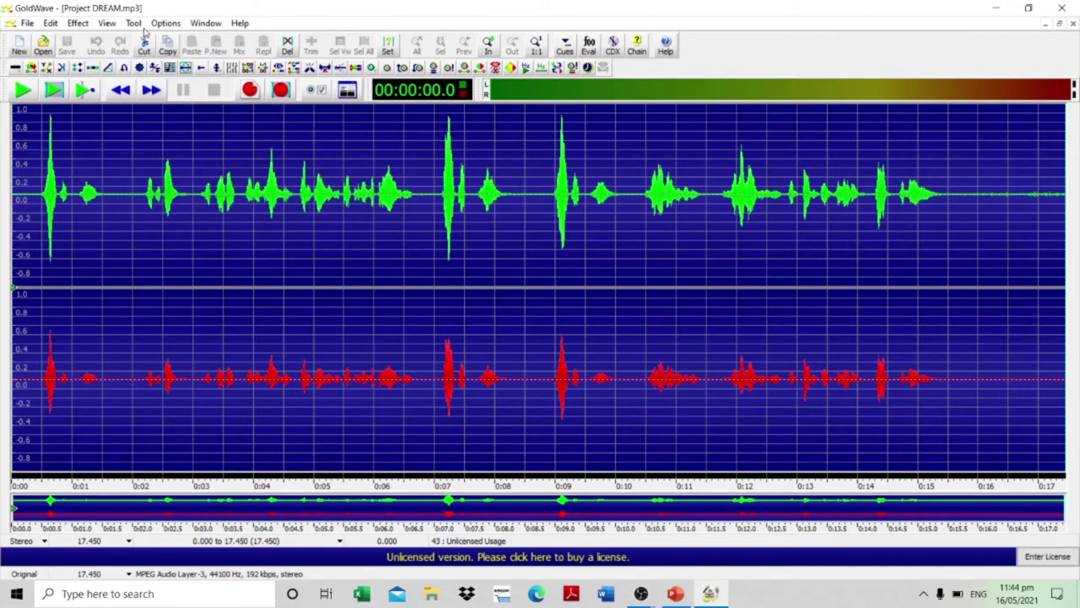
- Apply the Noise Reduction filter to the whole Project DREAM.mp3 track, using the current spectrum as reduction envelope
click(74, 26)
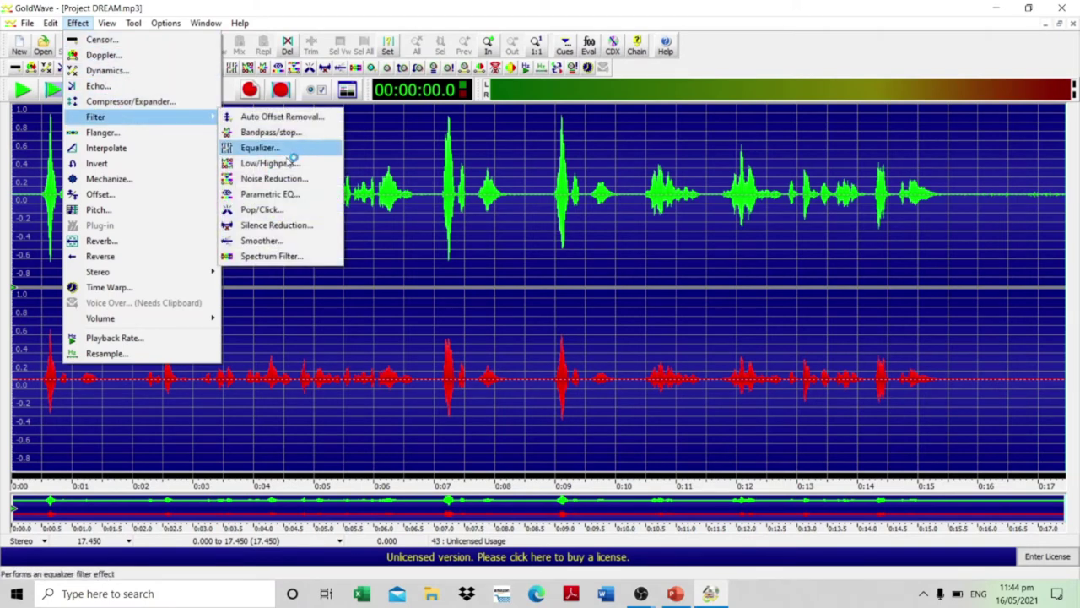
click(283, 185)
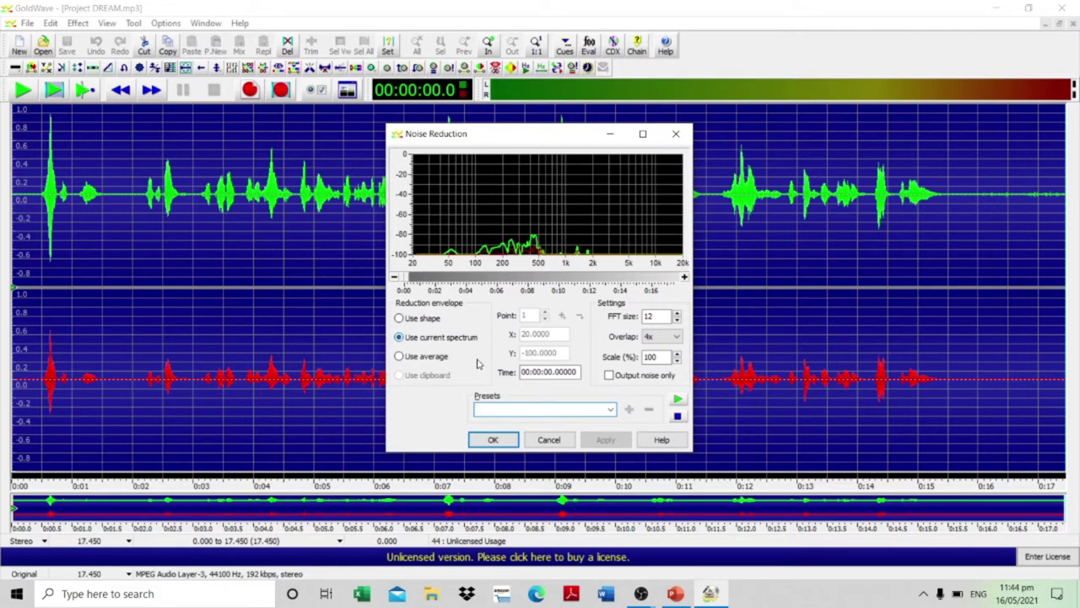
click(496, 443)
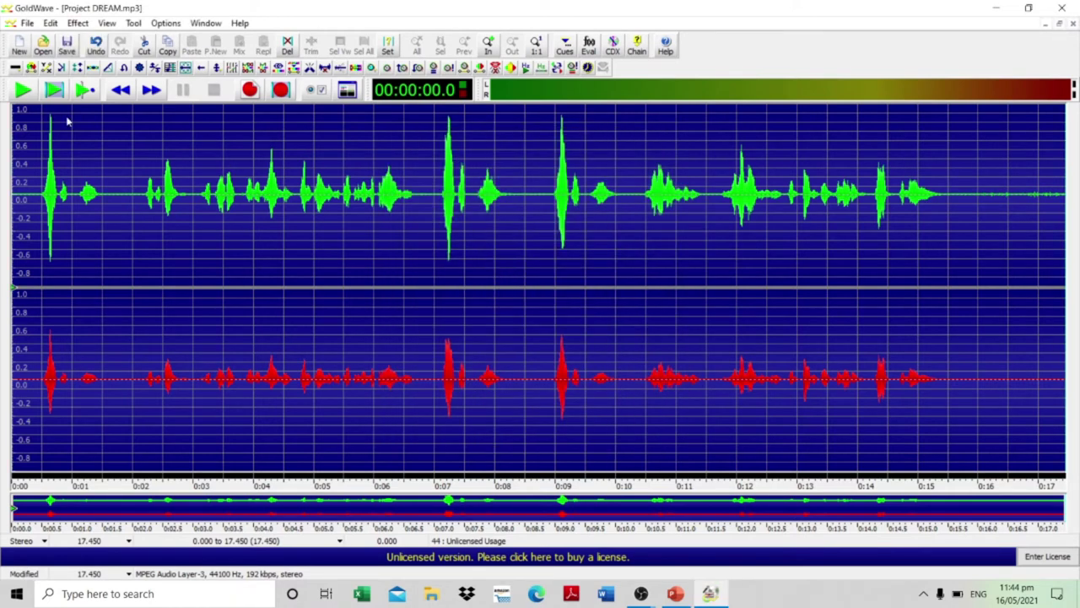
- Apply Noise Reduction to the track a second time with the same current spectrum envelope
click(77, 23)
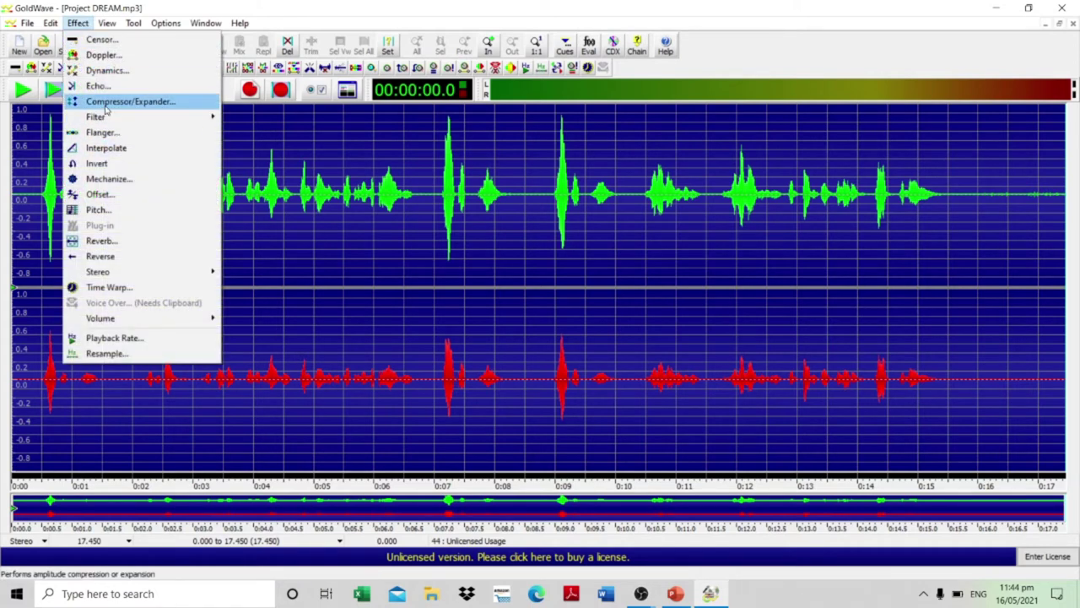
mouse_move(124, 118)
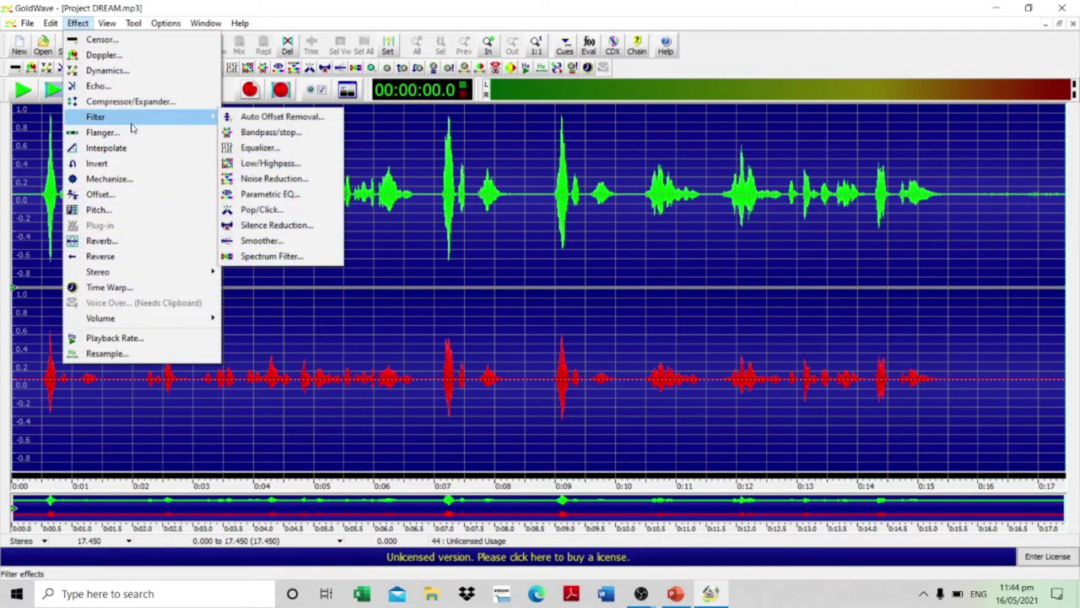
click(298, 180)
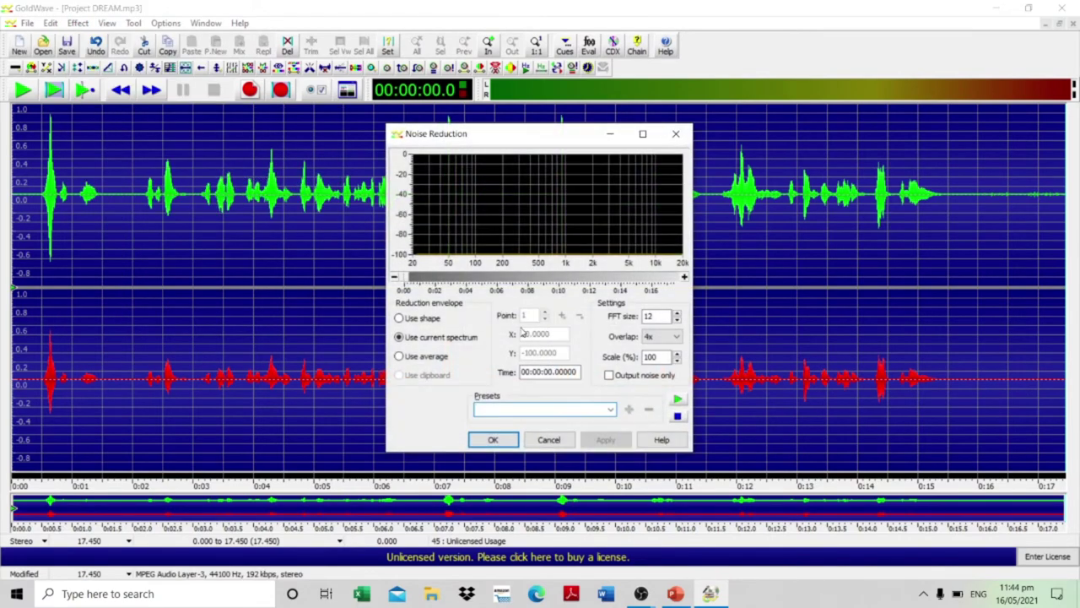
click(496, 439)
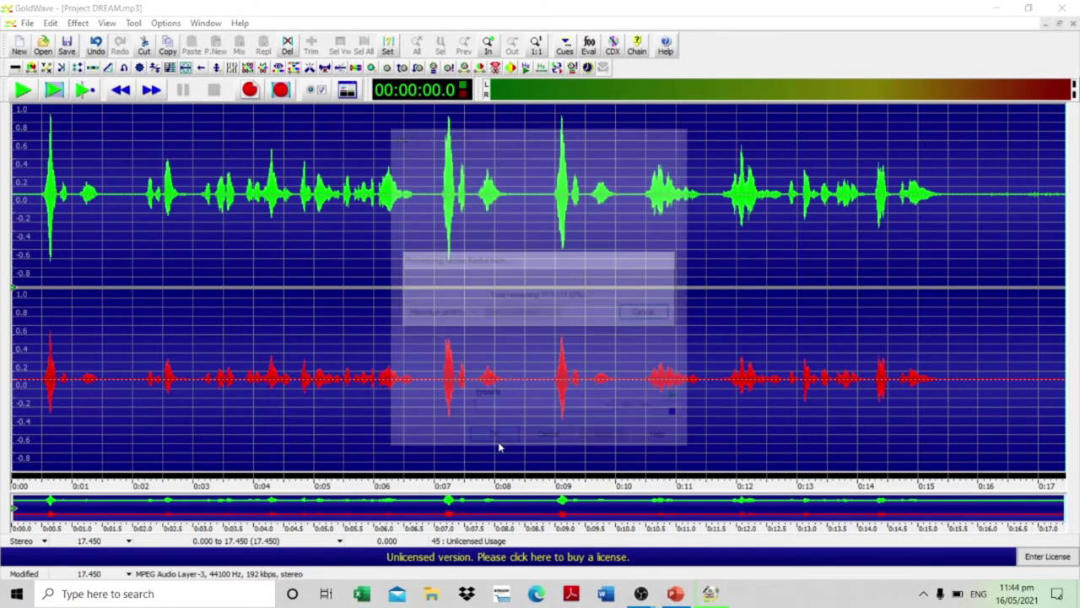
click(78, 22)
mouse_move(117, 120)
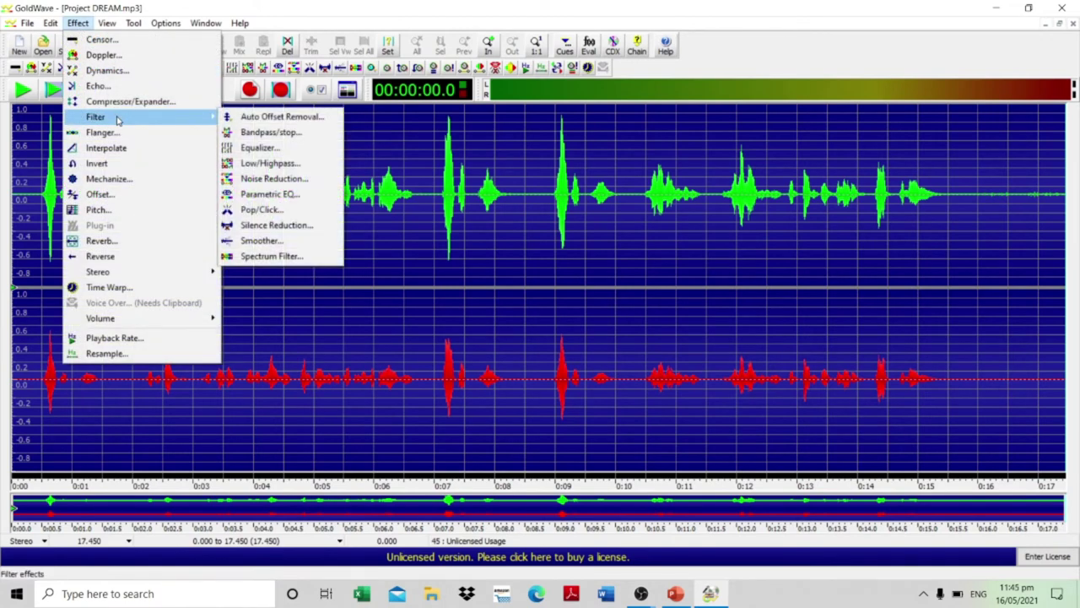
click(453, 7)
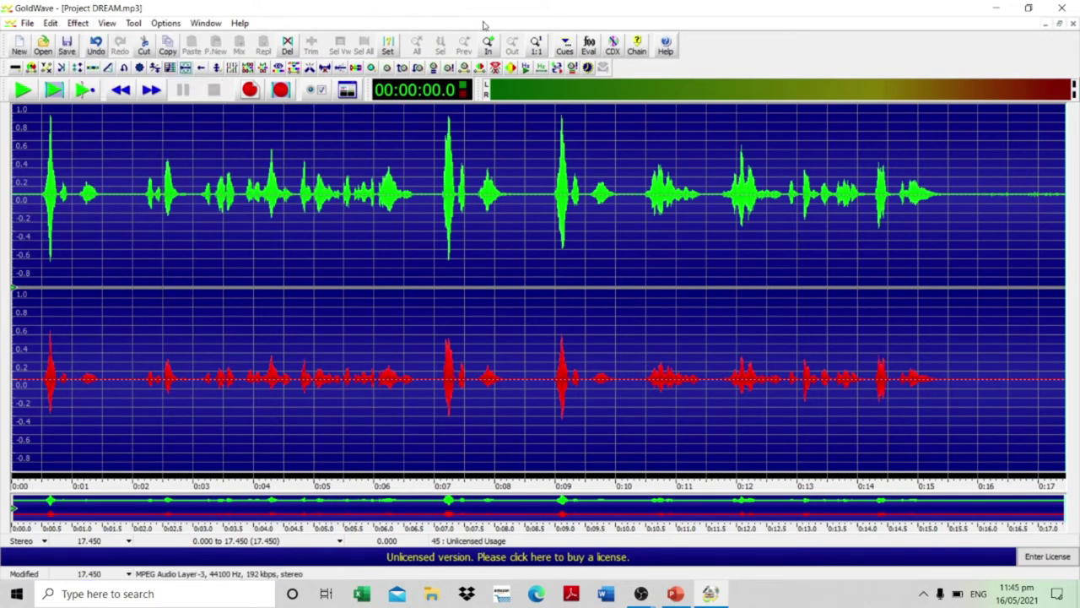
- Undo both noise reductions and close Project DREAM.mp3 without saving
key(ctrl+z)
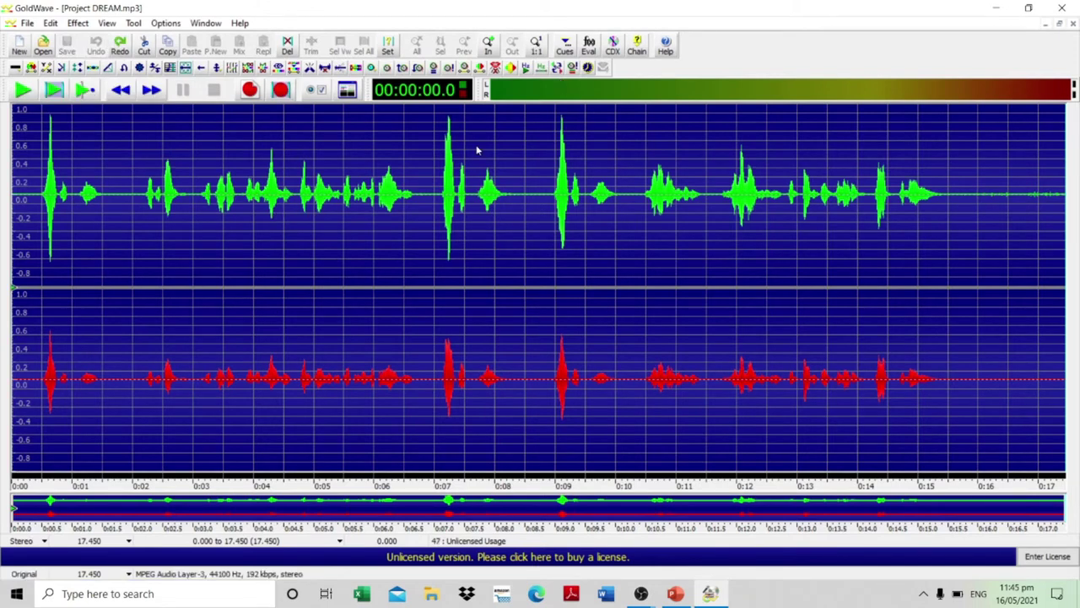
click(1073, 25)
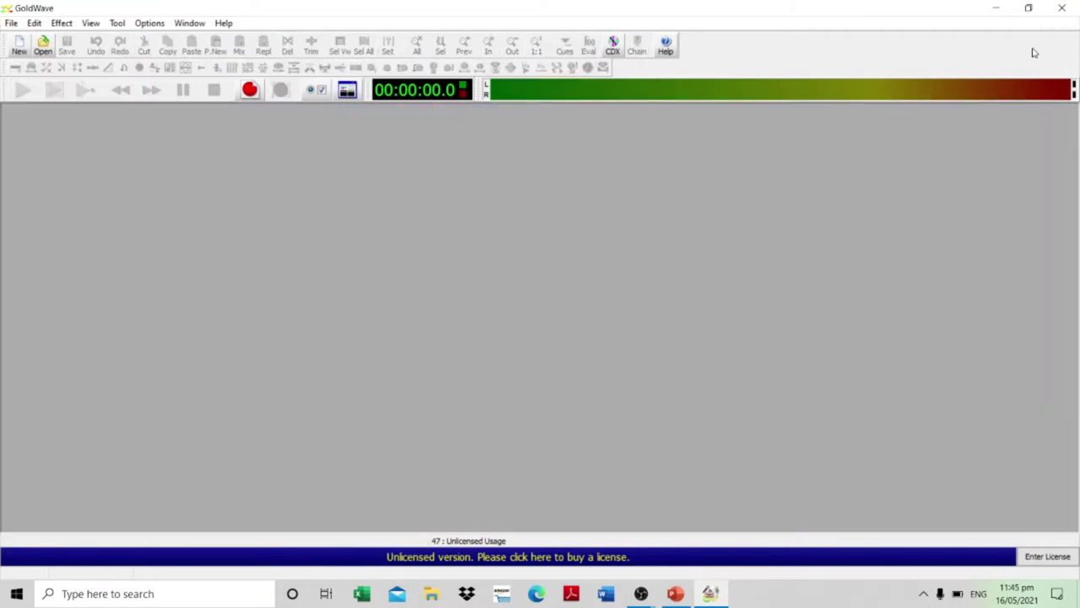
- Reopen Project DREAM.mp3 from the Materials folder, maximize its waveform window and play the original recording
click(43, 47)
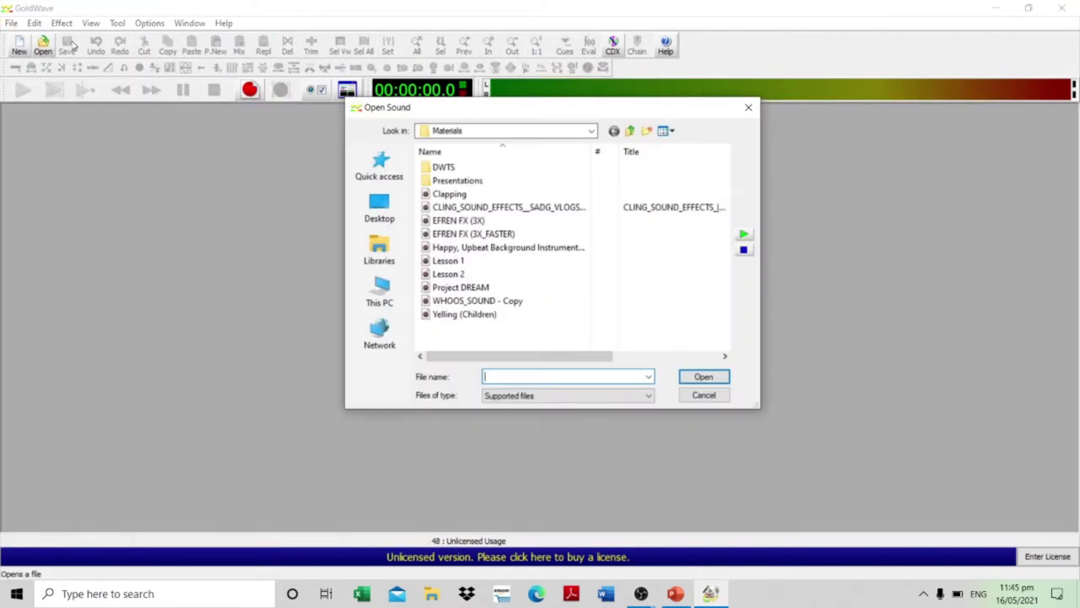
click(492, 288)
click(701, 379)
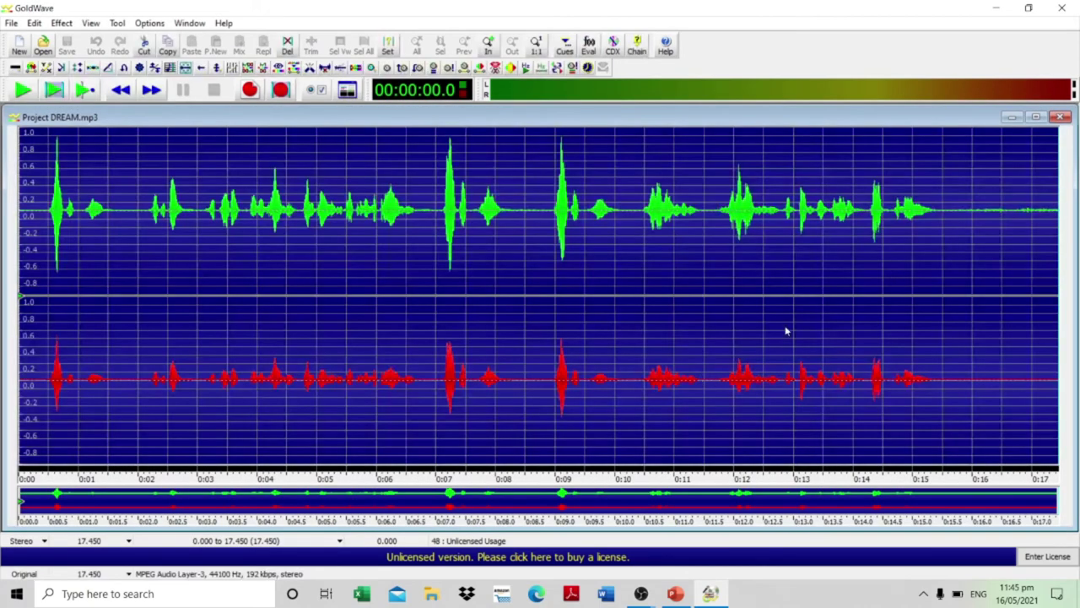
click(1036, 117)
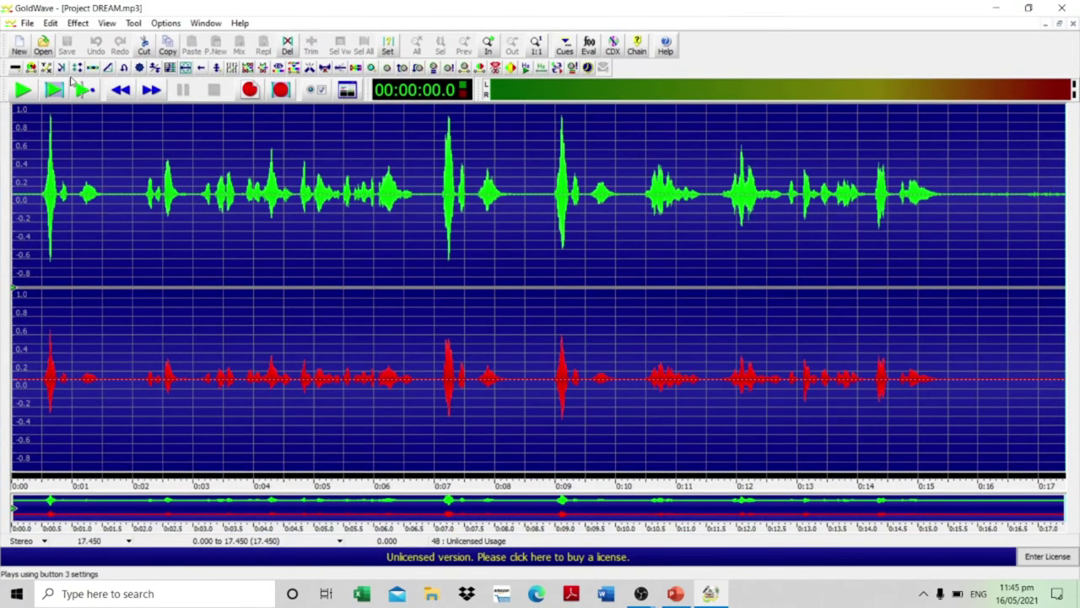
click(22, 93)
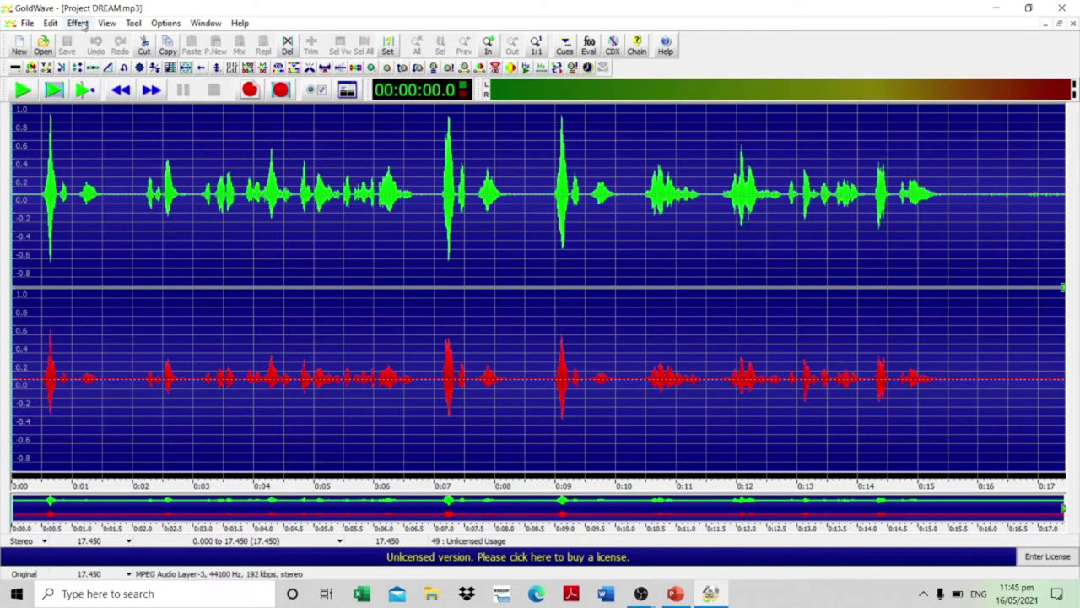
- Apply the Noise Reduction filter to the reopened recording, using the current spectrum as reduction envelope
click(78, 22)
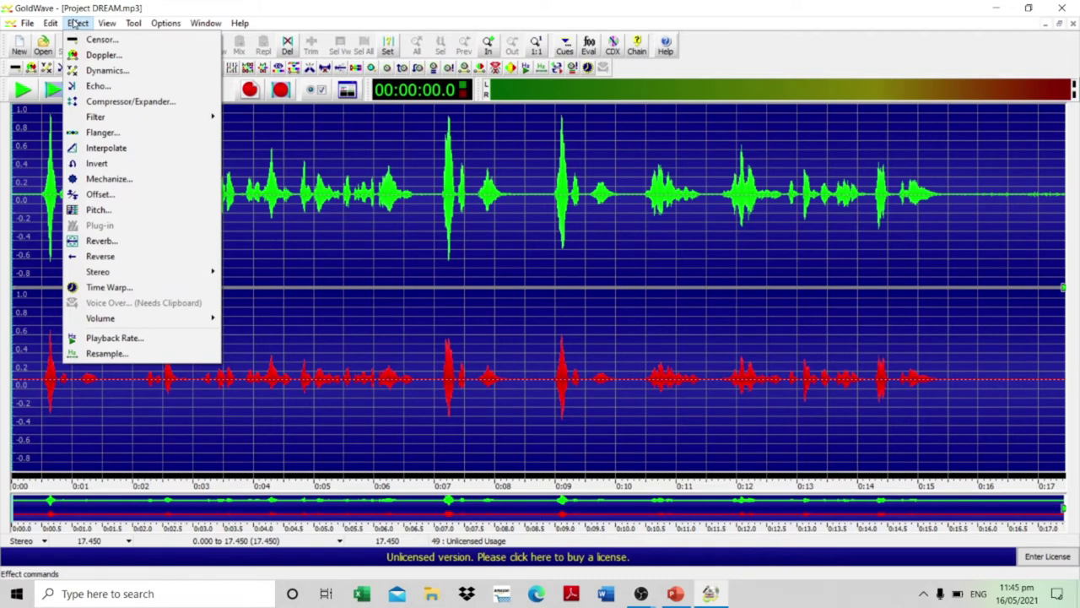
mouse_move(145, 123)
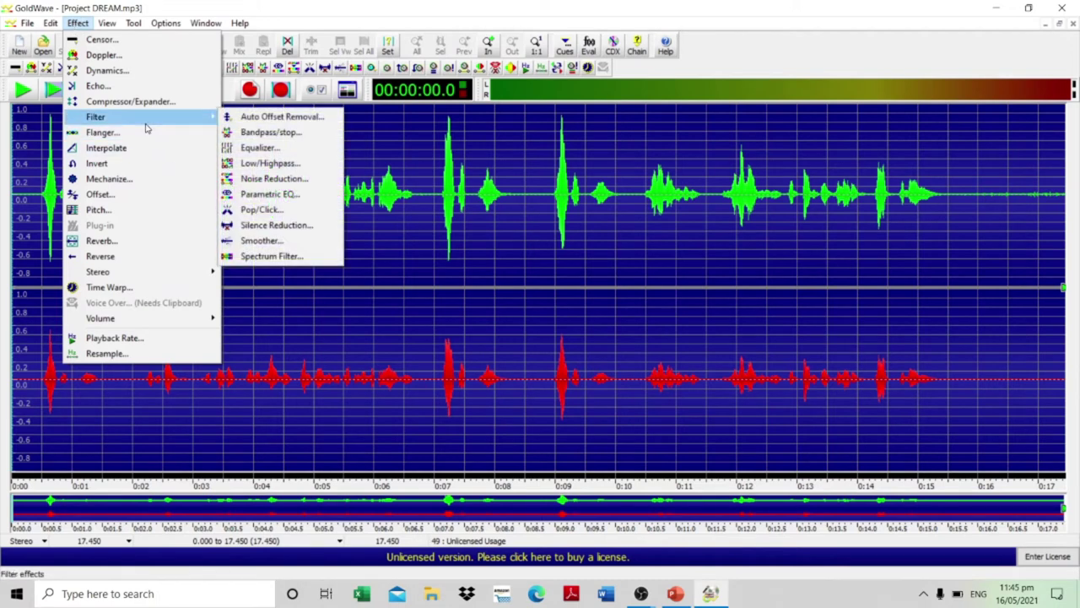
click(292, 178)
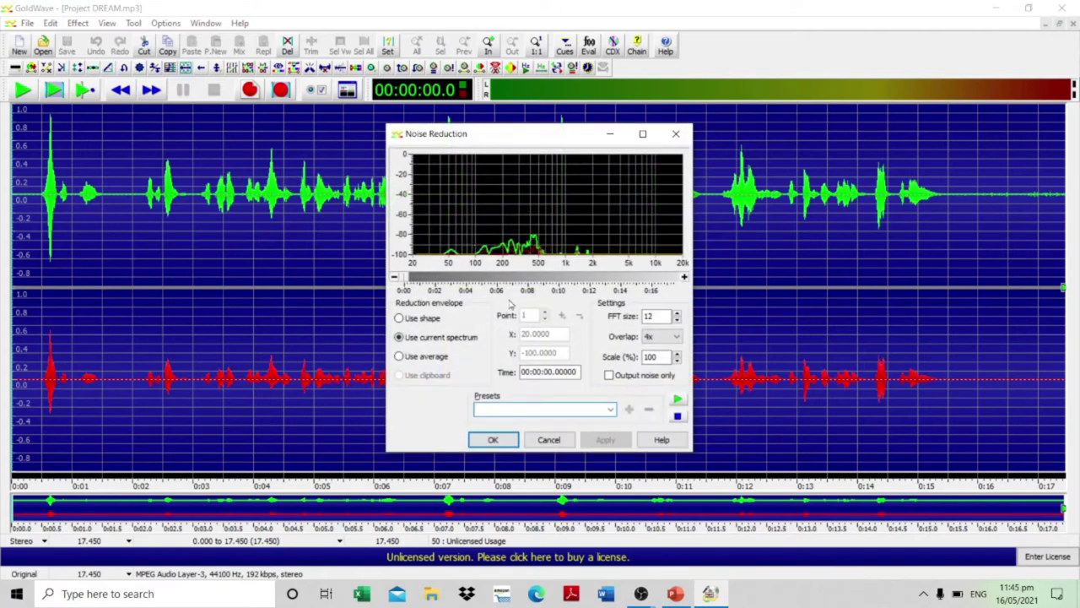
click(506, 445)
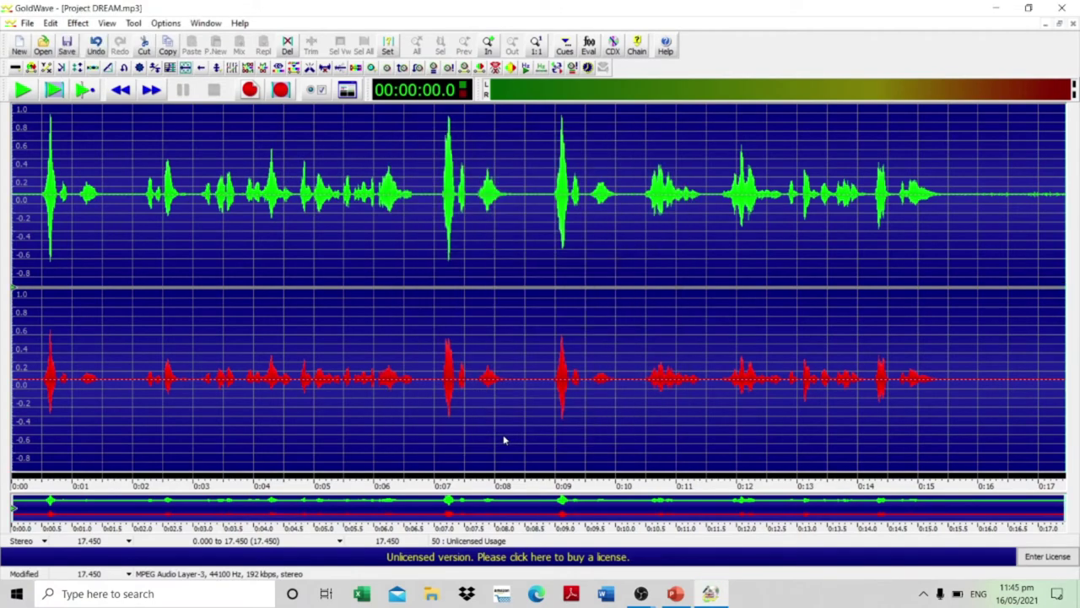
- Run Noise Reduction on the reopened track a second time with the default settings
click(49, 24)
mouse_move(73, 25)
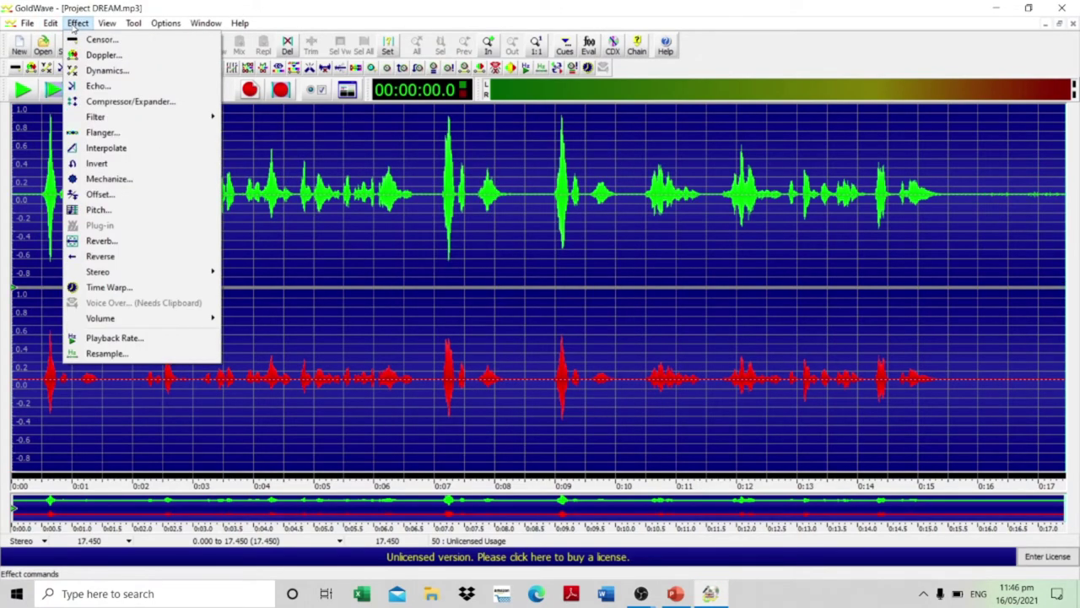
mouse_move(121, 118)
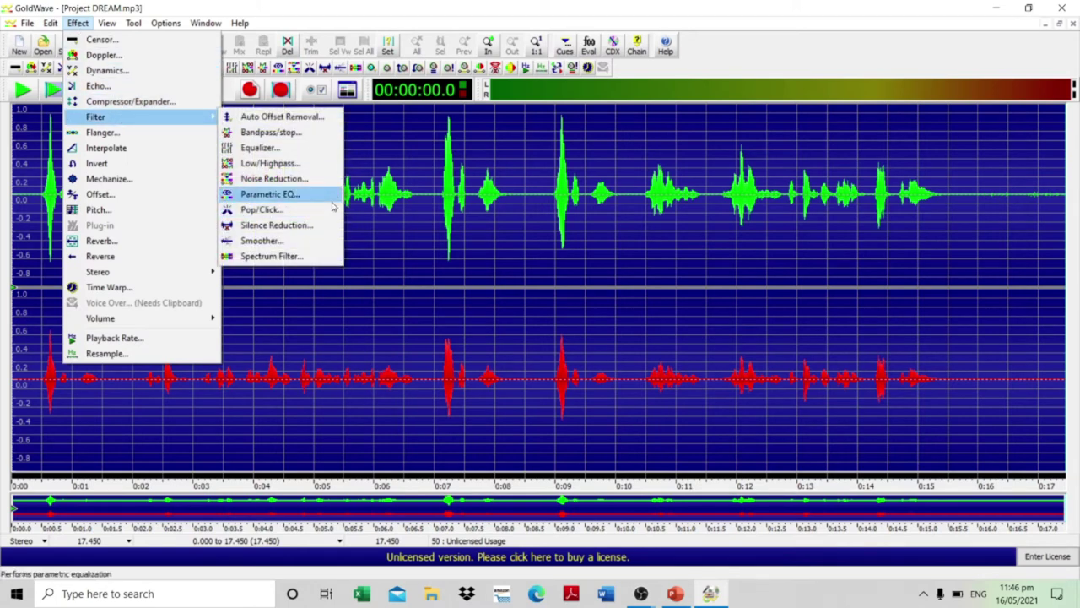
click(325, 178)
click(513, 442)
- Apply Noise Reduction a third time with the current spectrum envelope, and play the cleaned track, pausing near its end
click(77, 23)
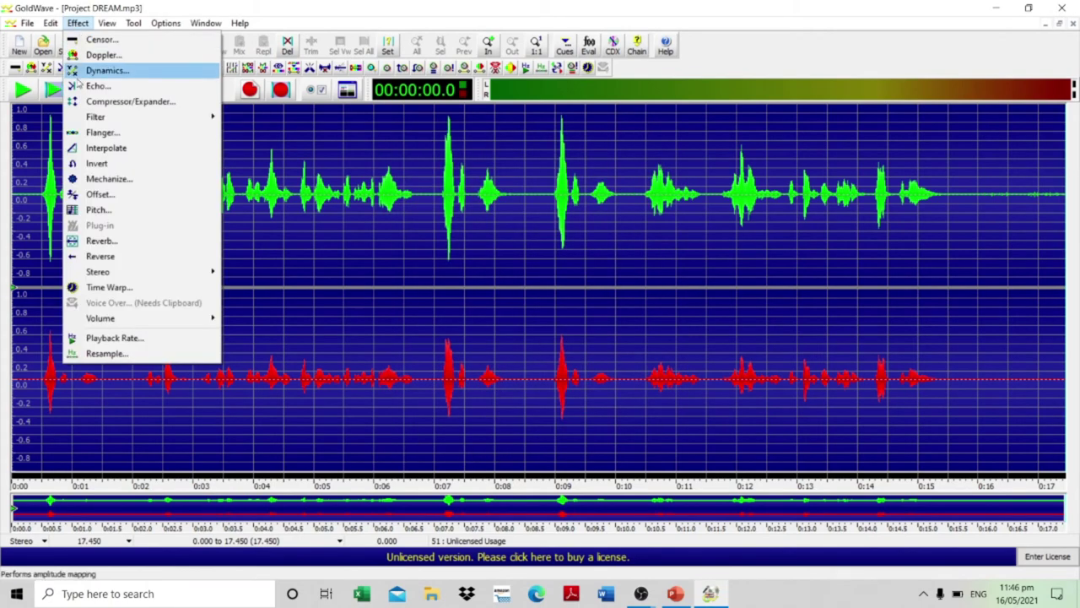
mouse_move(135, 116)
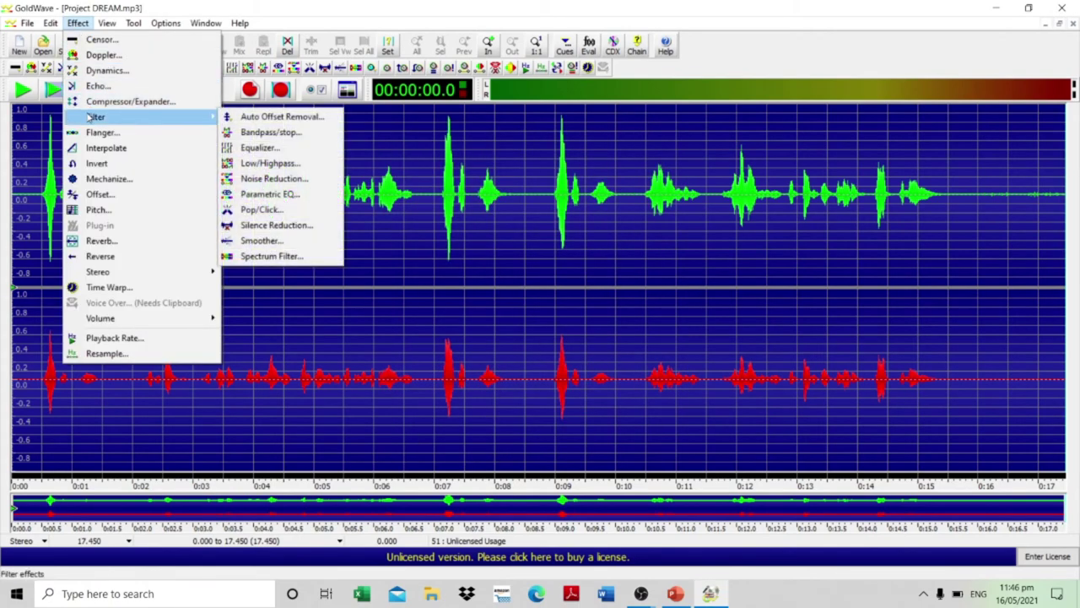
click(275, 179)
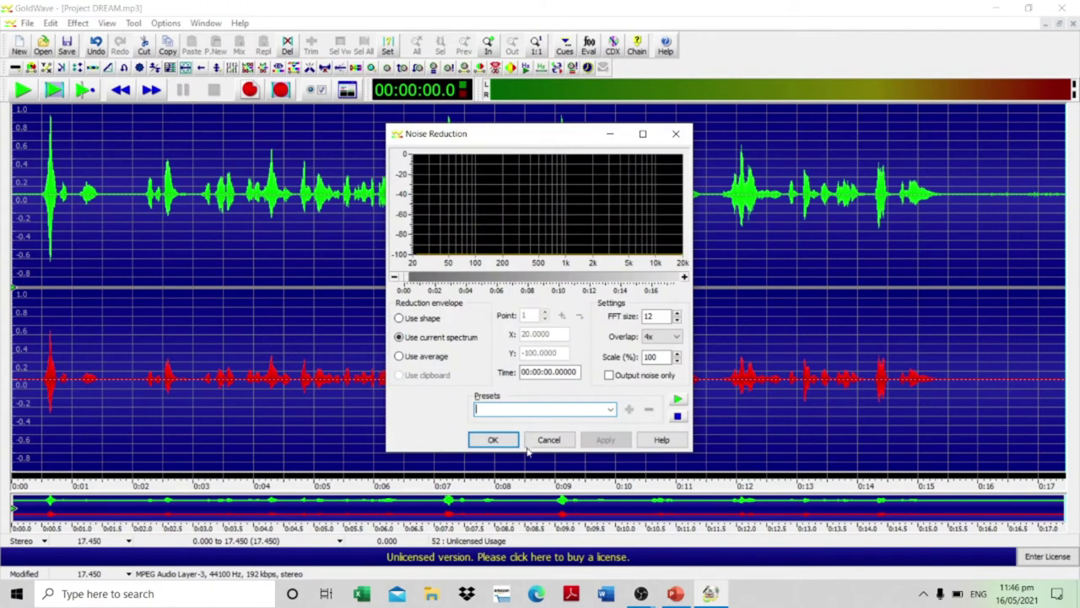
click(500, 447)
key(space)
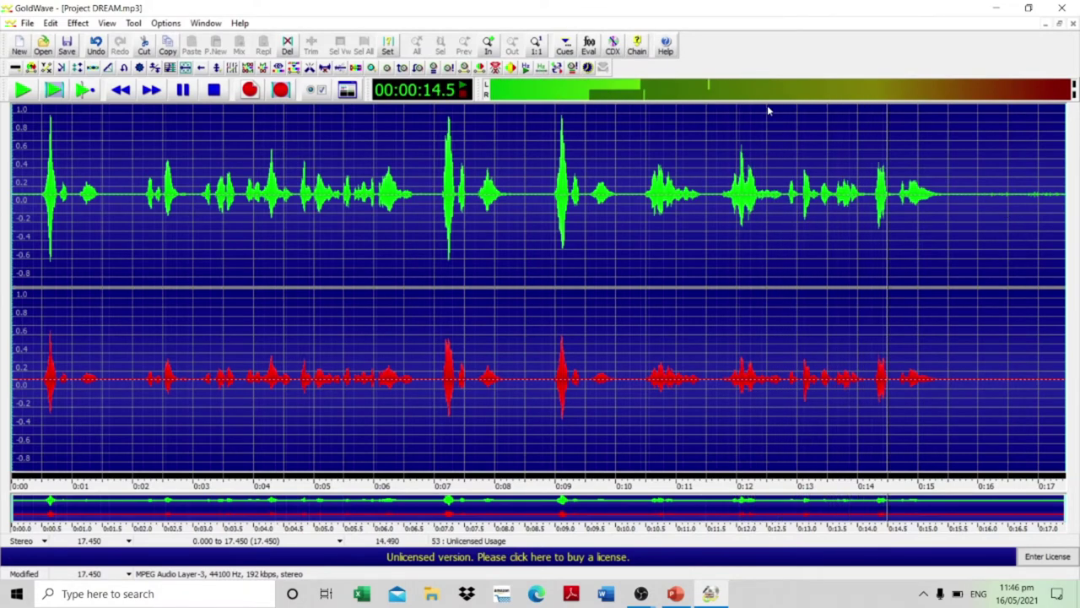
click(183, 91)
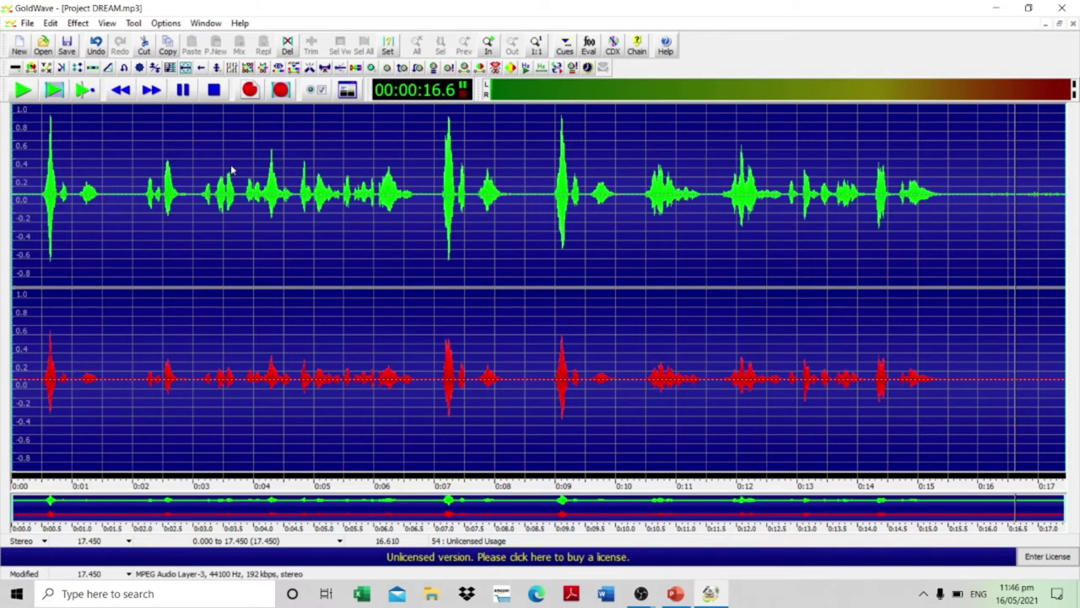
- Open the Equalizer filter for the track and preview the sound with all bands flat
click(69, 237)
click(81, 25)
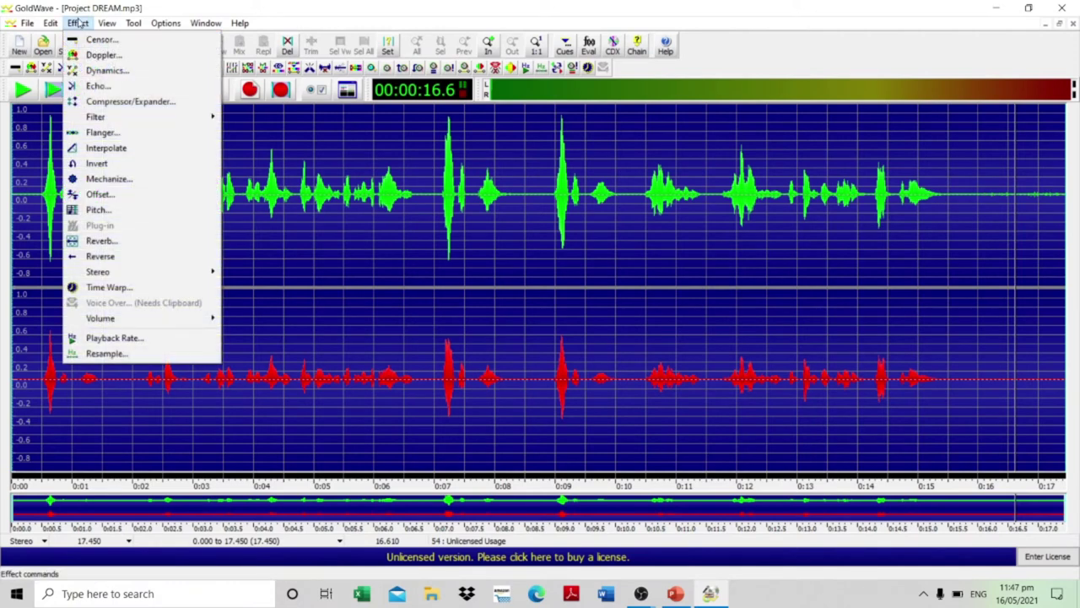
click(108, 23)
mouse_move(80, 23)
mouse_move(99, 119)
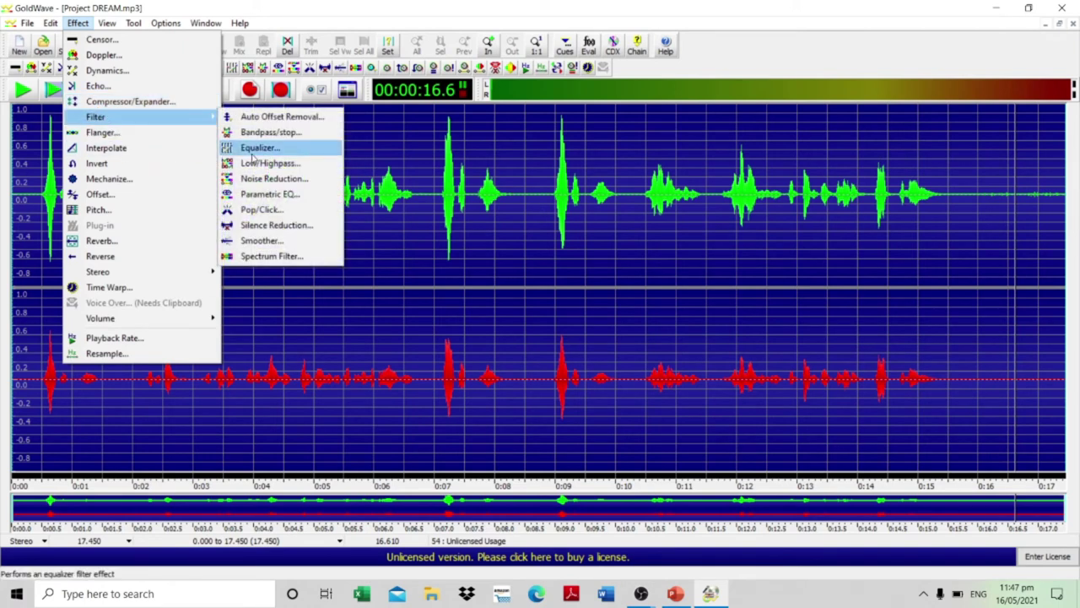
click(390, 6)
click(78, 22)
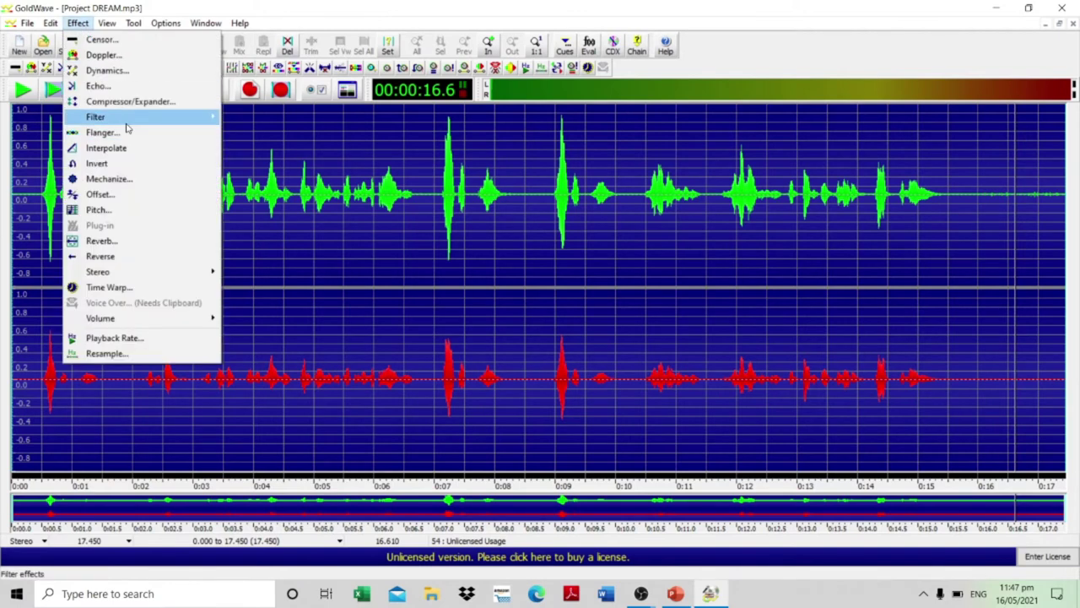
mouse_move(128, 118)
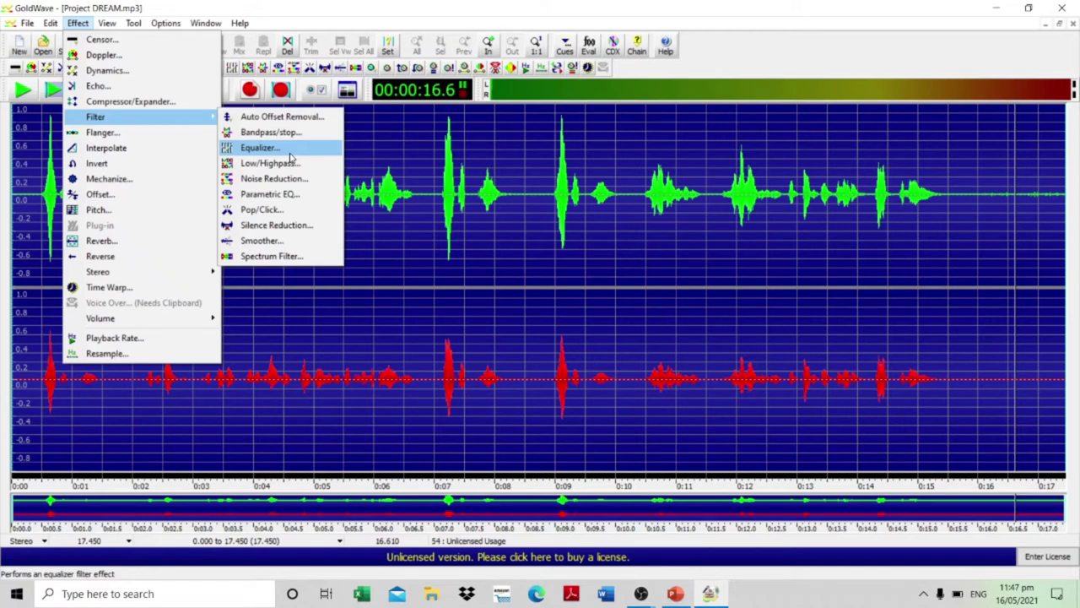
click(261, 148)
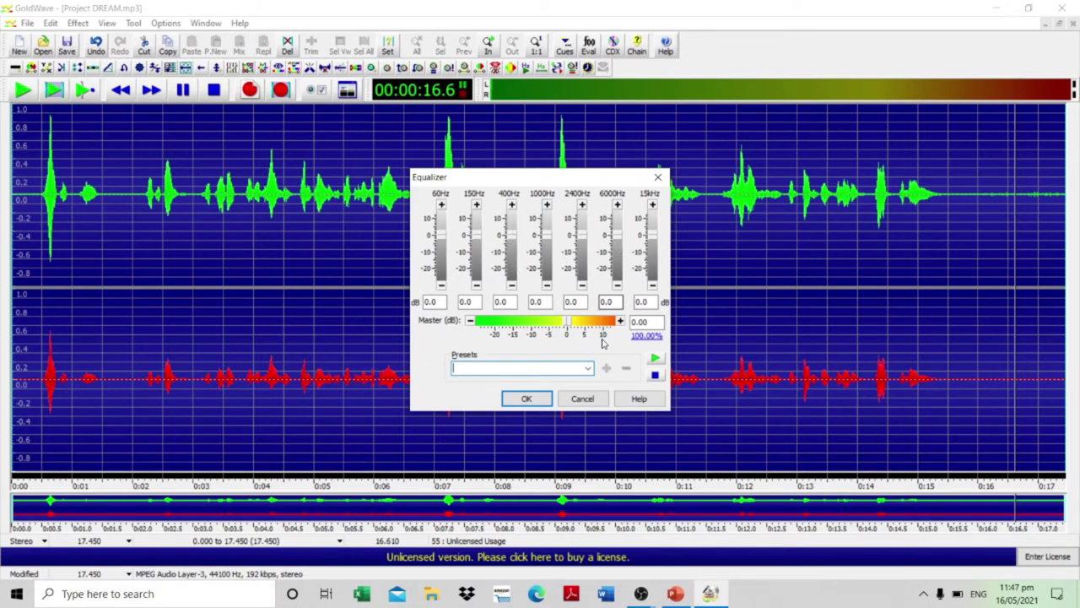
click(657, 361)
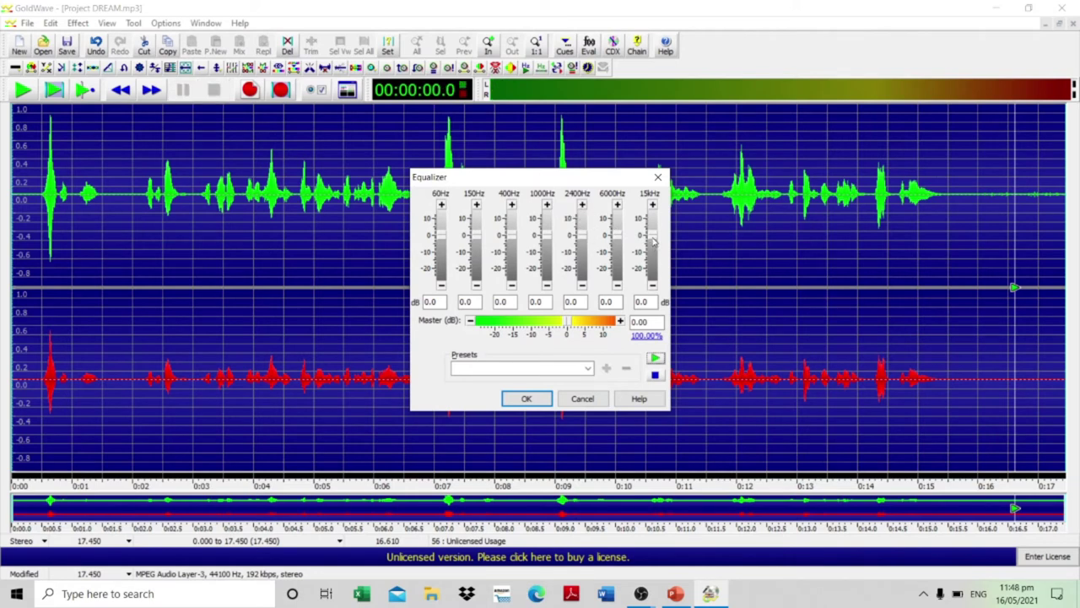
- Raise the equalizer's 400 Hz and 6000 Hz bands to 9.9 dB and 15 kHz to 9.5 dB, preview the sound and apply
drag(654, 243, 618, 223)
drag(516, 240, 509, 223)
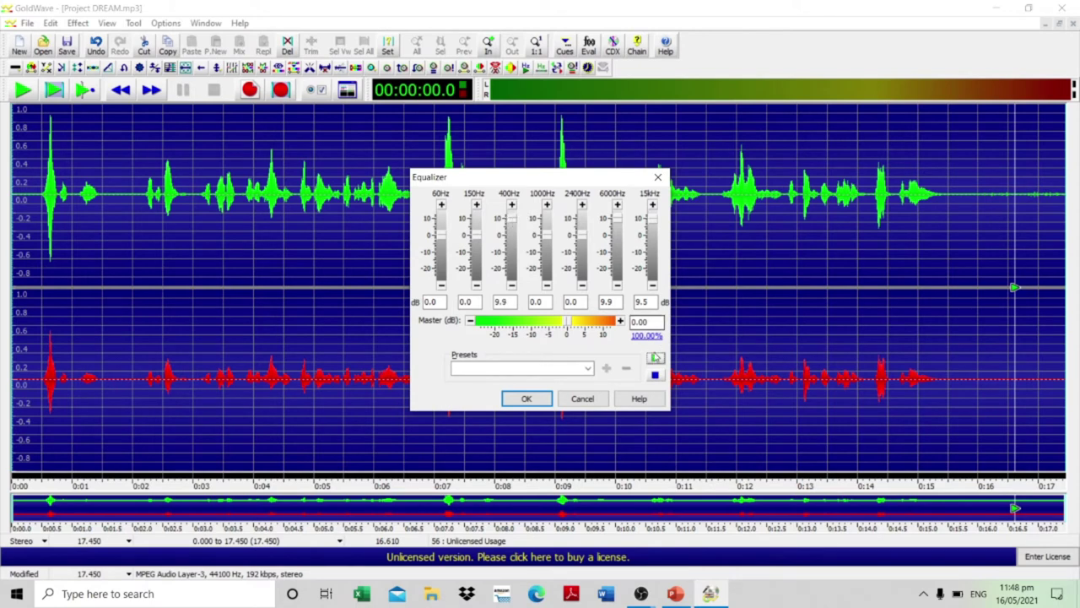
click(656, 359)
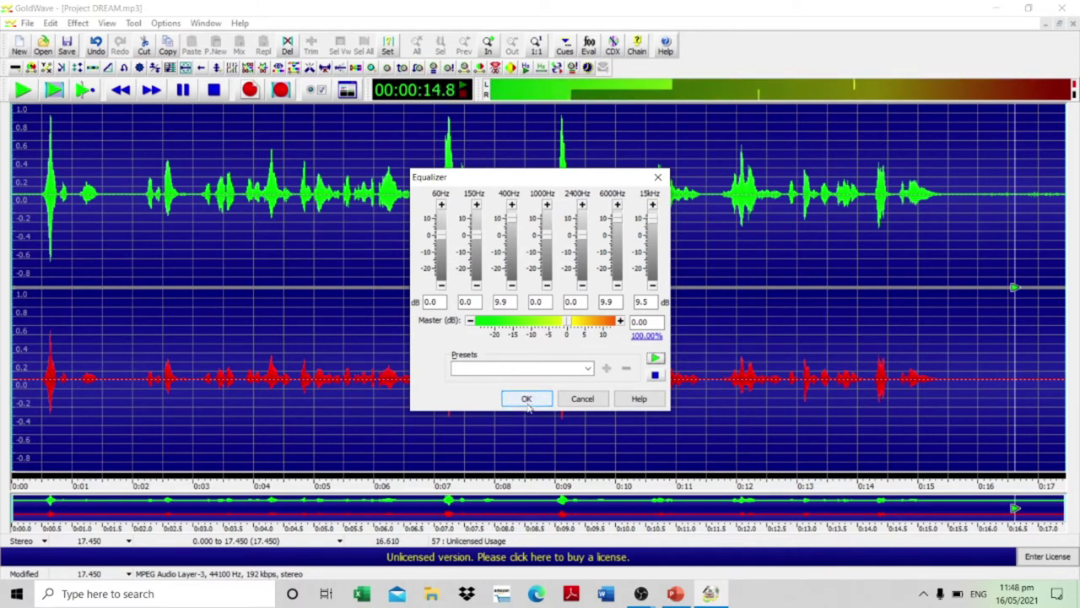
click(526, 399)
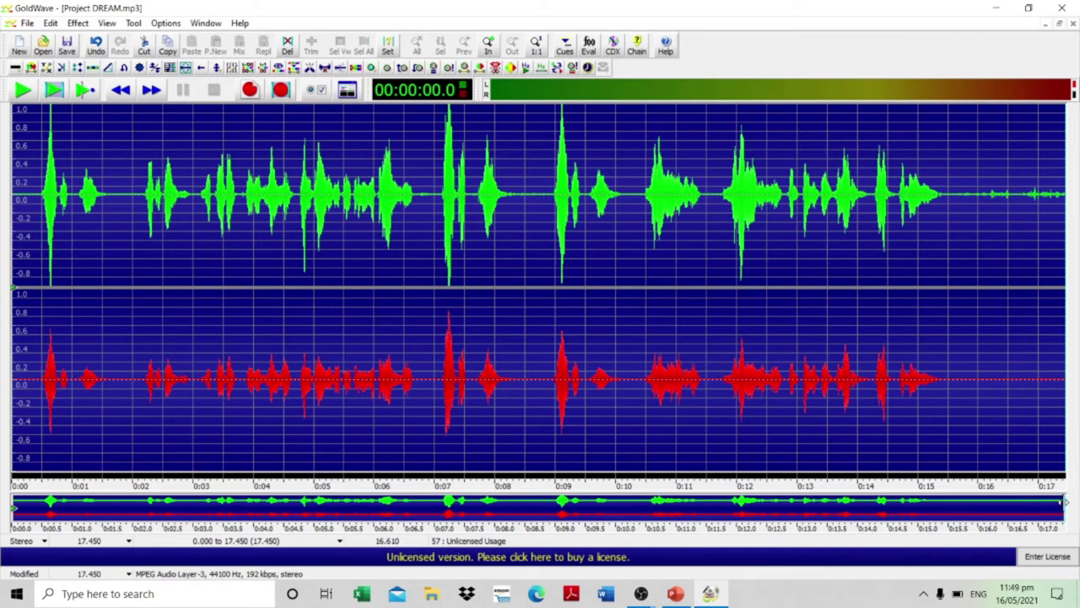
- Select the silence at the start of the track, from 0.000 to 0.431 seconds, and cut it
click(1064, 502)
mouse_move(1065, 431)
mouse_down()
mouse_move(258, 289)
mouse_move(37, 278)
mouse_up()
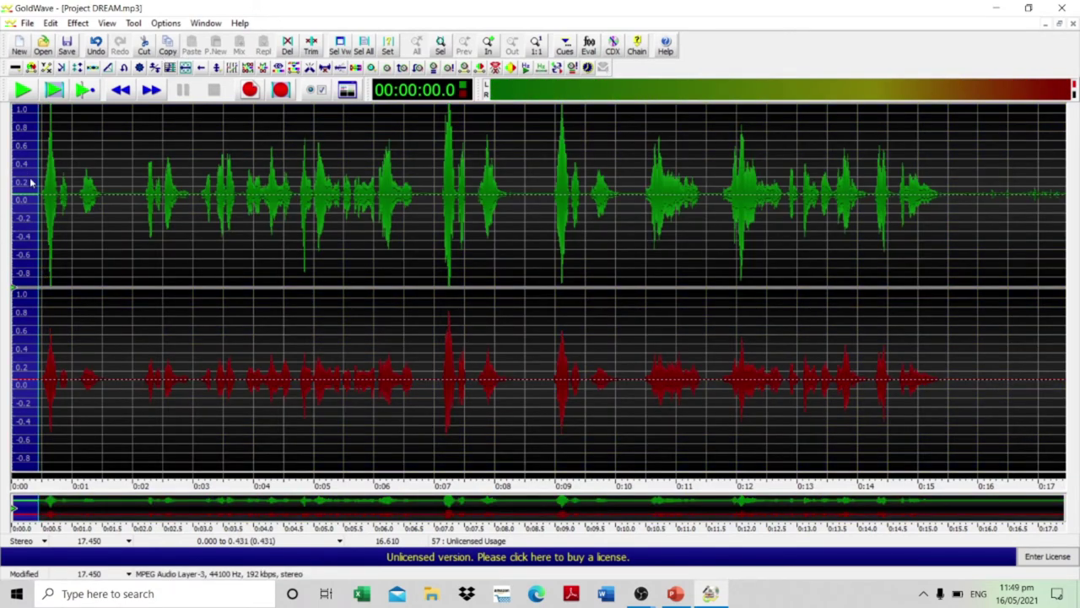
click(144, 52)
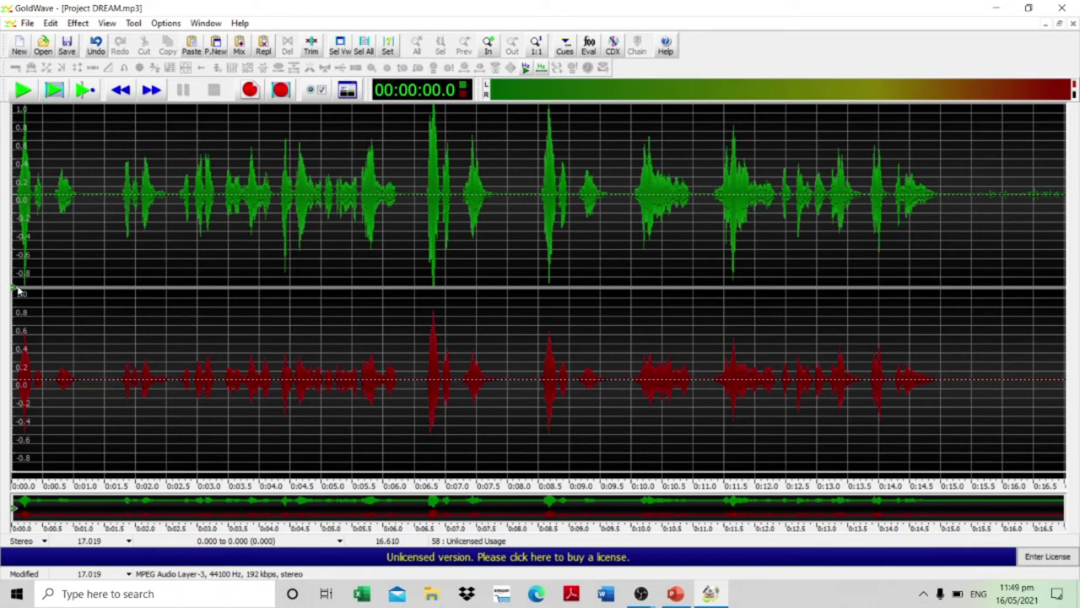
- Select the opening section of the track from 0.000 to 1.680 seconds
key(space)
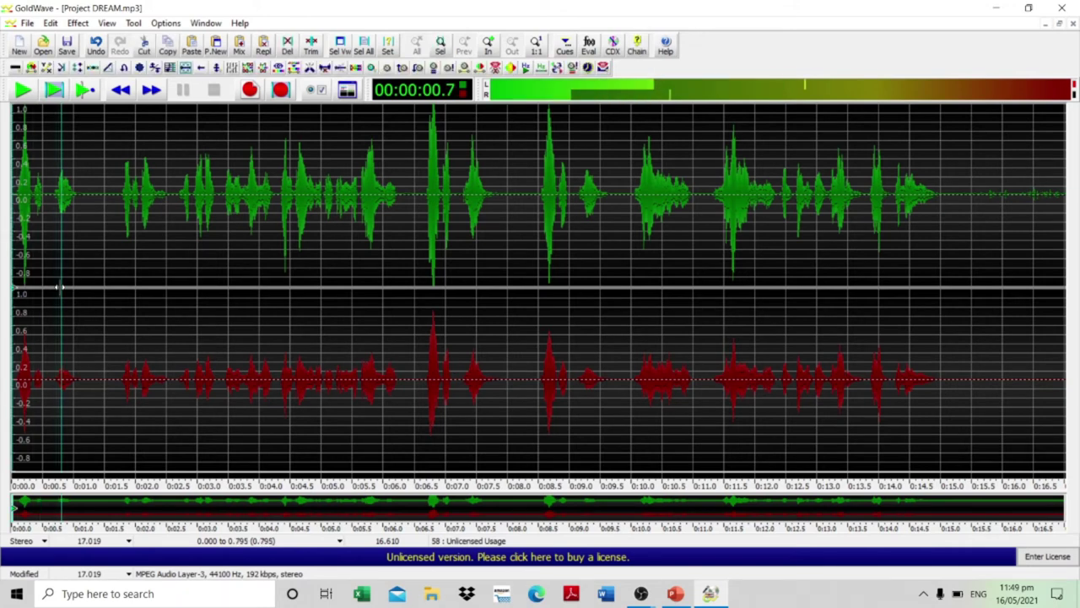
key(space)
click(74, 192)
key(space)
click(12, 219)
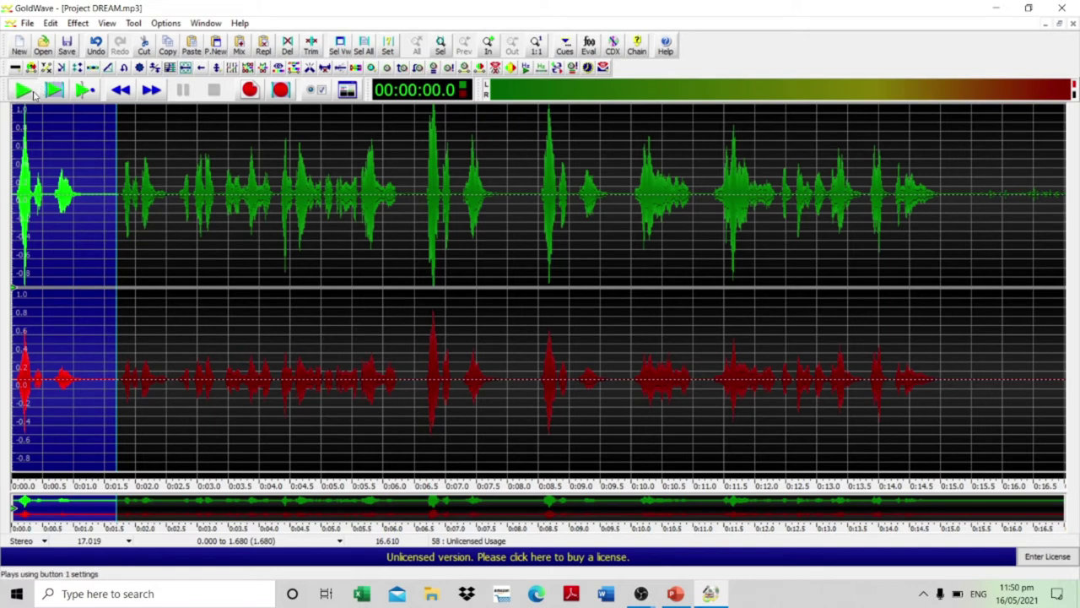
- Compare the three playback modes by playing the whole track, only the selection, and with the third play setting
click(24, 90)
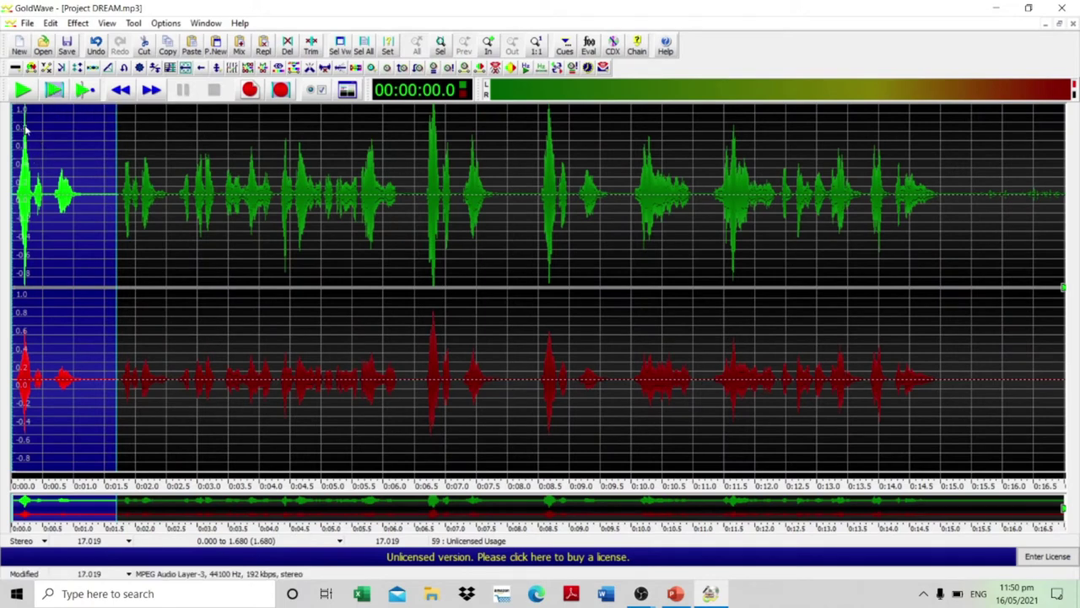
click(56, 91)
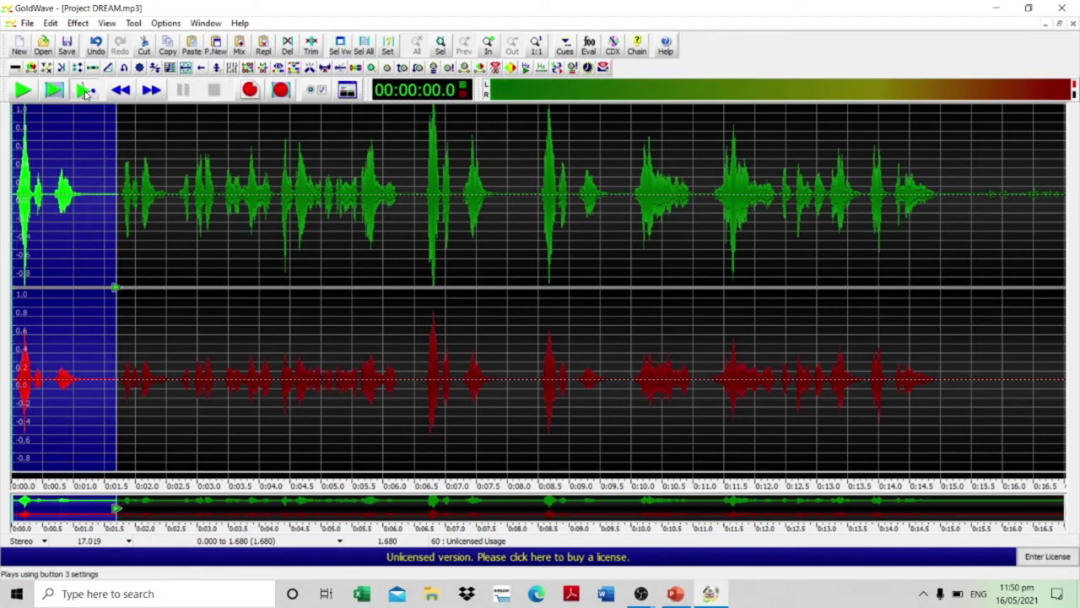
click(85, 91)
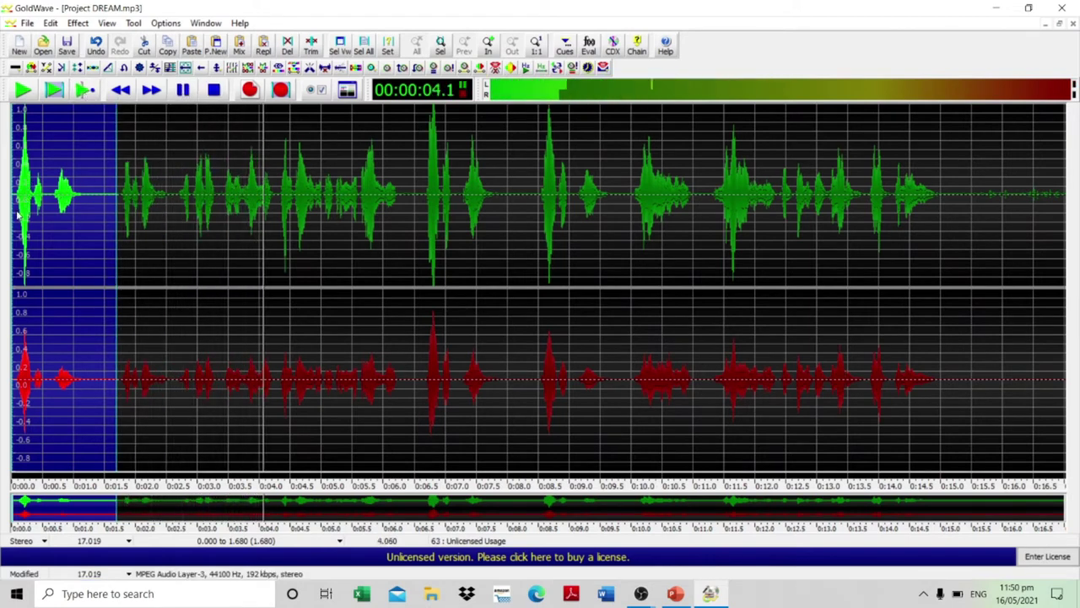
- Cut the silent gap between 1.135 and 1.692 seconds and play the edited track from the start
mouse_move(14, 213)
mouse_down()
mouse_move(130, 221)
mouse_move(117, 227)
mouse_up()
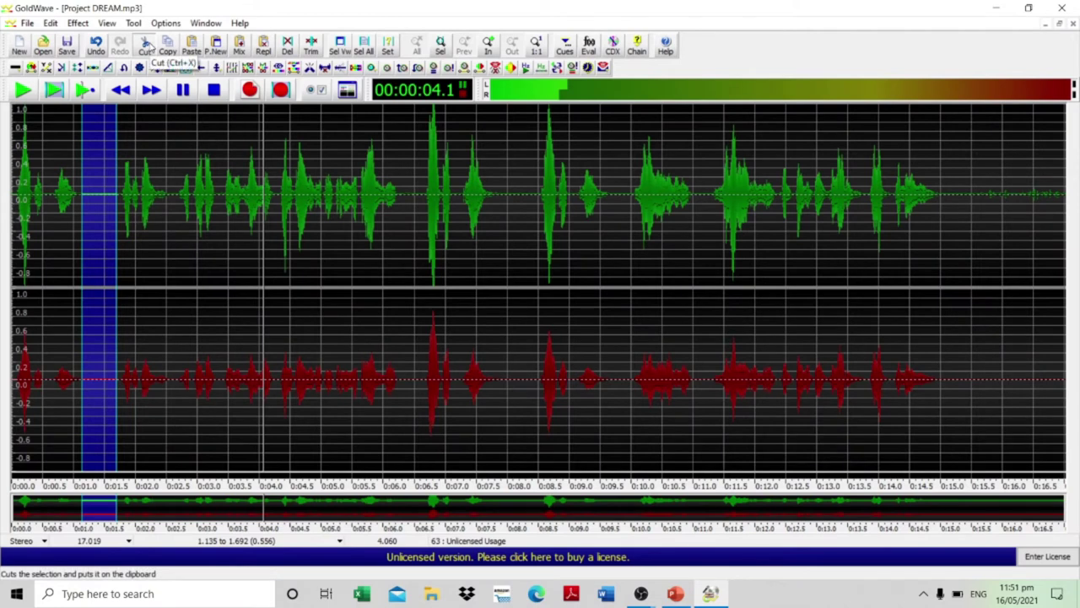
click(146, 47)
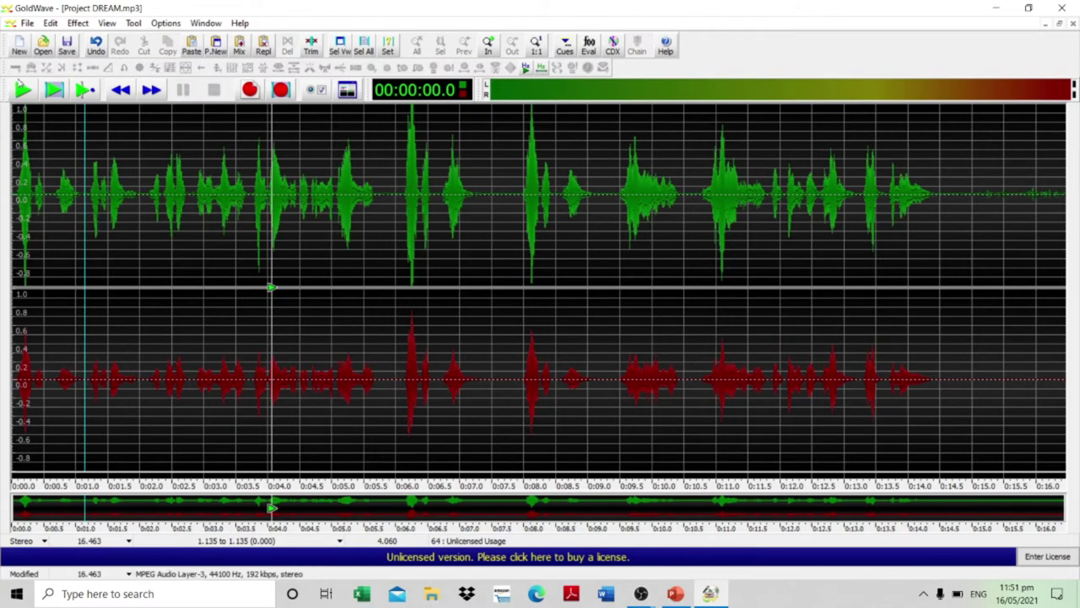
click(23, 89)
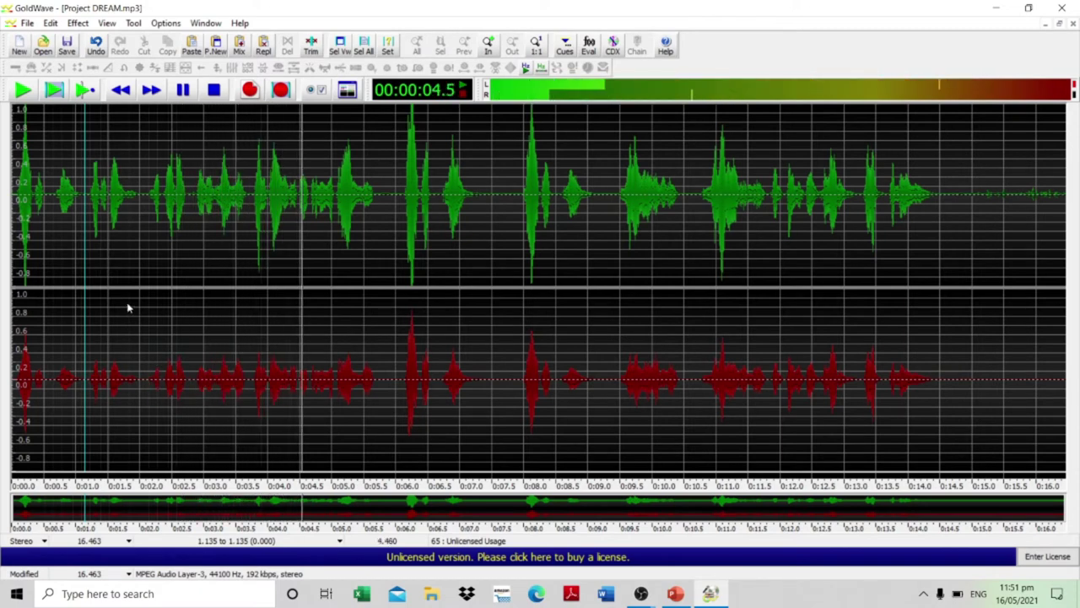
- Cut the section between 5.744 and 7.907 seconds and play the edited track from the start
right_click(93, 287)
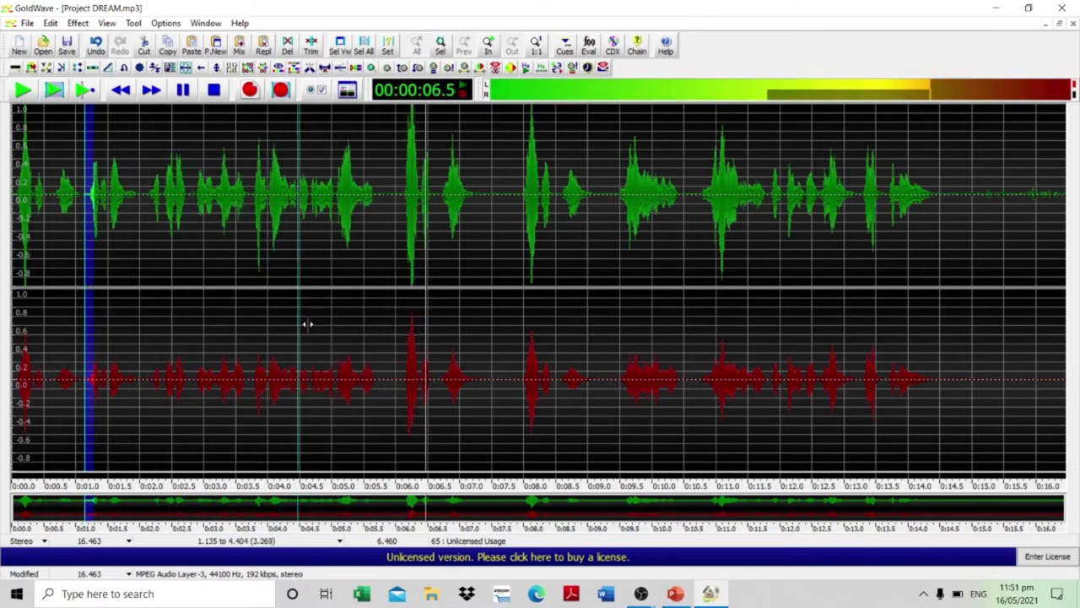
right_click(505, 351)
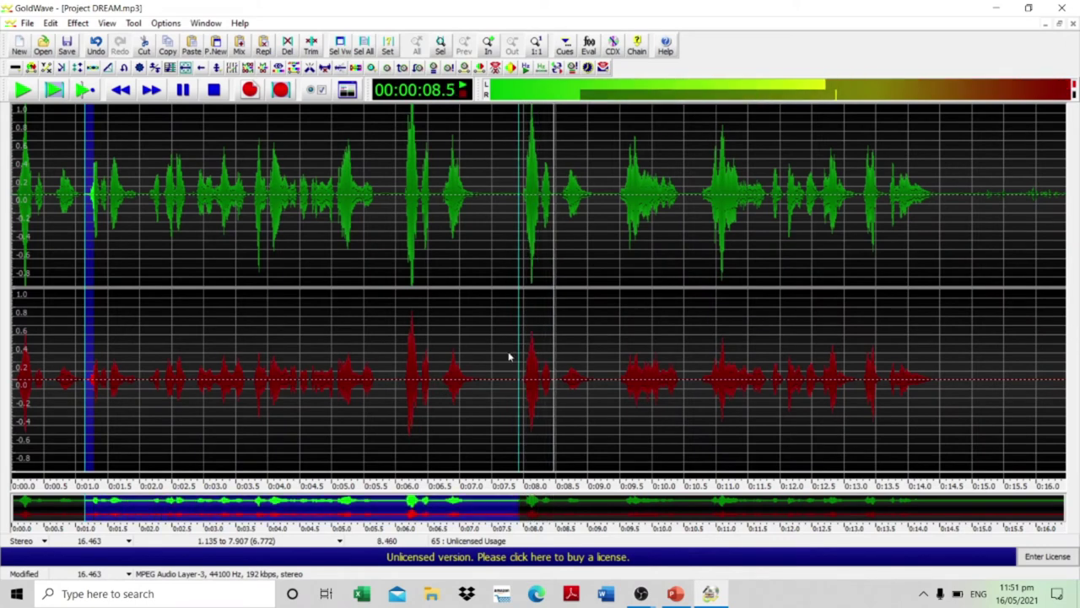
right_click(518, 354)
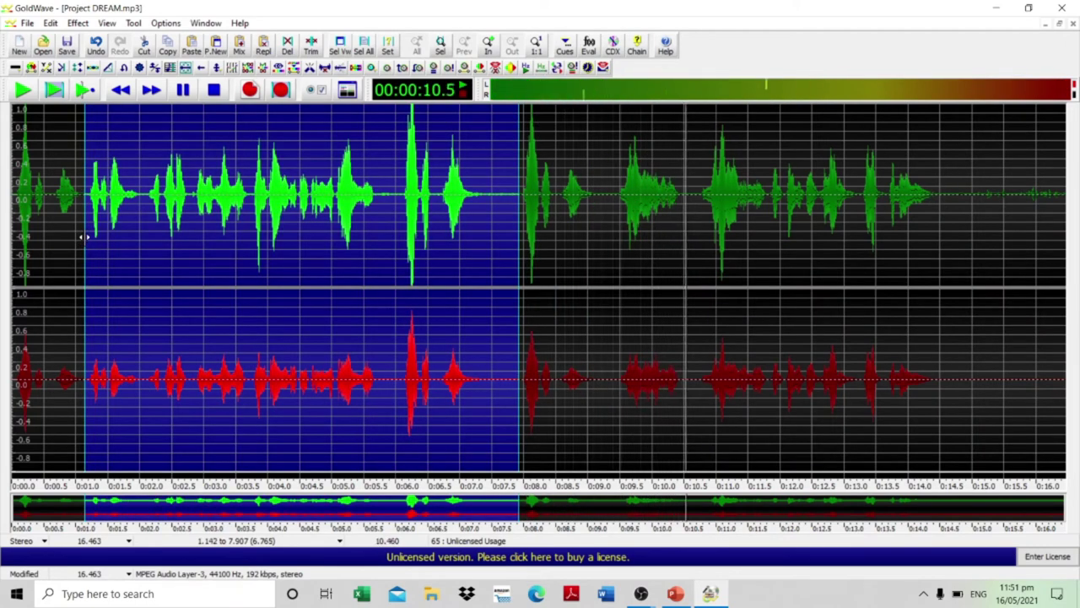
click(373, 261)
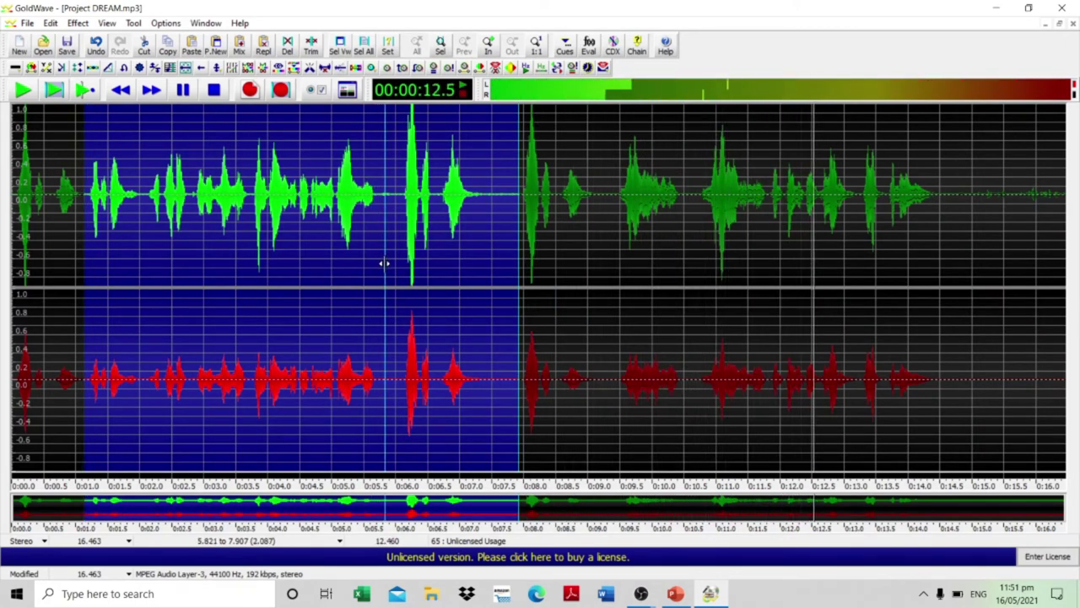
click(126, 223)
click(69, 215)
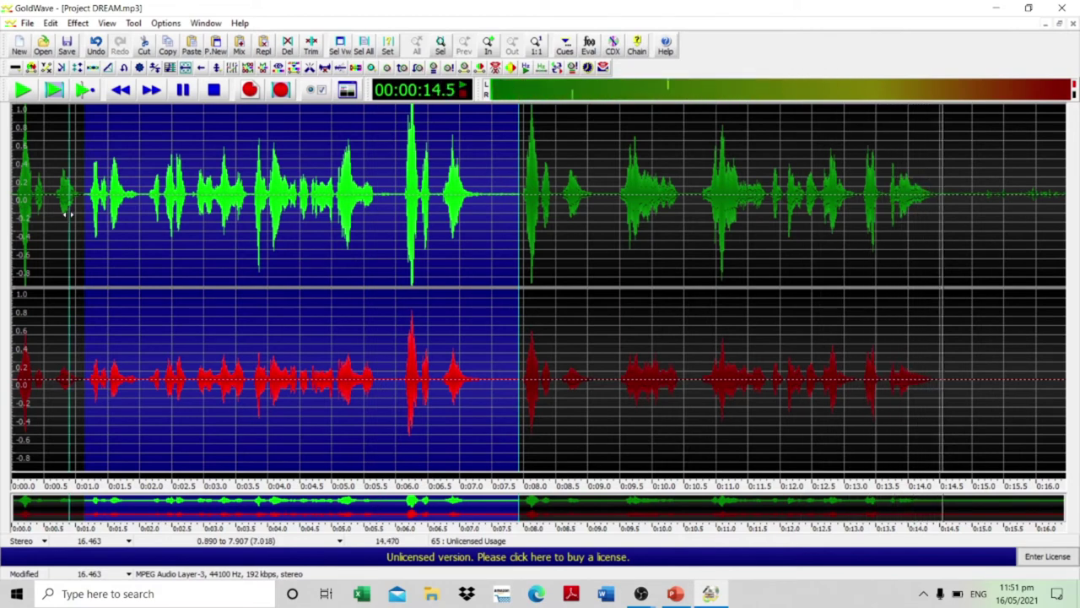
click(287, 234)
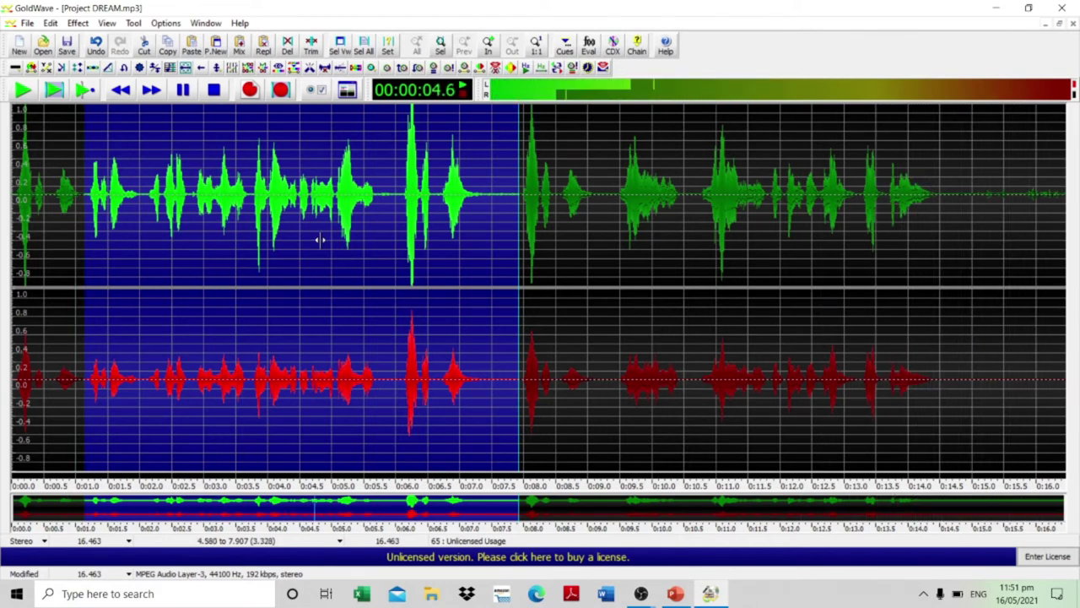
click(372, 248)
click(387, 248)
drag(388, 248, 379, 253)
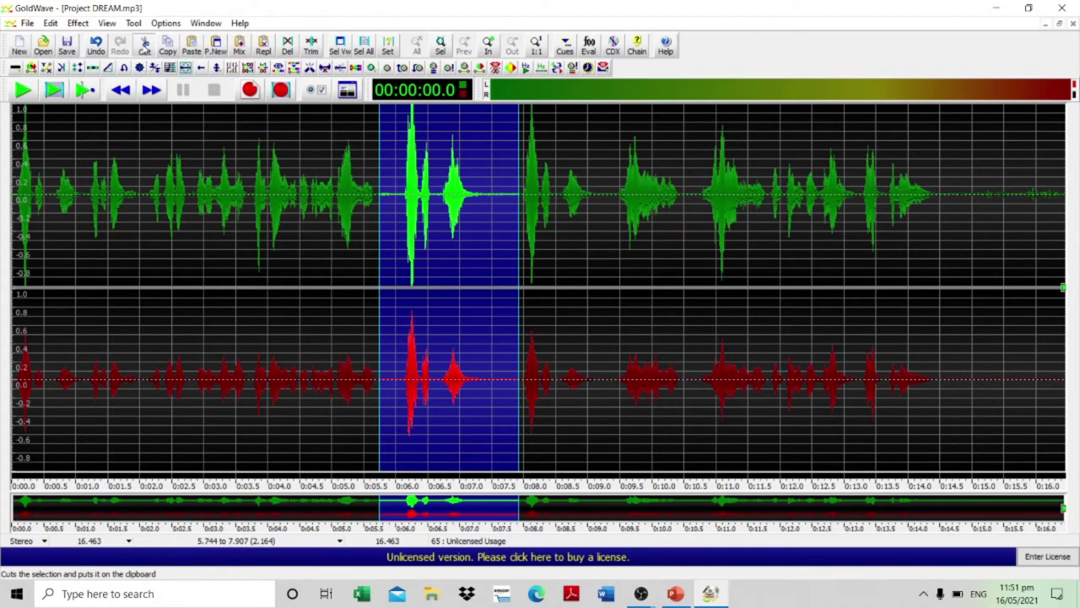
click(144, 49)
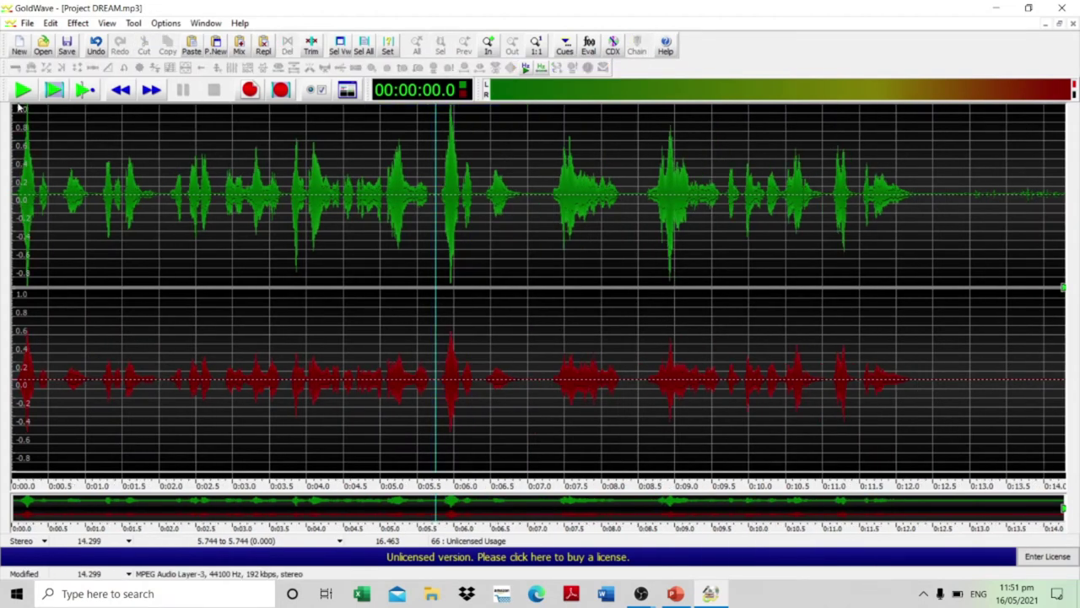
click(23, 91)
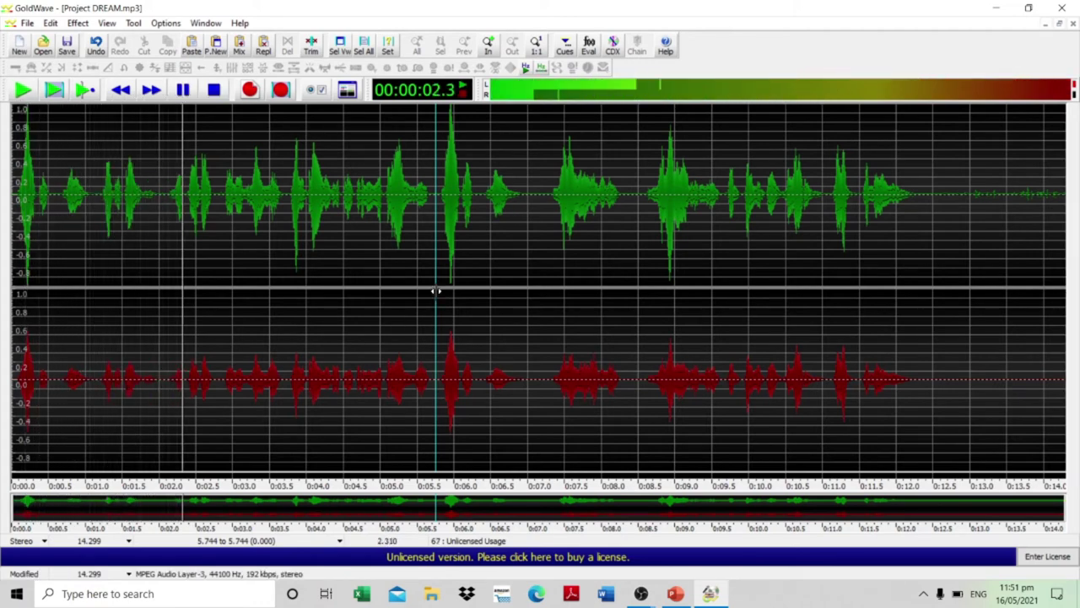
- Cut the section from 7.011 to 8.518 seconds and play the shortened track from the start
drag(434, 290, 973, 364)
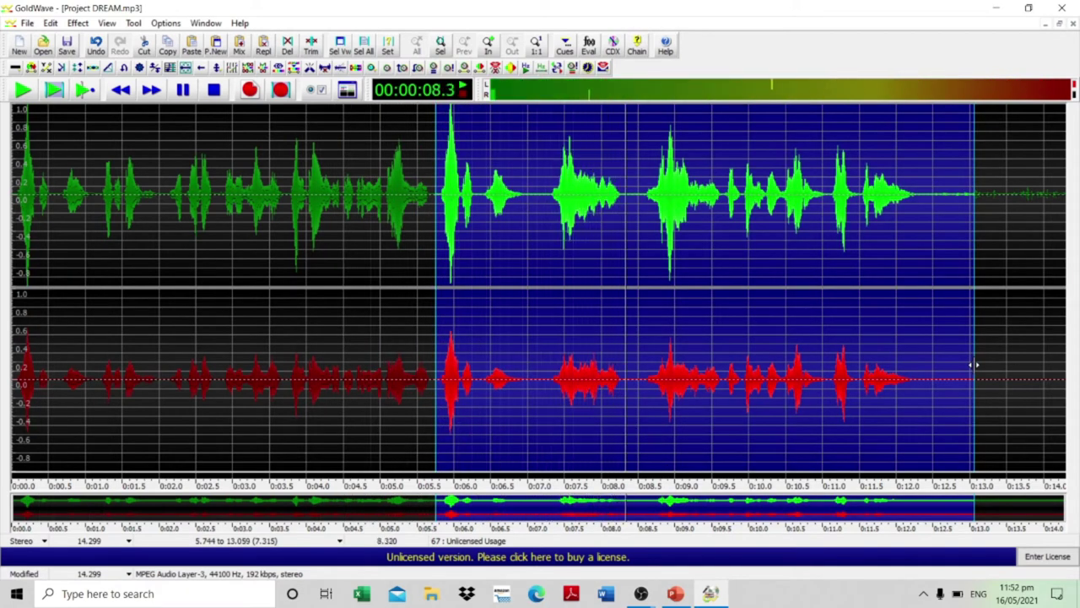
drag(972, 364, 639, 278)
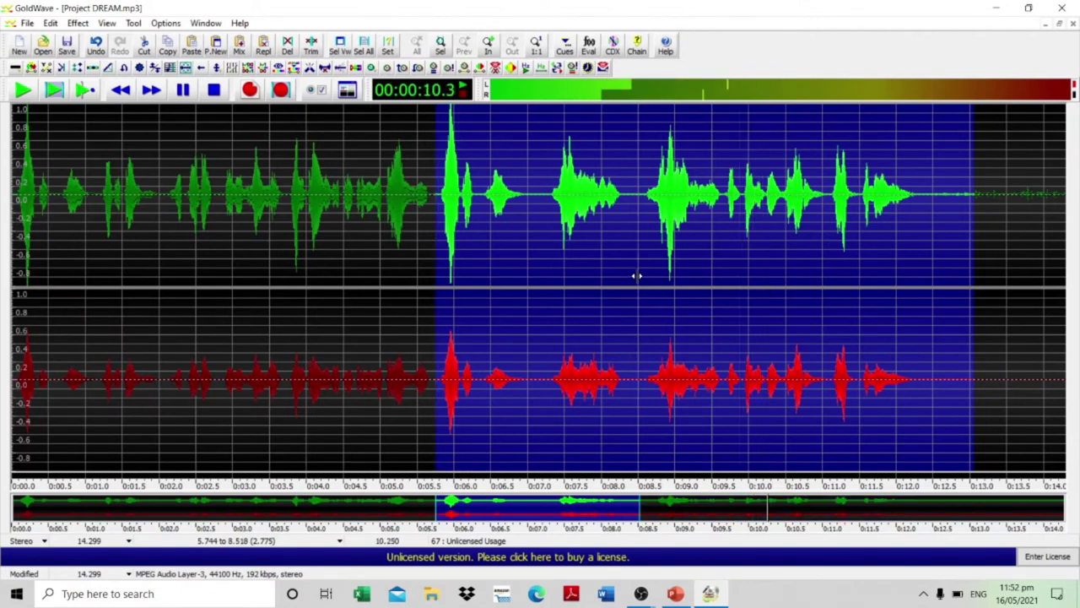
mouse_move(433, 265)
mouse_down()
mouse_move(569, 266)
mouse_move(527, 265)
mouse_up()
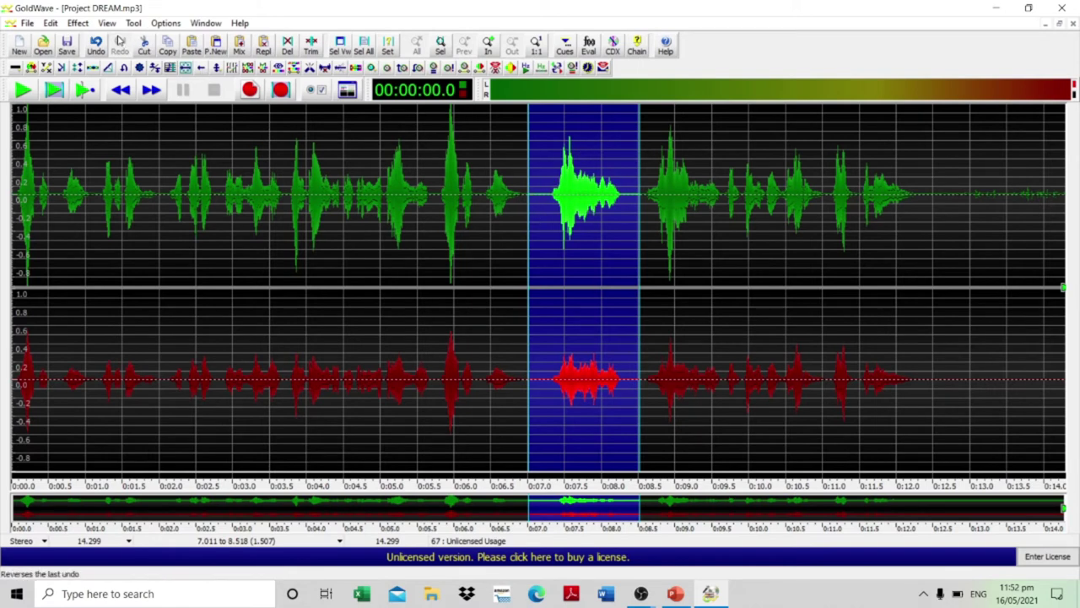
click(145, 46)
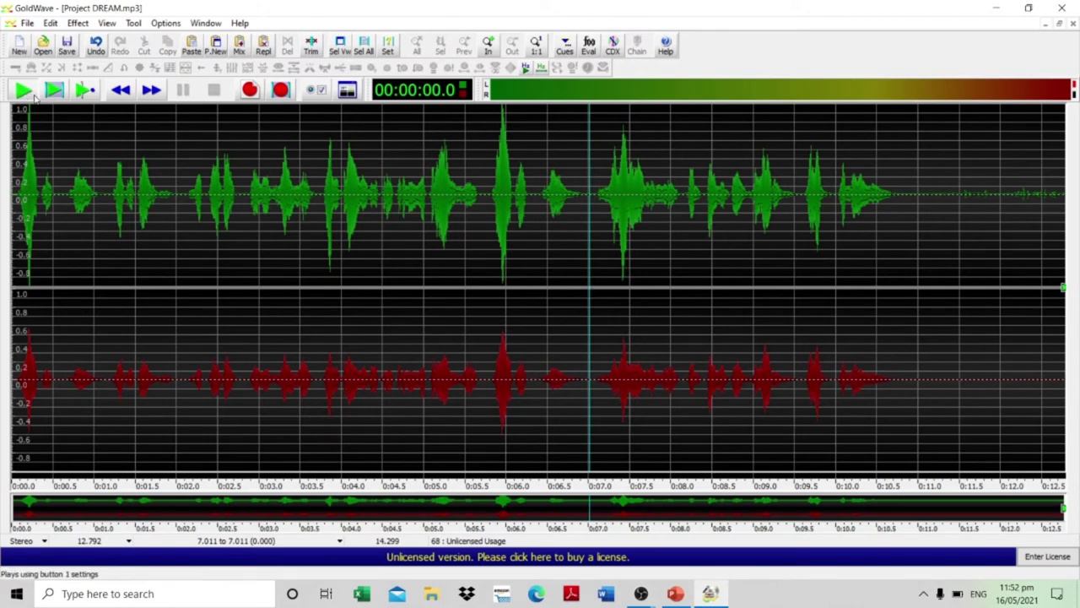
click(24, 91)
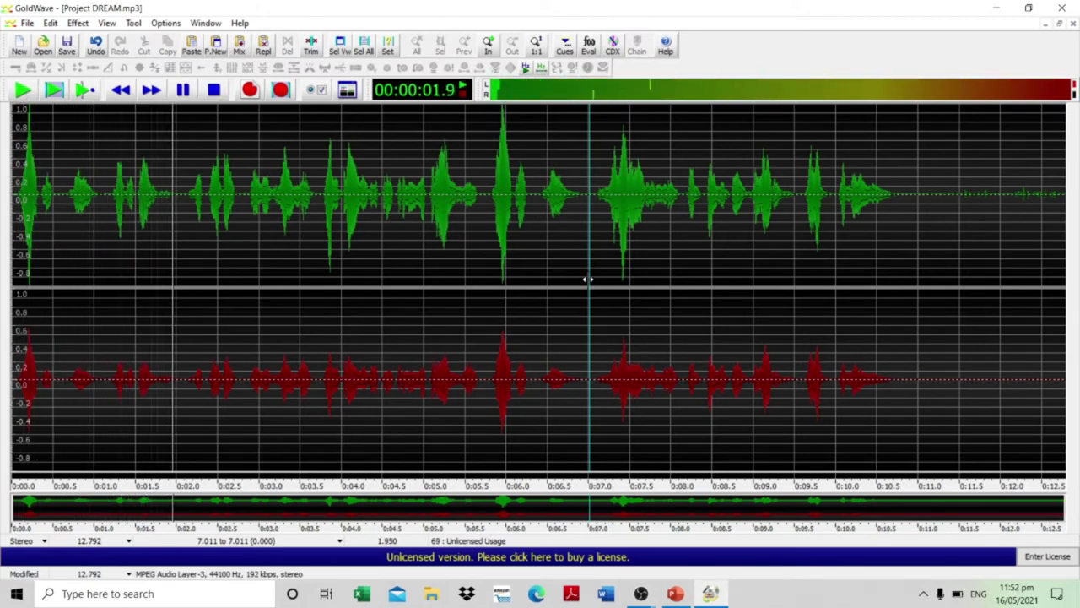
- Select the near-silent tail from 10.804 to 12.792 seconds at the end of the track and cut it
drag(588, 279, 1076, 411)
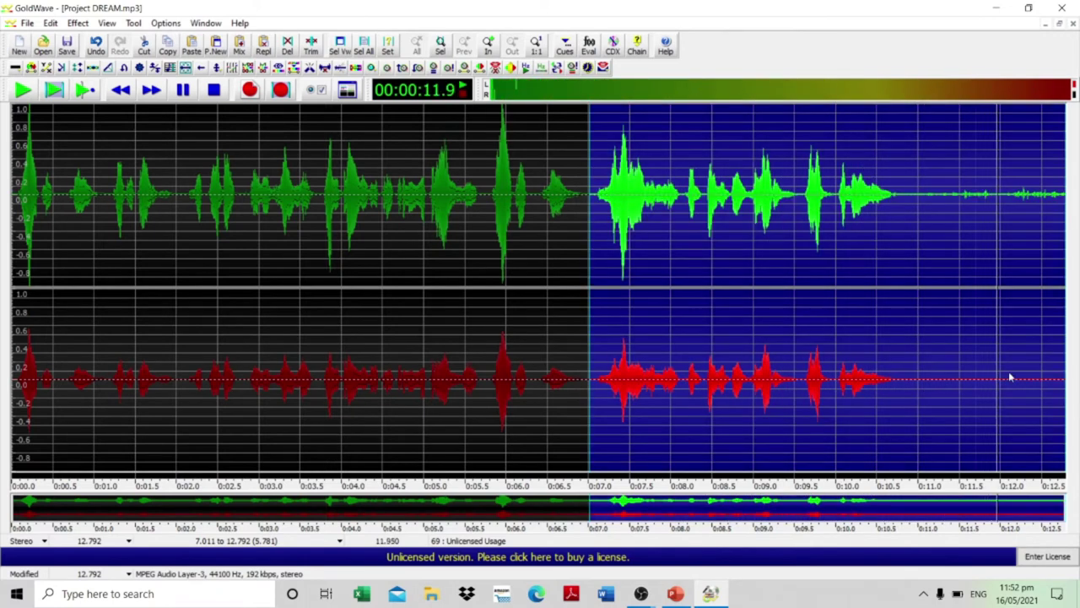
click(844, 284)
drag(906, 296, 902, 296)
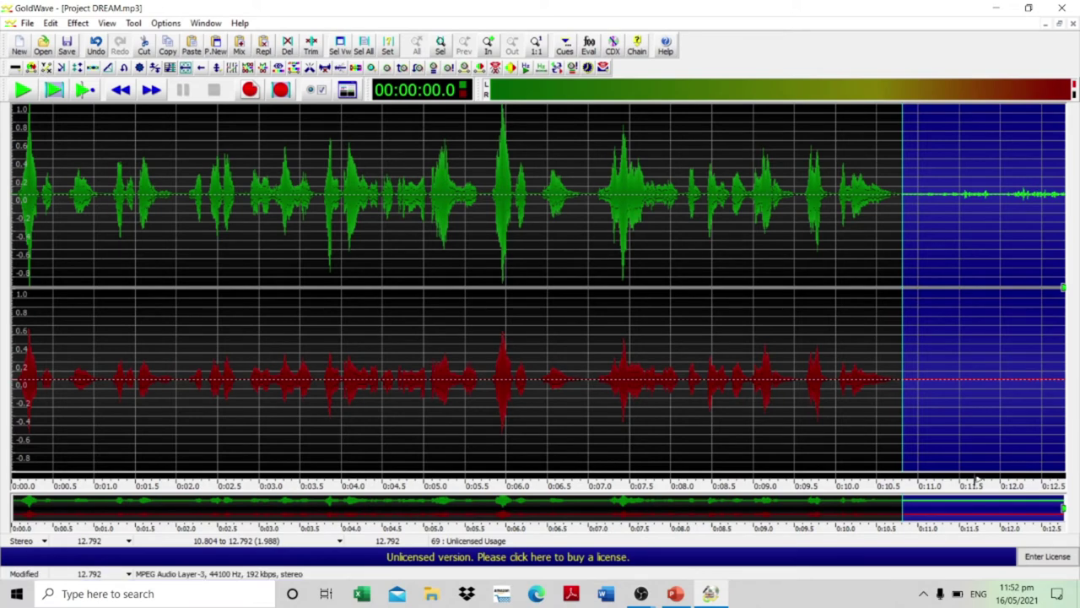
click(144, 46)
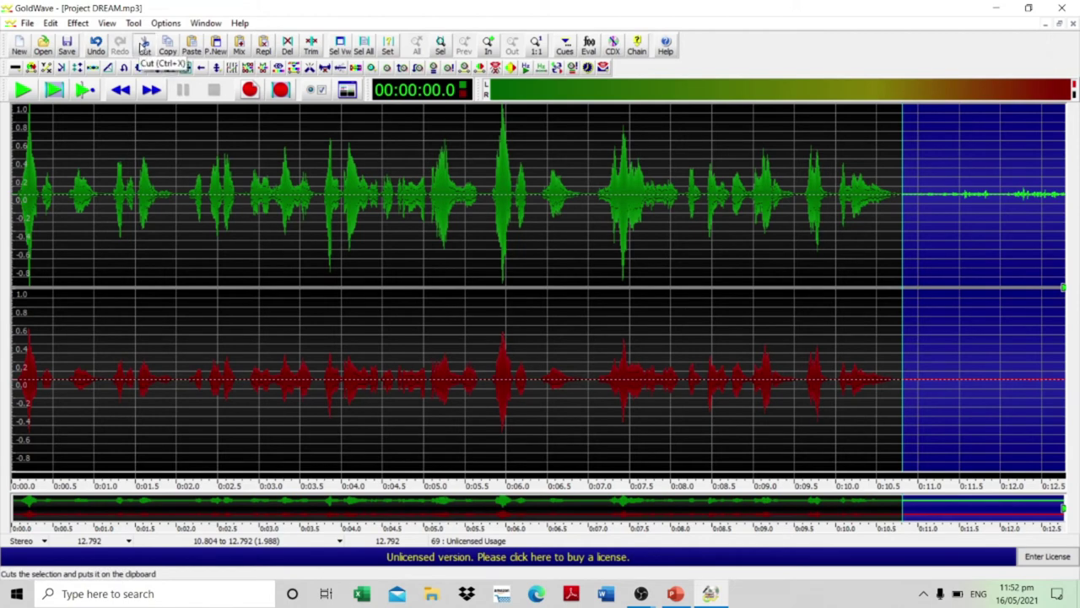
click(144, 46)
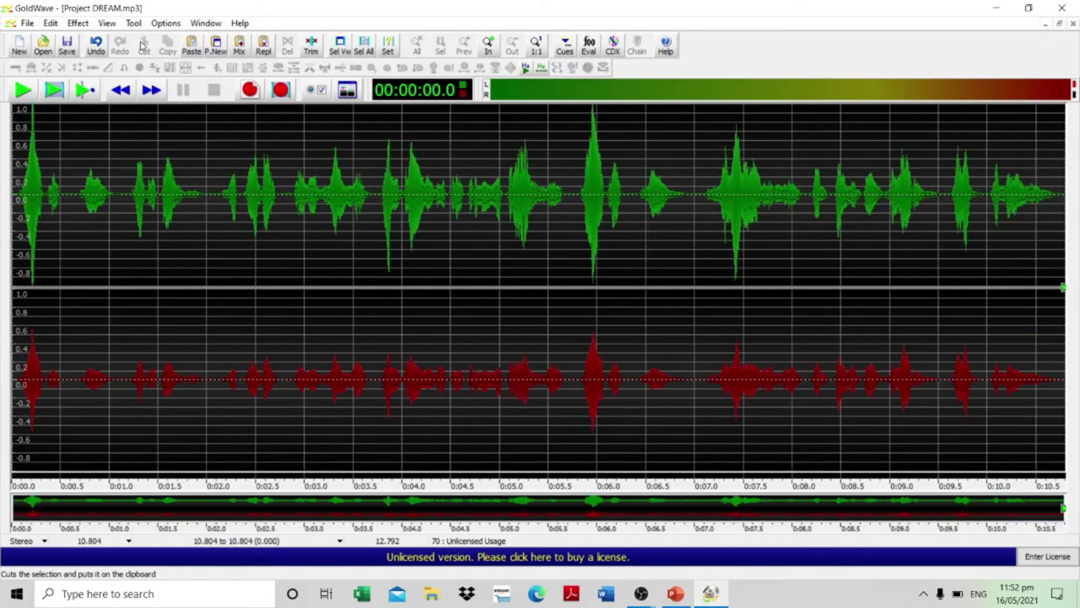
- Select the whole track from 0.000 to 10.804 seconds and play it through
click(565, 269)
key(ctrl+a)
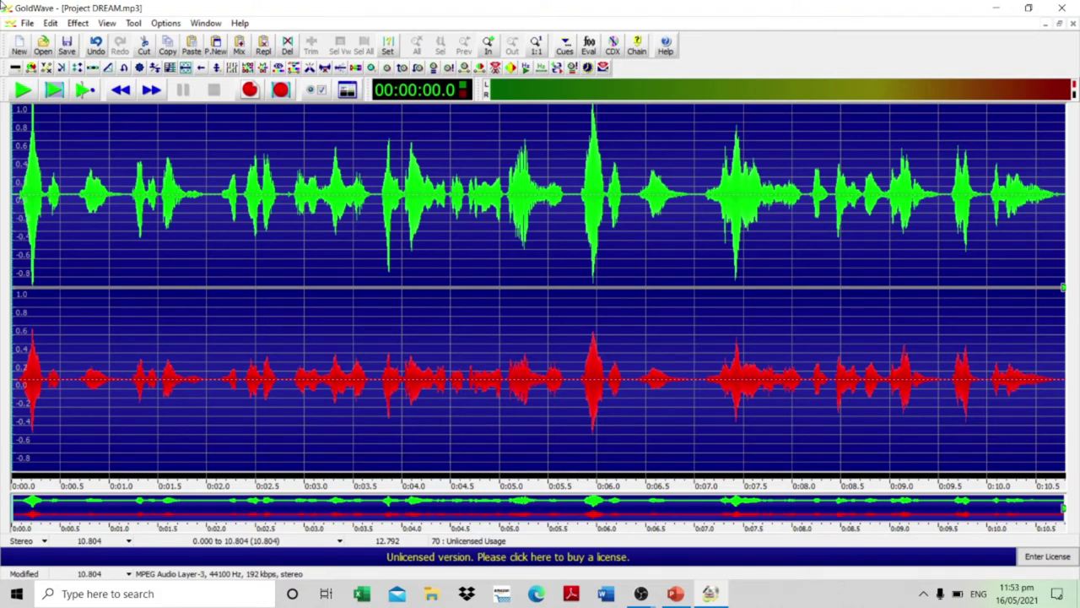
click(23, 93)
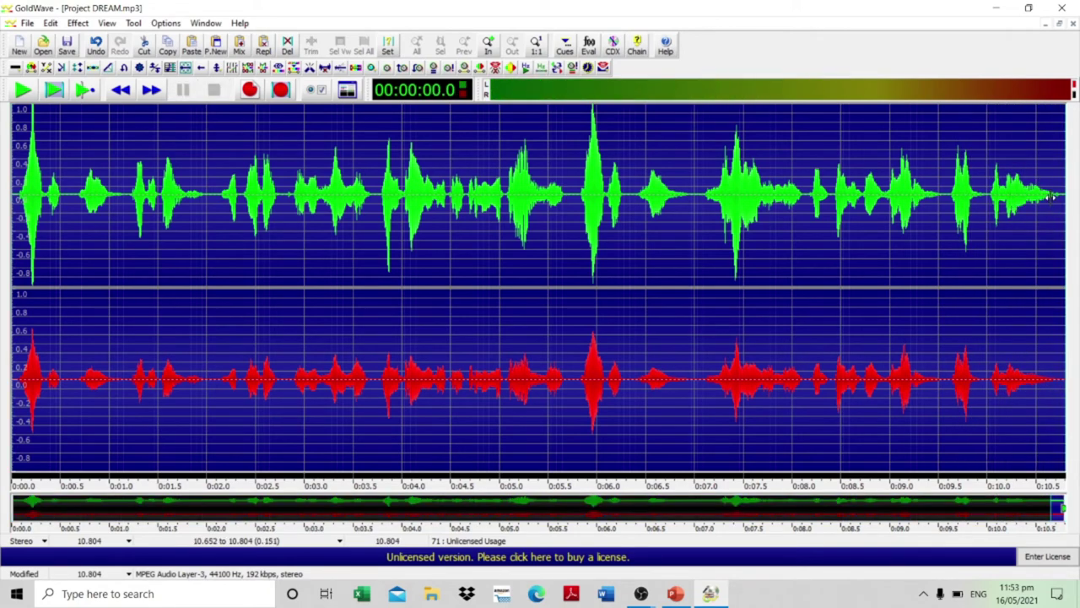
click(22, 184)
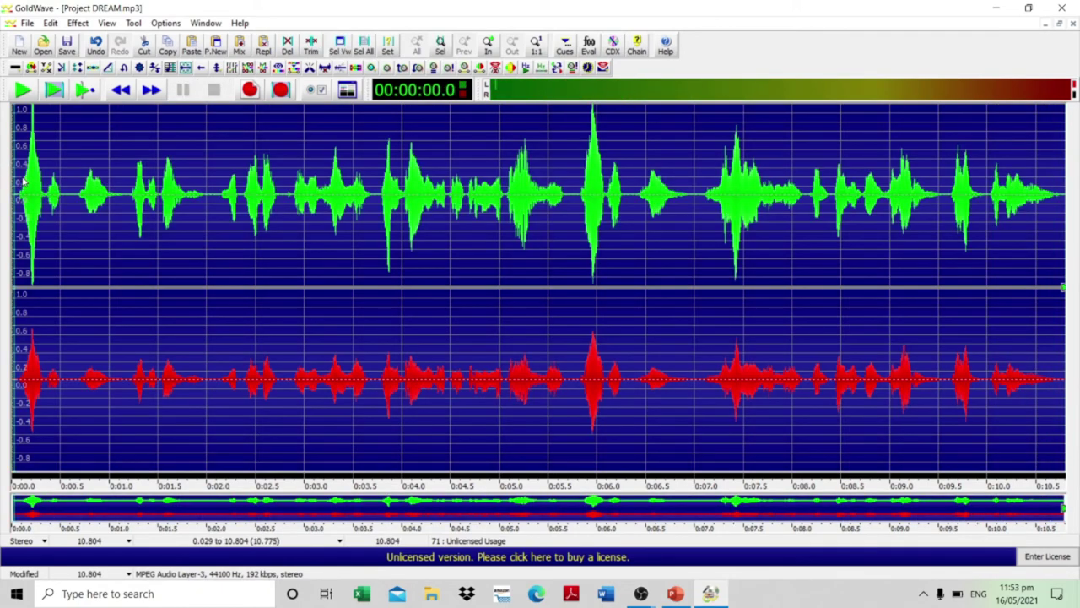
drag(15, 251, 2, 259)
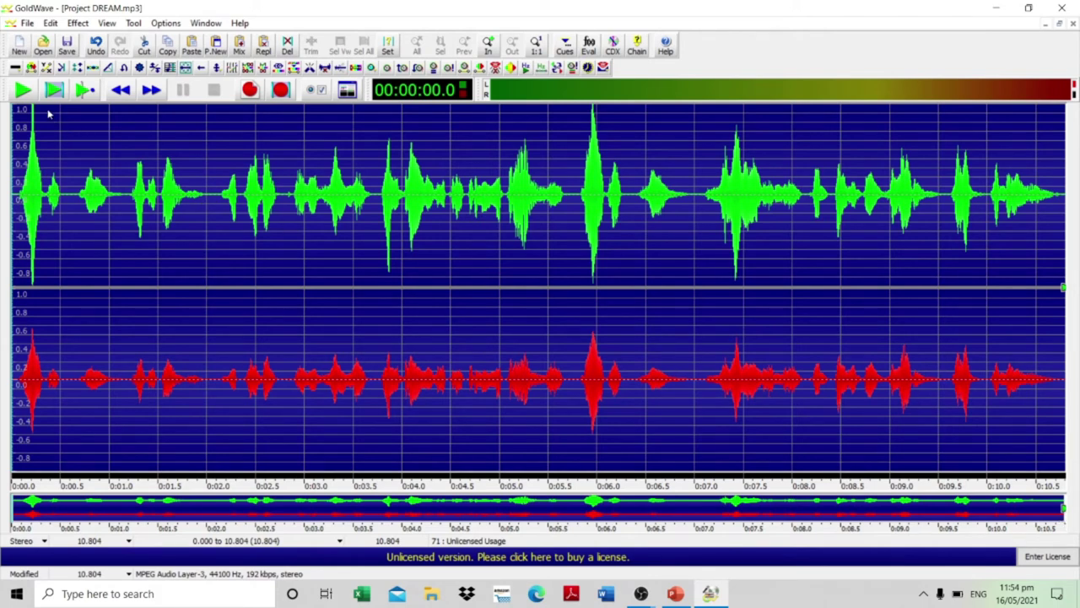
click(24, 93)
- Select the opening section from 0.000 to 1.168 seconds and preview the Echo effect on it with its default settings
mouse_move(1065, 504)
mouse_down()
mouse_move(718, 424)
mouse_move(145, 313)
mouse_move(125, 321)
mouse_up()
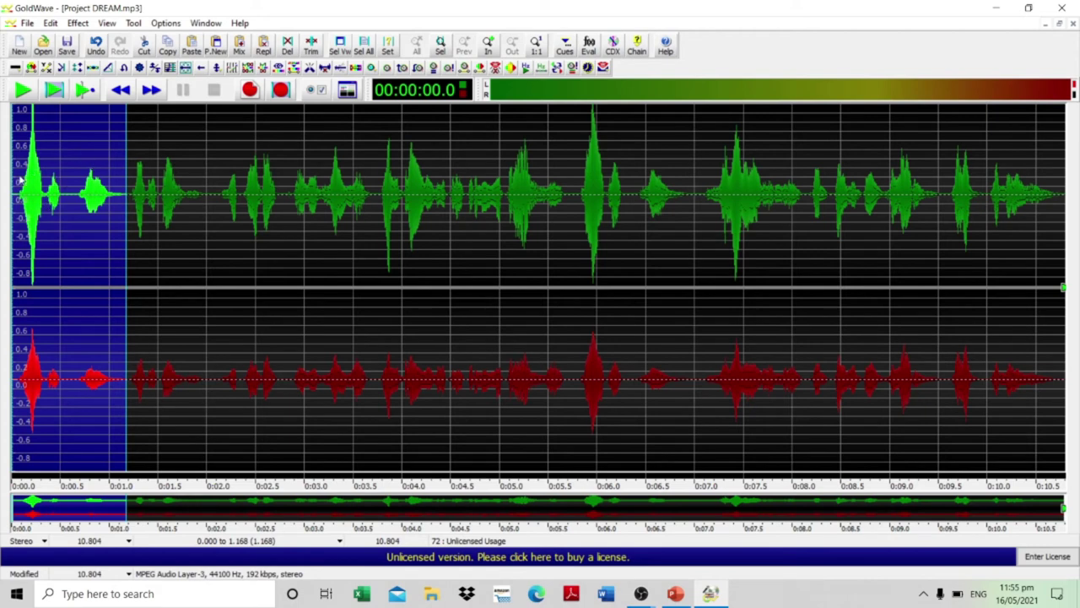
click(62, 67)
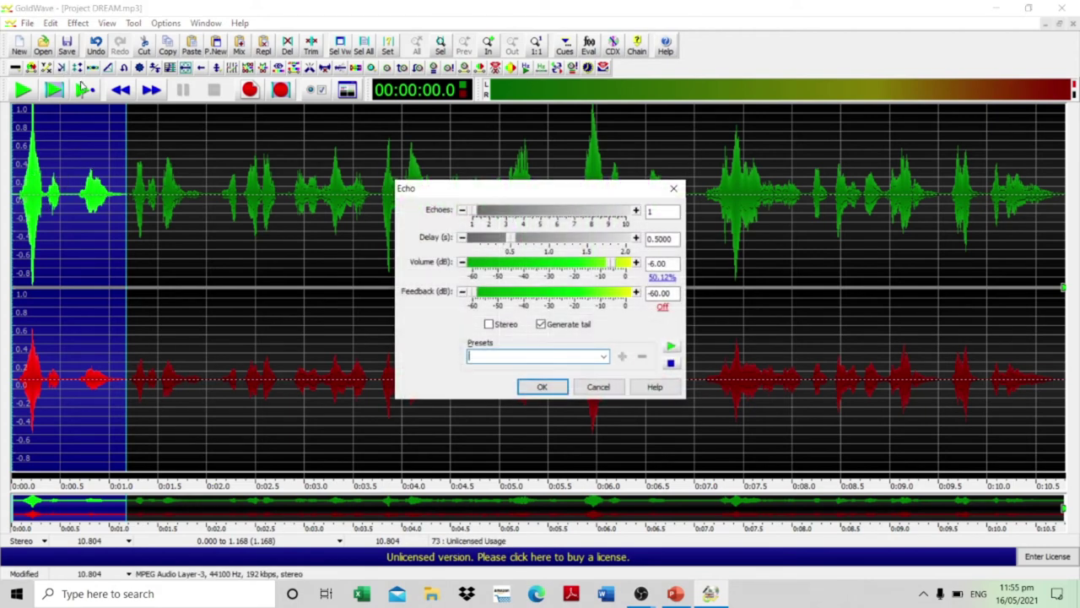
click(671, 347)
click(671, 363)
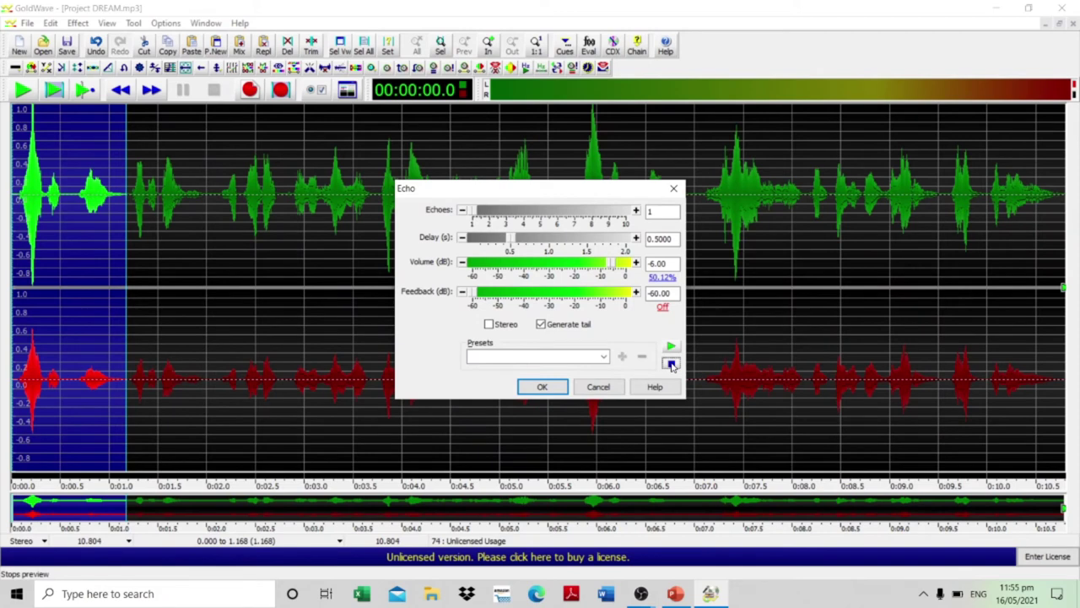
- Set the echo delay to 0.0458 seconds, preview it, and apply the effect to the opening section
drag(511, 241, 437, 241)
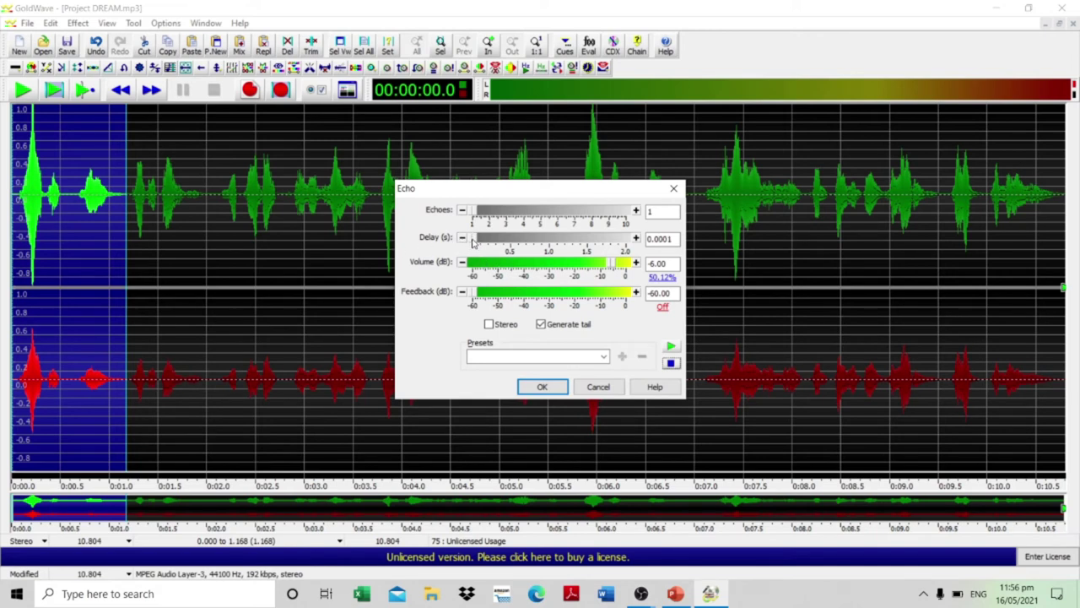
drag(473, 242, 476, 271)
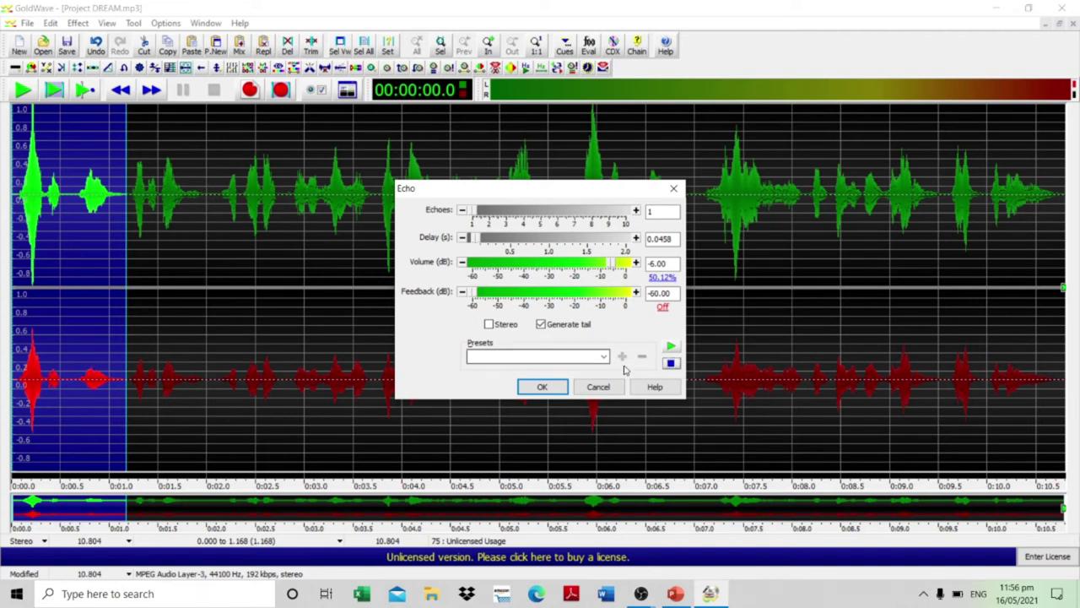
click(671, 346)
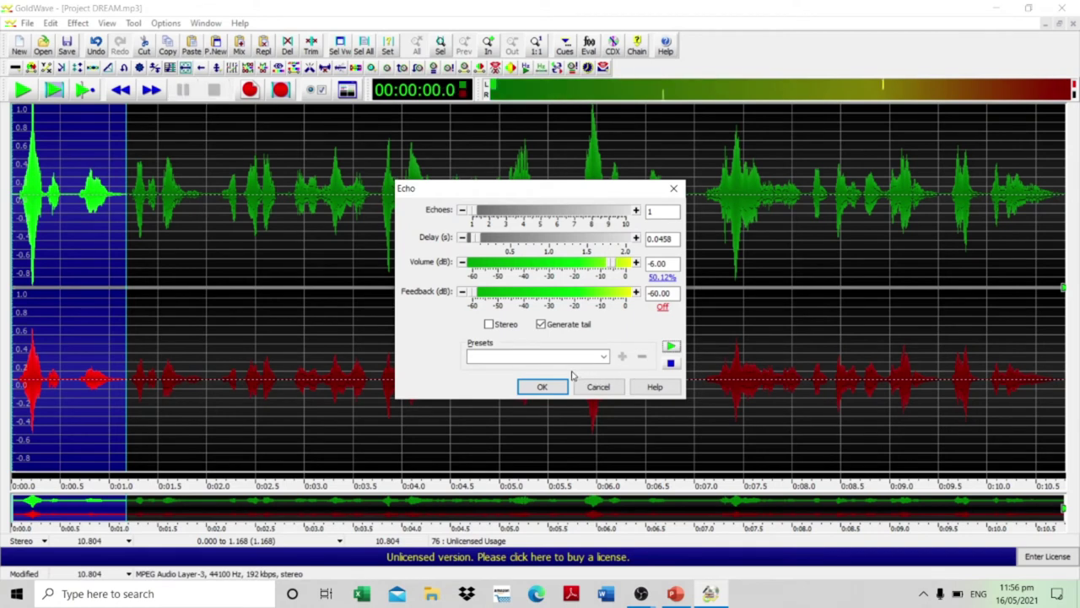
click(534, 390)
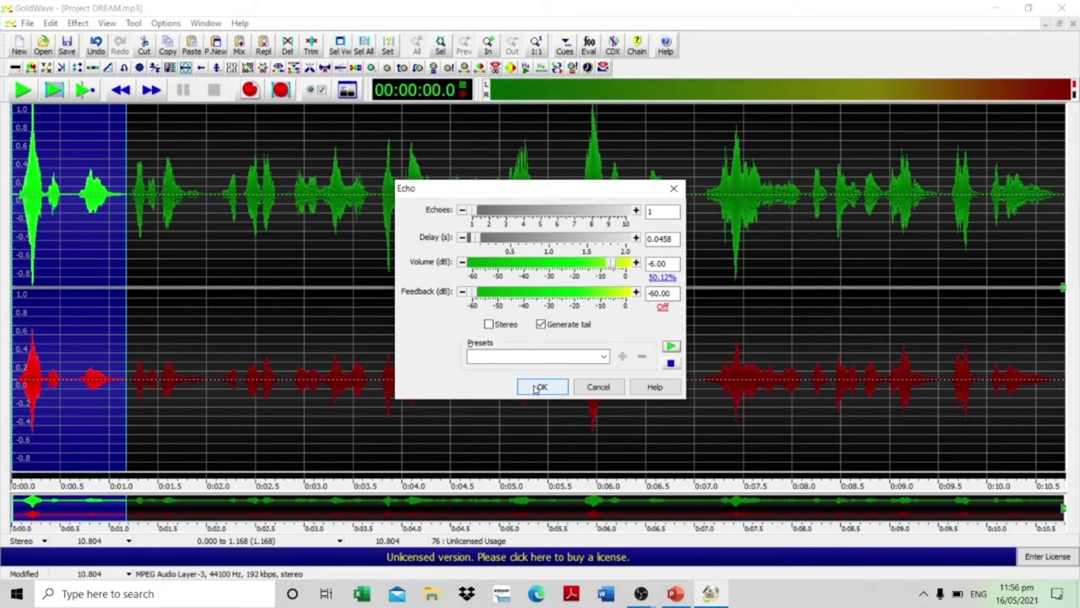
click(539, 388)
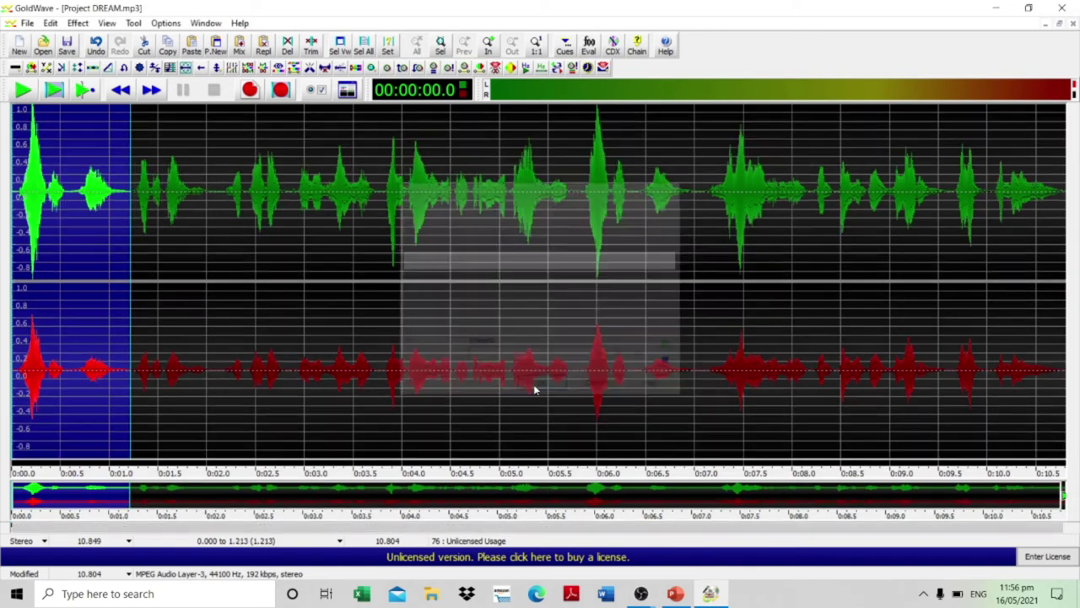
- Reselect the opening section from 0.000 to 1.213 seconds and play only that selection to hear the echo
click(80, 270)
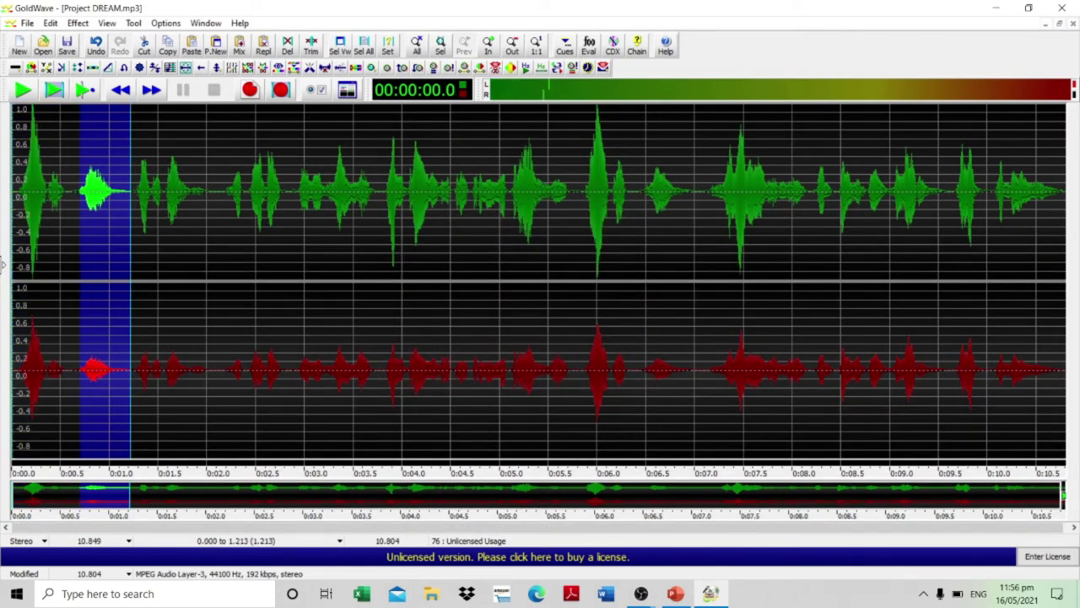
drag(80, 270, 11, 254)
click(52, 92)
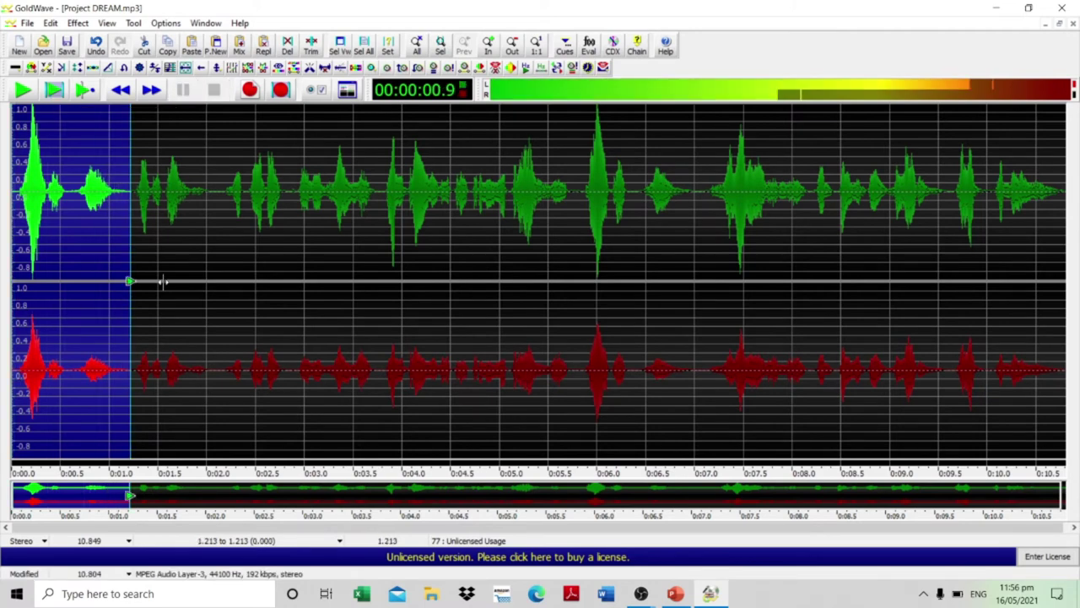
click(129, 284)
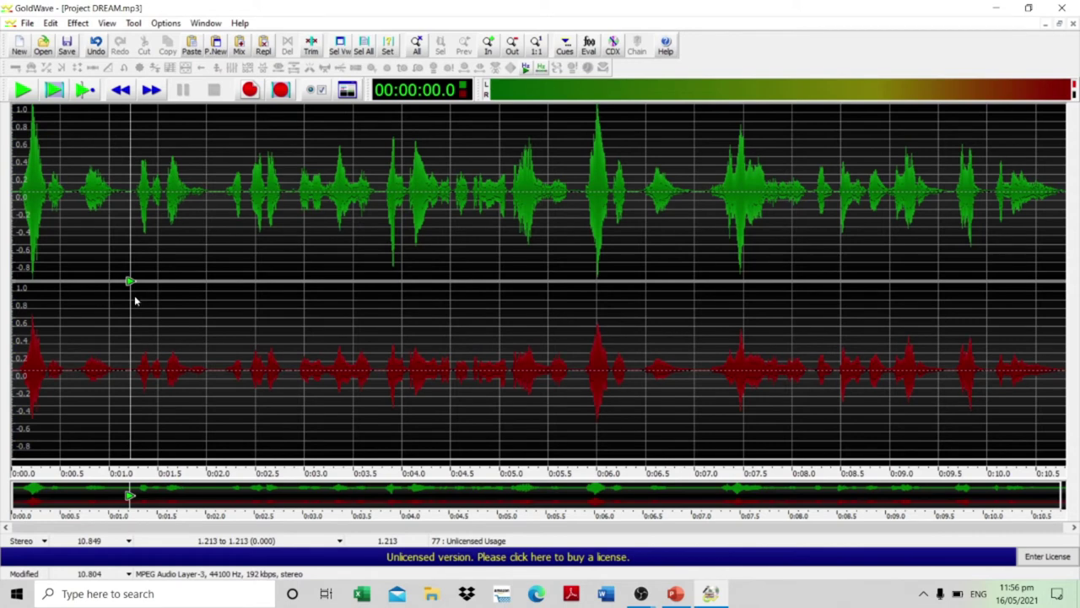
- Select the section from 1.213 to 2.054 seconds and preview the Echo effect on it with a shortened delay
drag(131, 311, 212, 302)
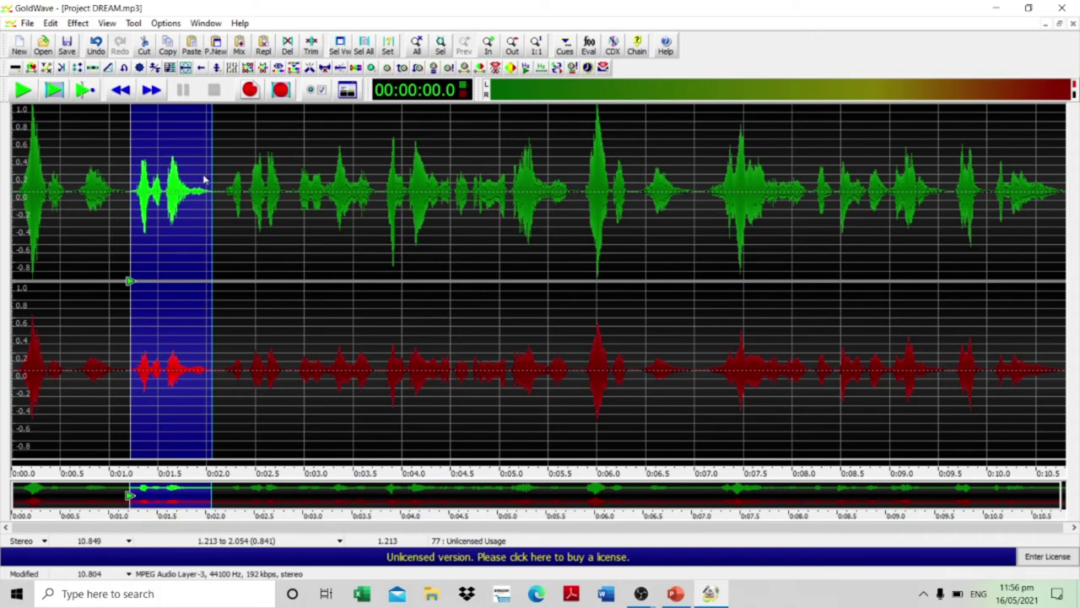
click(61, 69)
drag(510, 241, 485, 252)
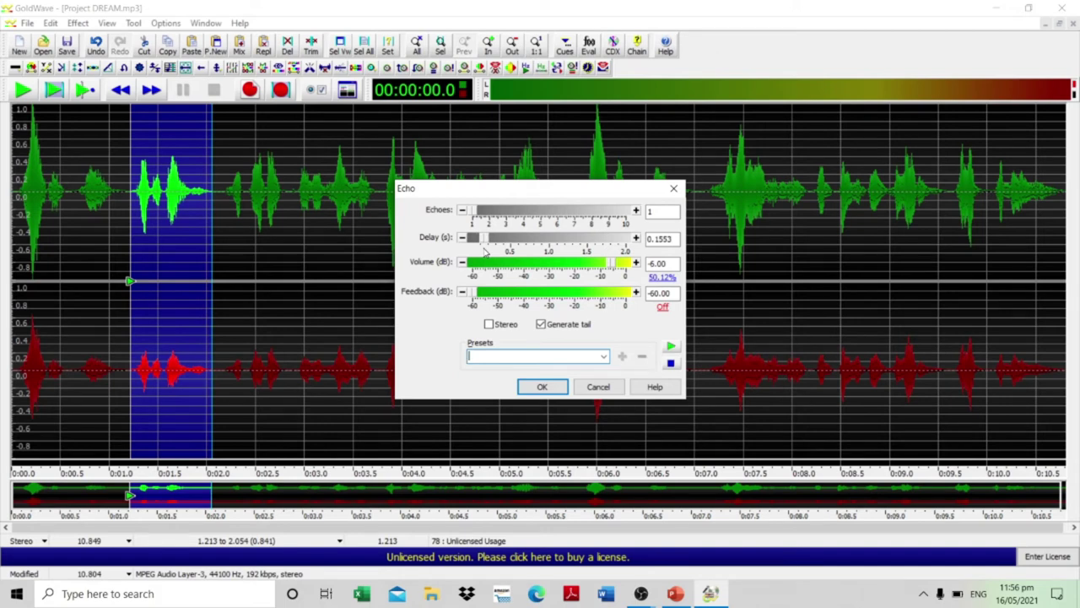
drag(487, 244, 488, 253)
drag(487, 253, 489, 253)
click(670, 346)
- Set the echo delay to 0.2101 seconds, apply the effect to the selected section, and play the result
drag(486, 242, 486, 251)
drag(485, 251, 490, 252)
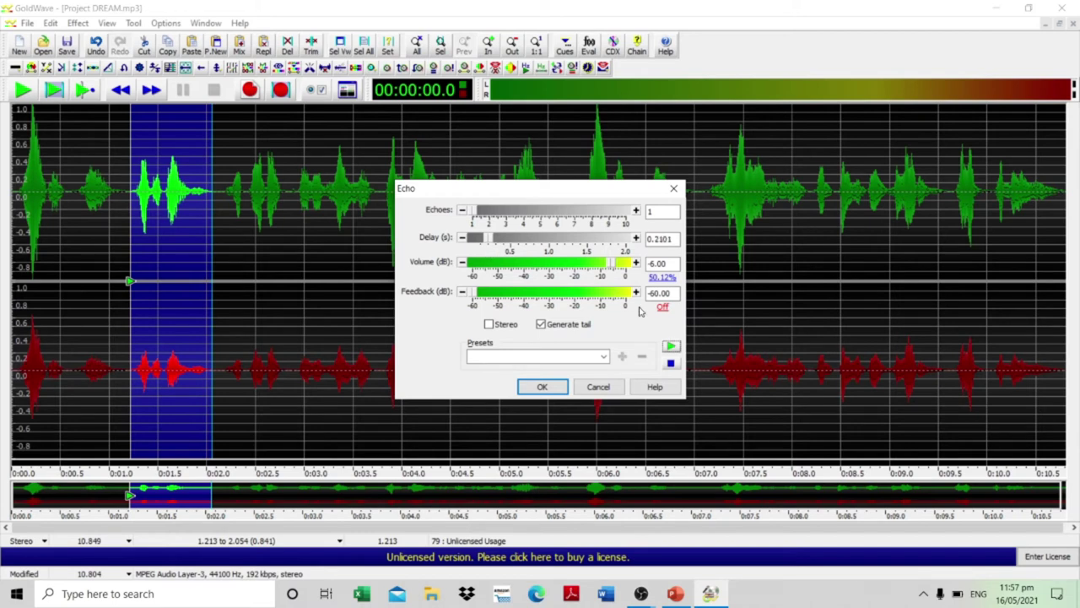
click(672, 347)
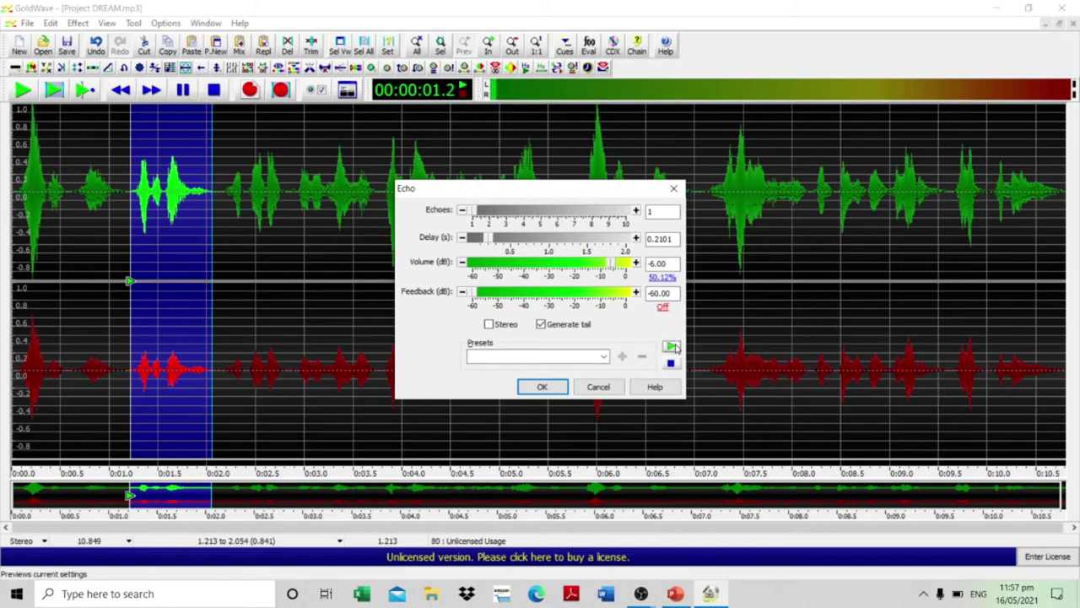
click(538, 387)
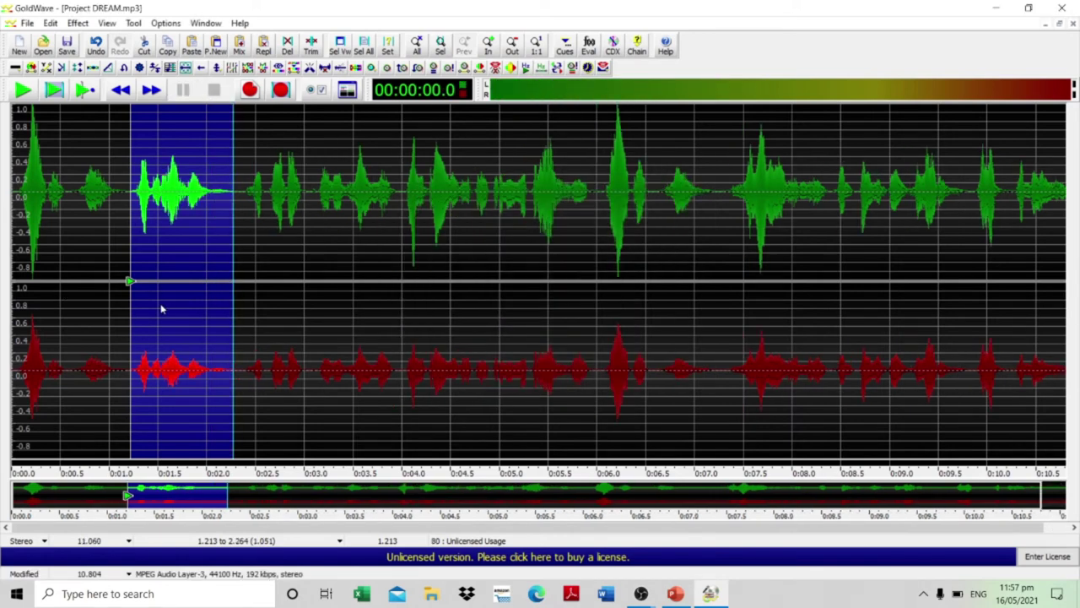
key(space)
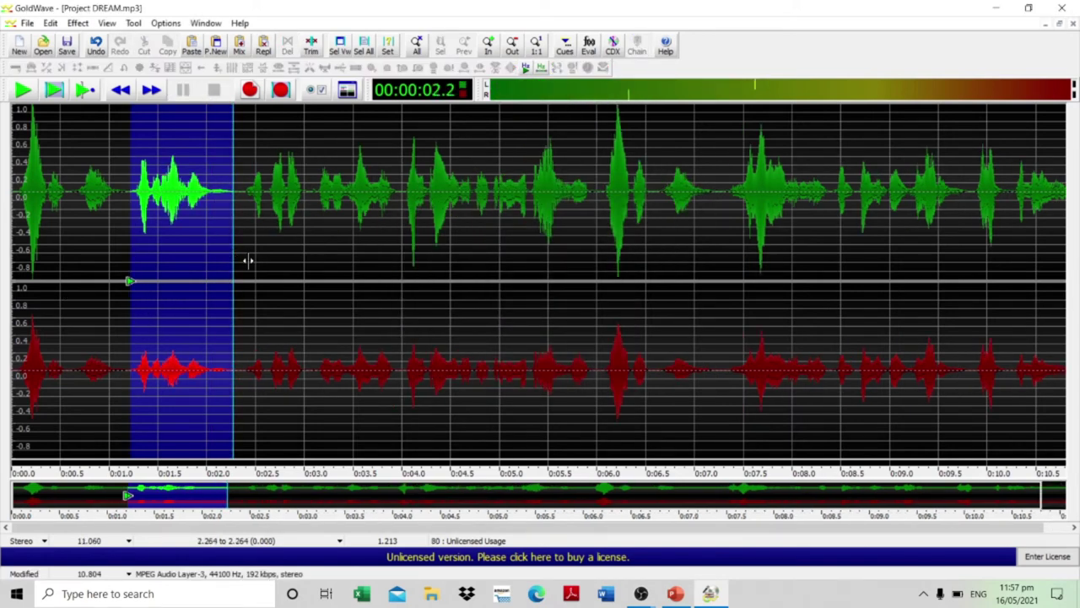
- Select the section from 2.264 to 3.056 seconds and apply an echo to it with a 0.1006-second delay, previewing it first
click(234, 285)
drag(234, 285, 309, 285)
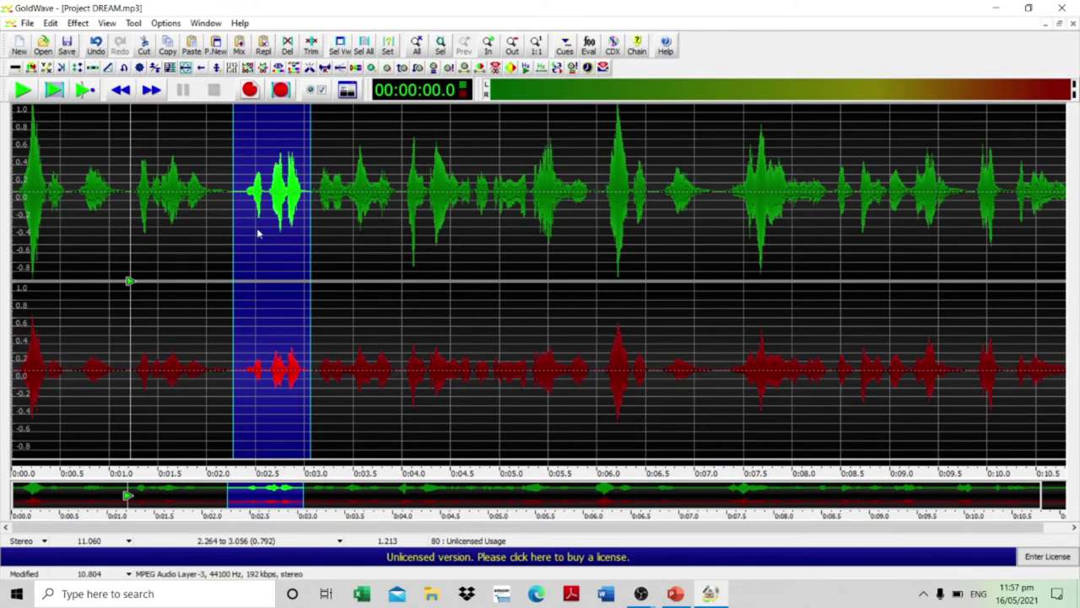
click(61, 69)
drag(509, 242, 480, 253)
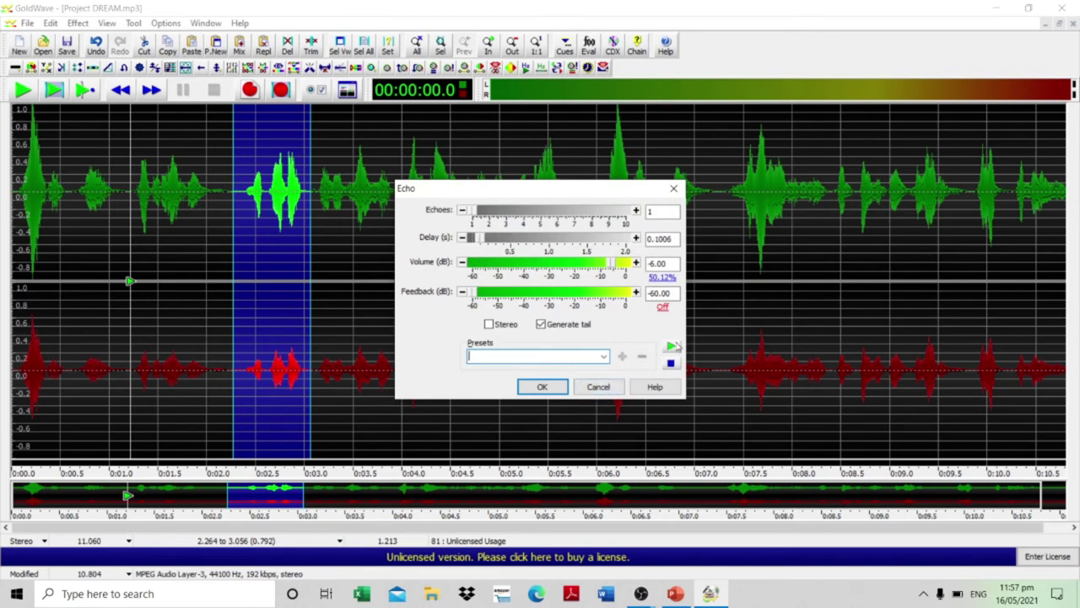
click(671, 348)
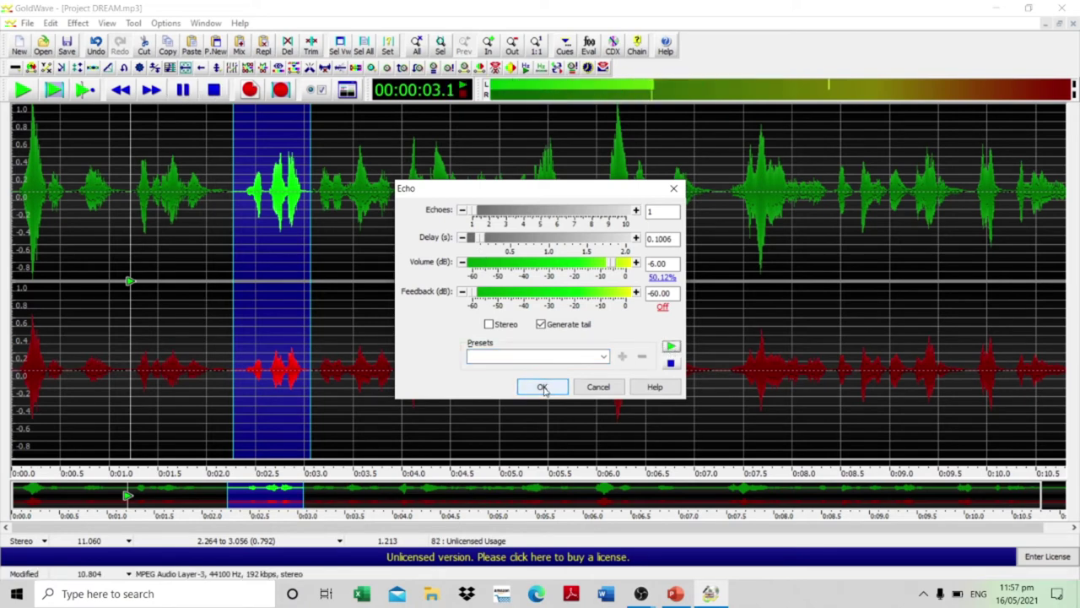
click(543, 388)
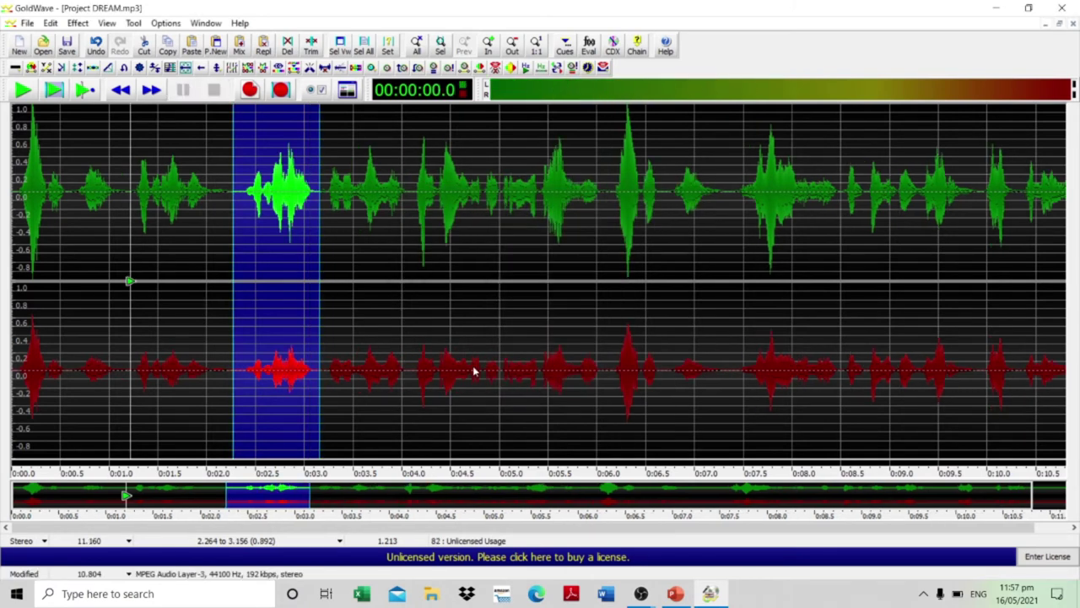
- Select and audition the section from 3.156 to 6.054 seconds, and apply an echo to it with a 0.1553-second delay
mouse_move(235, 311)
mouse_down()
mouse_move(354, 296)
mouse_move(321, 287)
mouse_move(608, 268)
mouse_up()
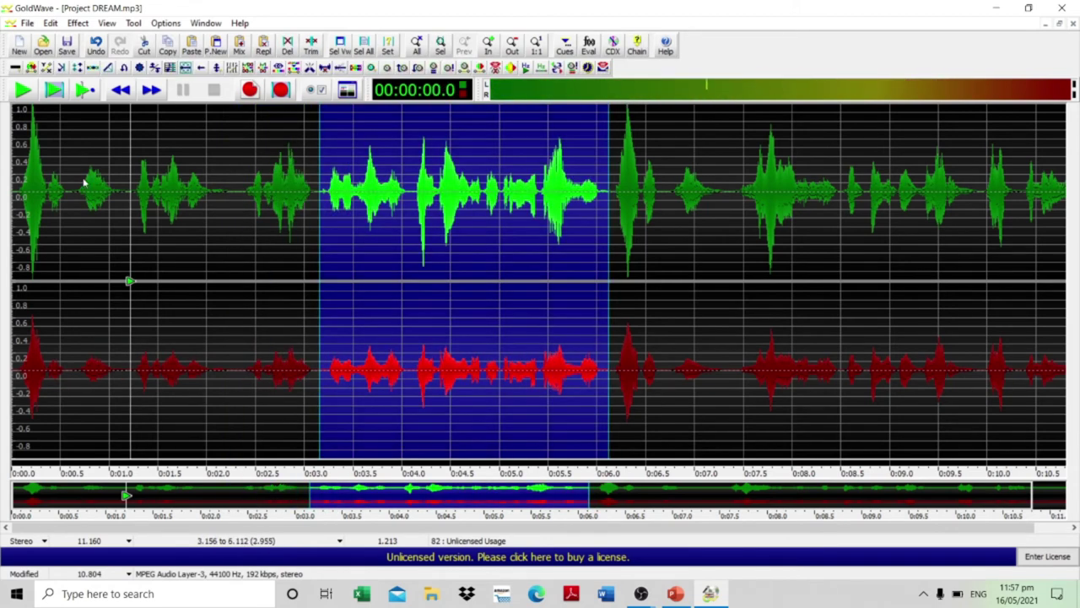
click(54, 90)
drag(605, 297, 603, 303)
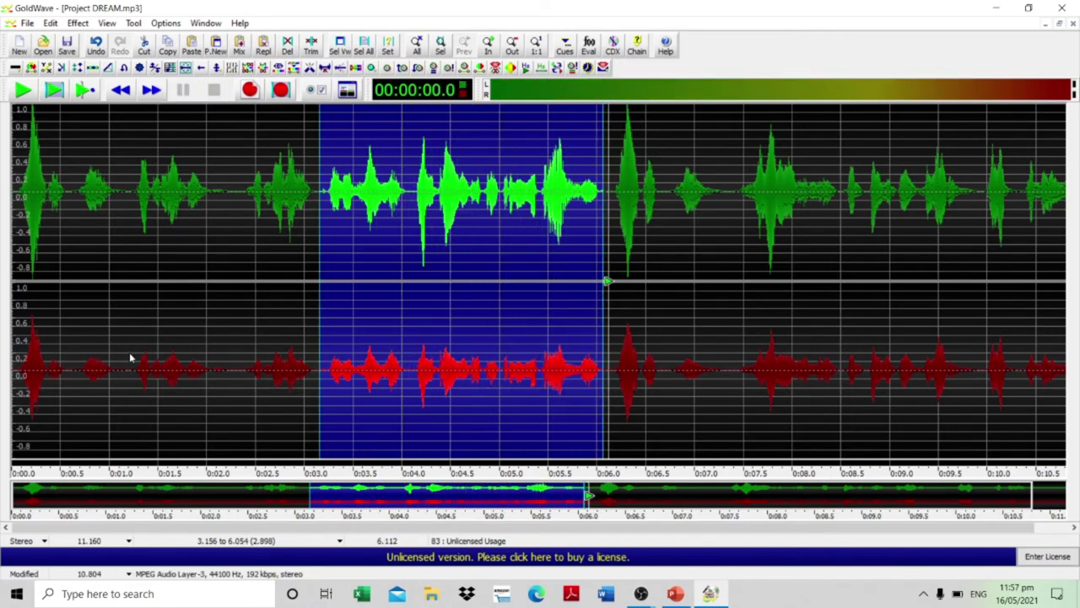
click(61, 70)
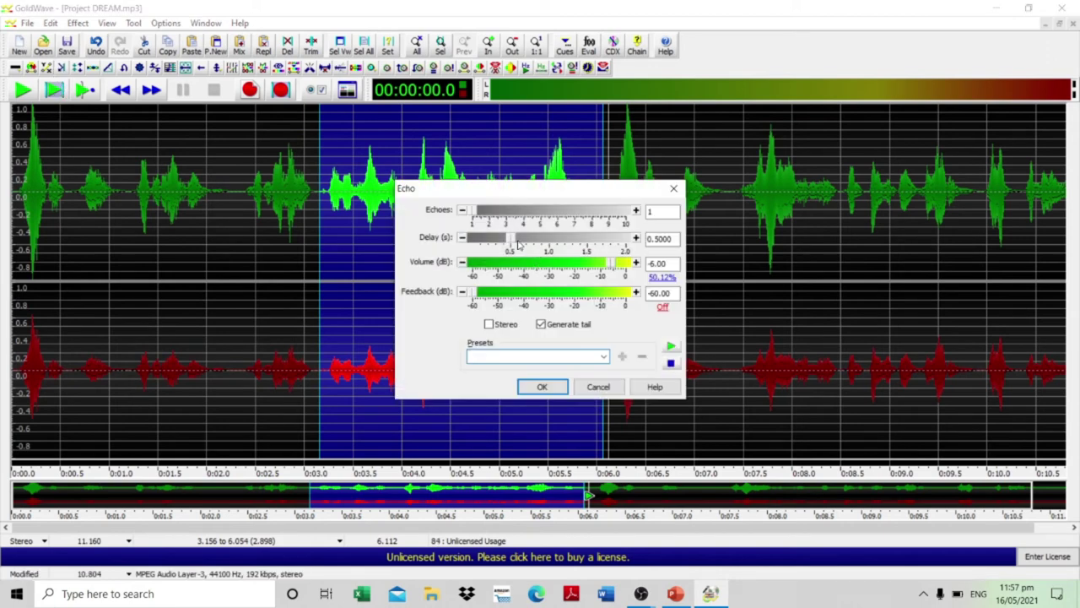
drag(509, 239, 487, 253)
click(670, 346)
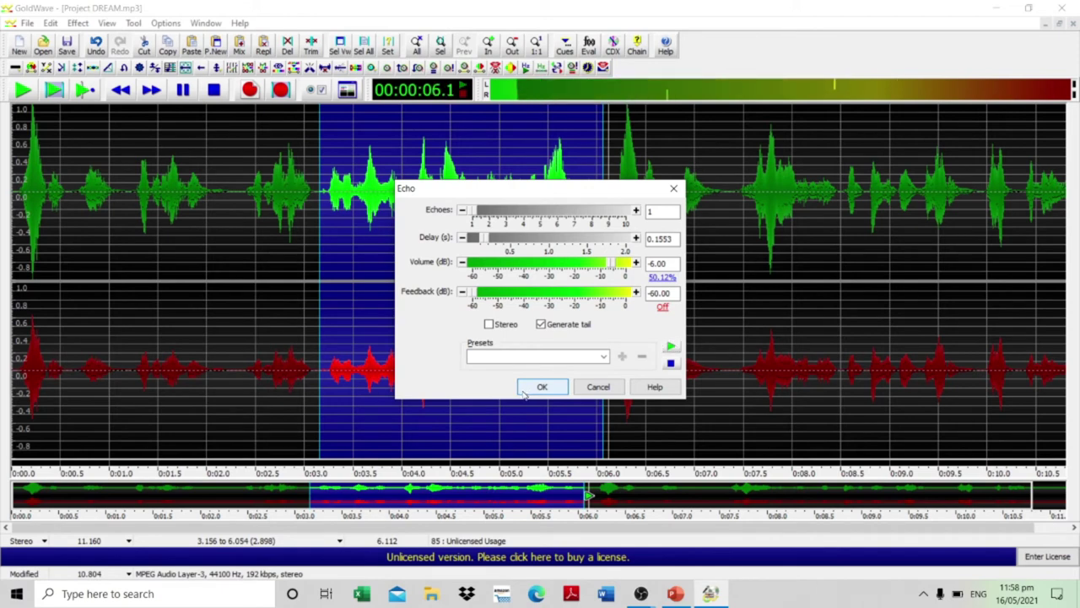
click(525, 391)
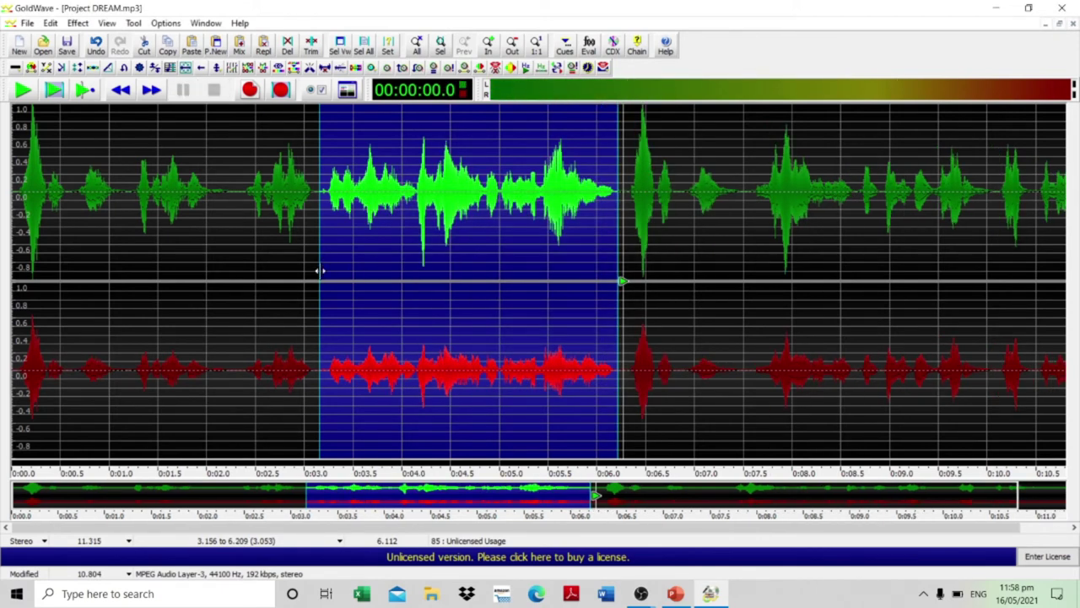
- Select the section from 6.299 to 7.503 seconds and apply an echo to it with a 0.1097-second delay, previewing it first
drag(321, 271, 654, 309)
drag(619, 262, 743, 261)
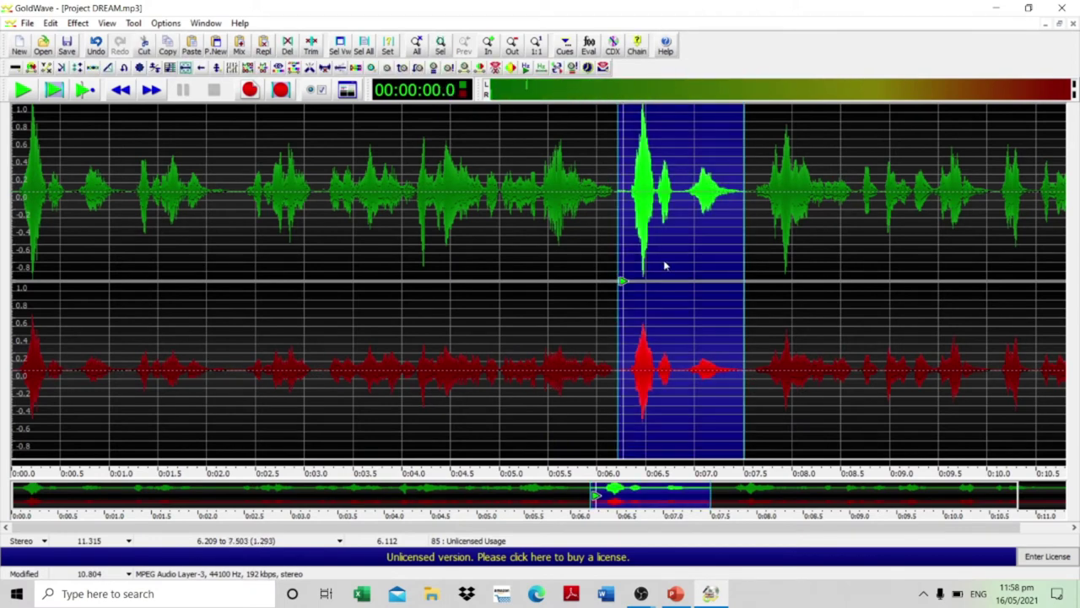
drag(622, 270, 625, 274)
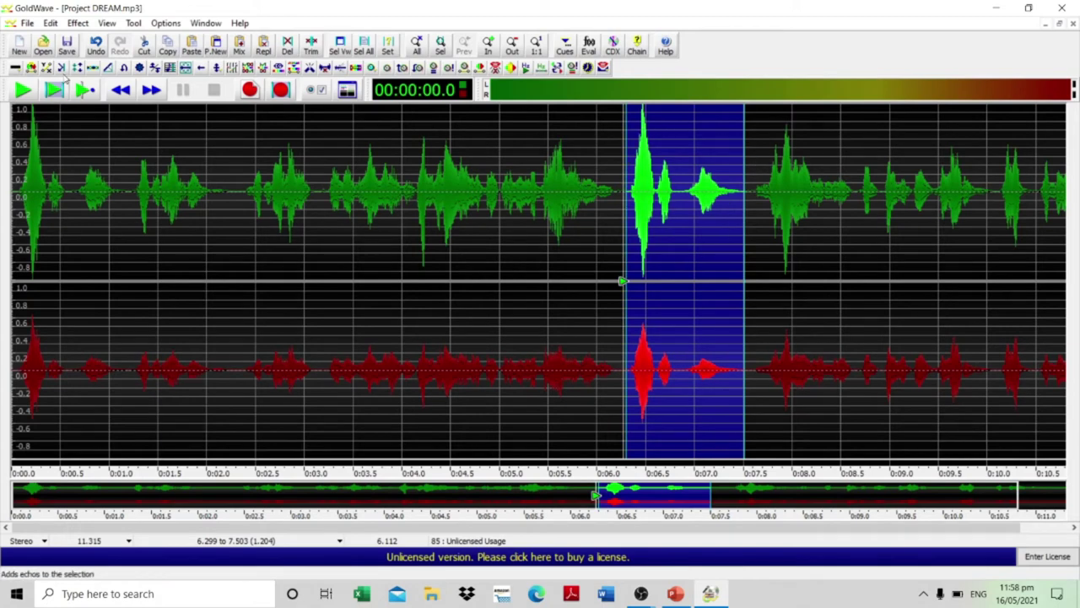
click(67, 71)
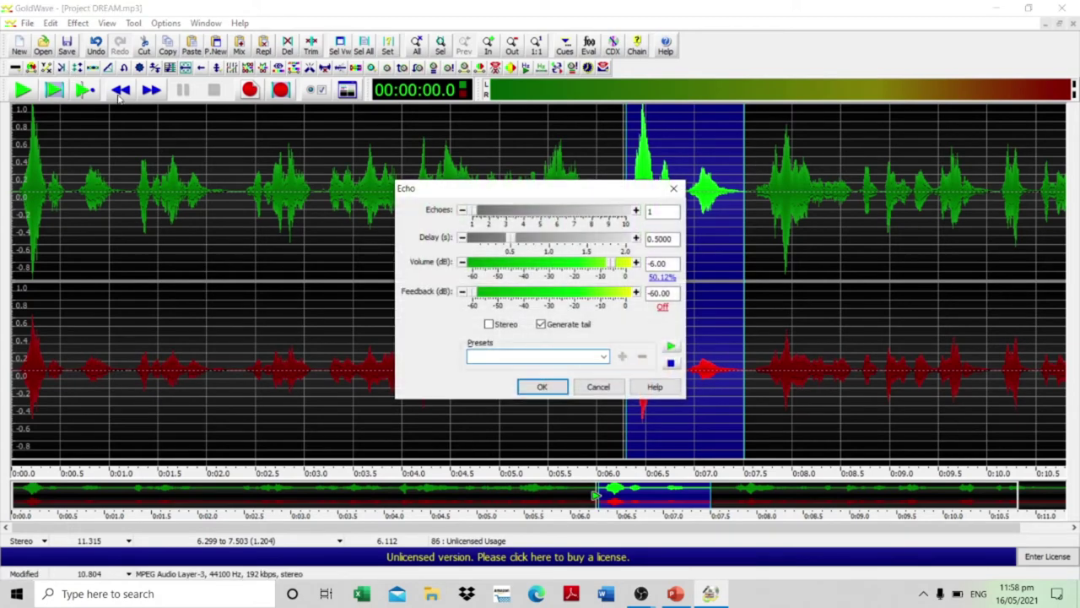
drag(513, 244, 481, 248)
click(672, 348)
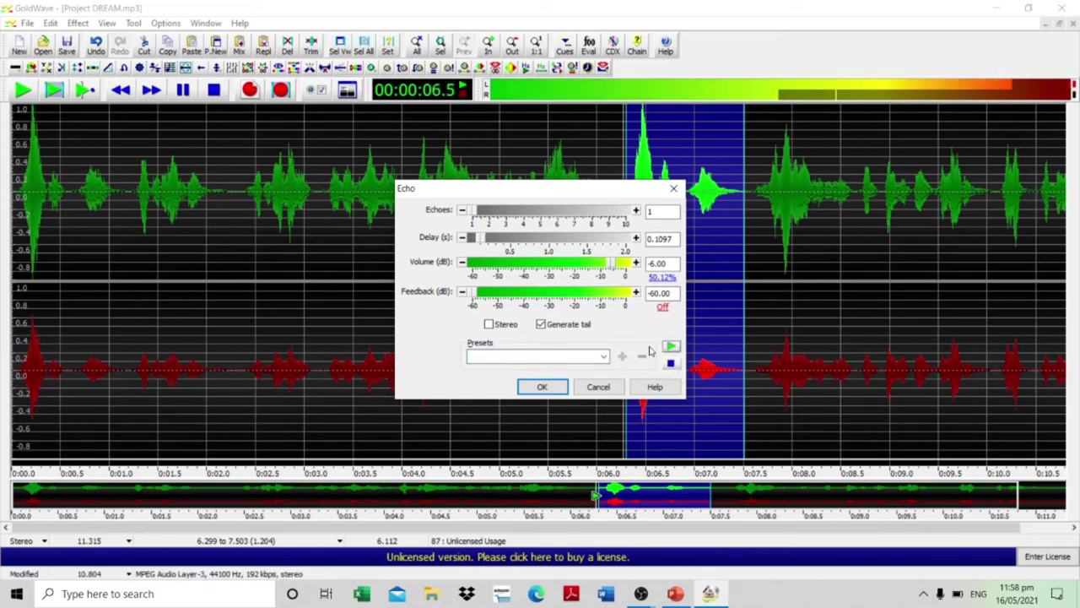
click(544, 389)
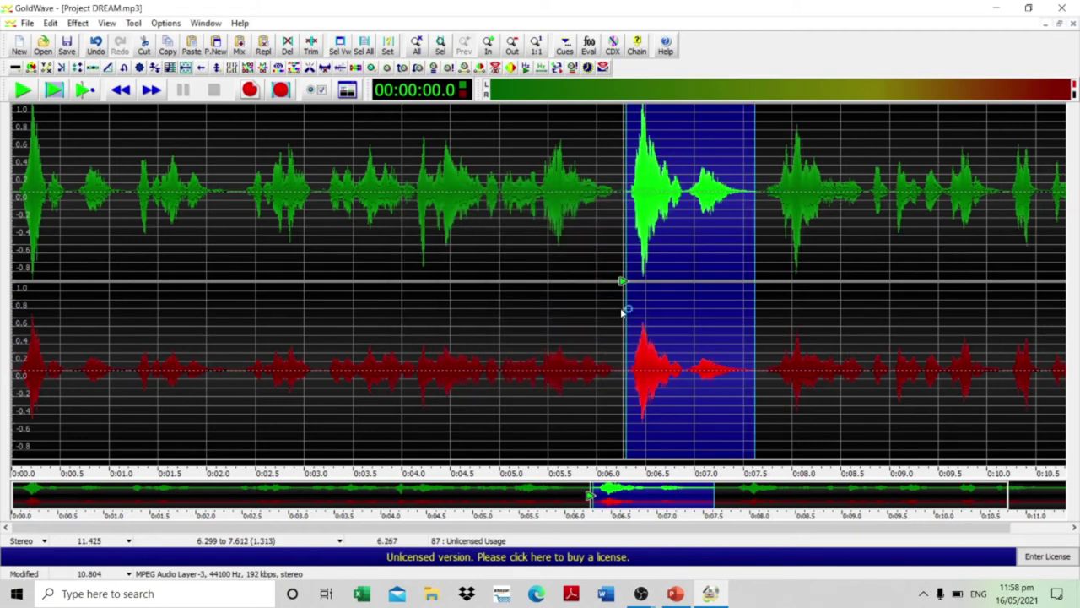
- Select the final section from 7.612 to 11.425 seconds
mouse_move(623, 308)
mouse_down()
mouse_move(830, 309)
mouse_move(796, 287)
mouse_up()
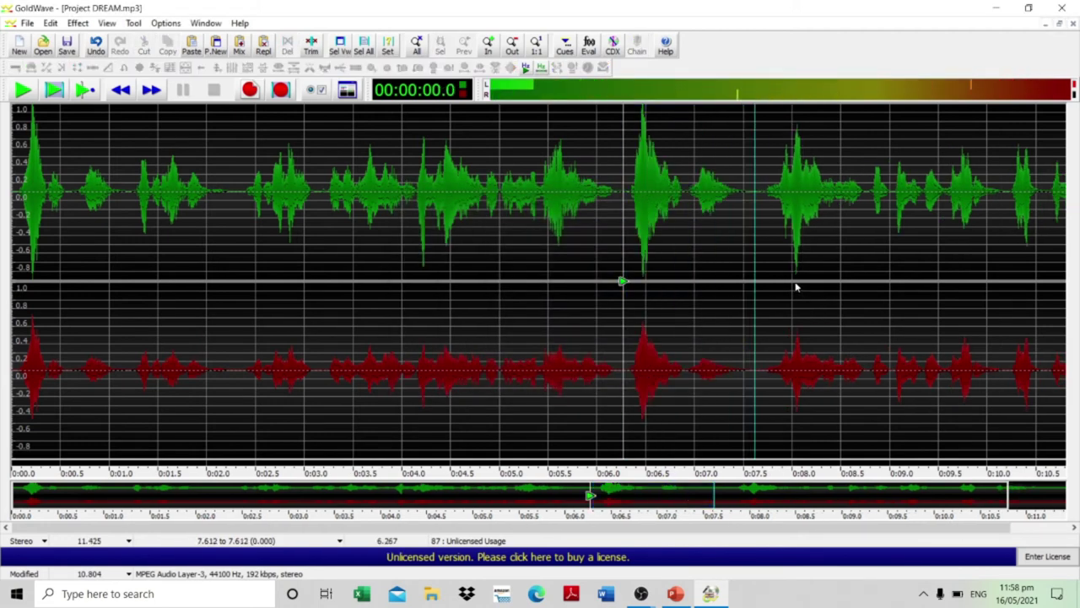
drag(755, 322, 1068, 320)
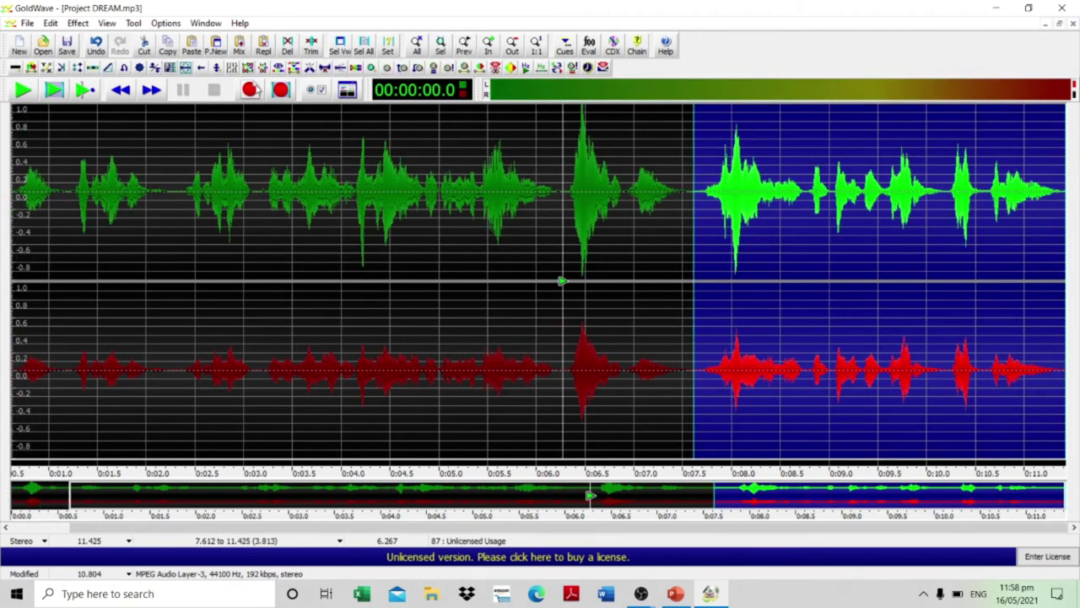
click(84, 73)
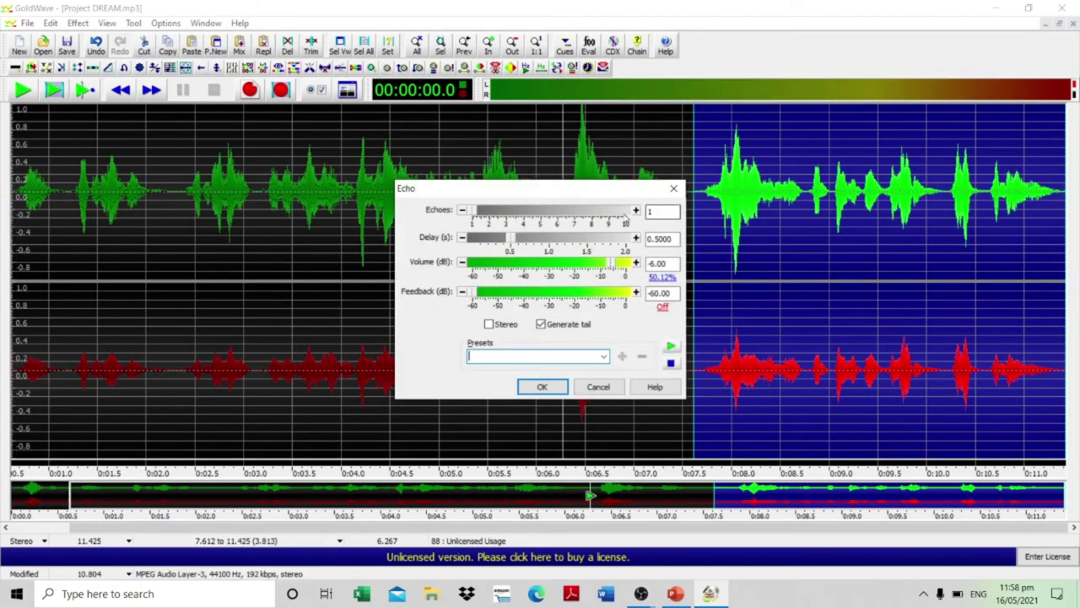
drag(507, 247, 505, 241)
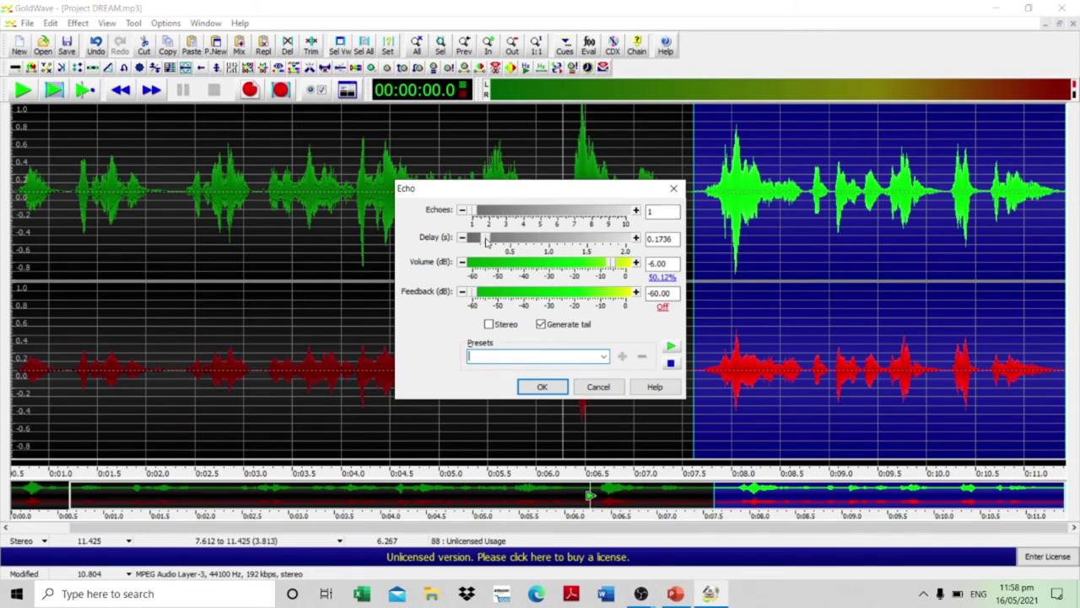
click(674, 188)
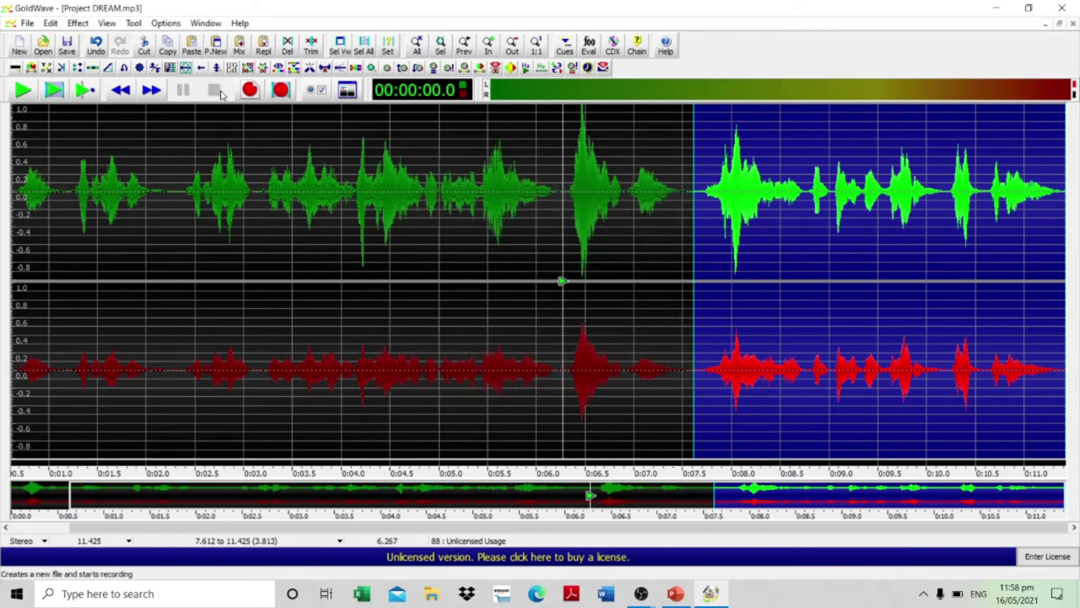
- Preview and apply an echo with a 0.2101-second delay to the selected final section
click(61, 68)
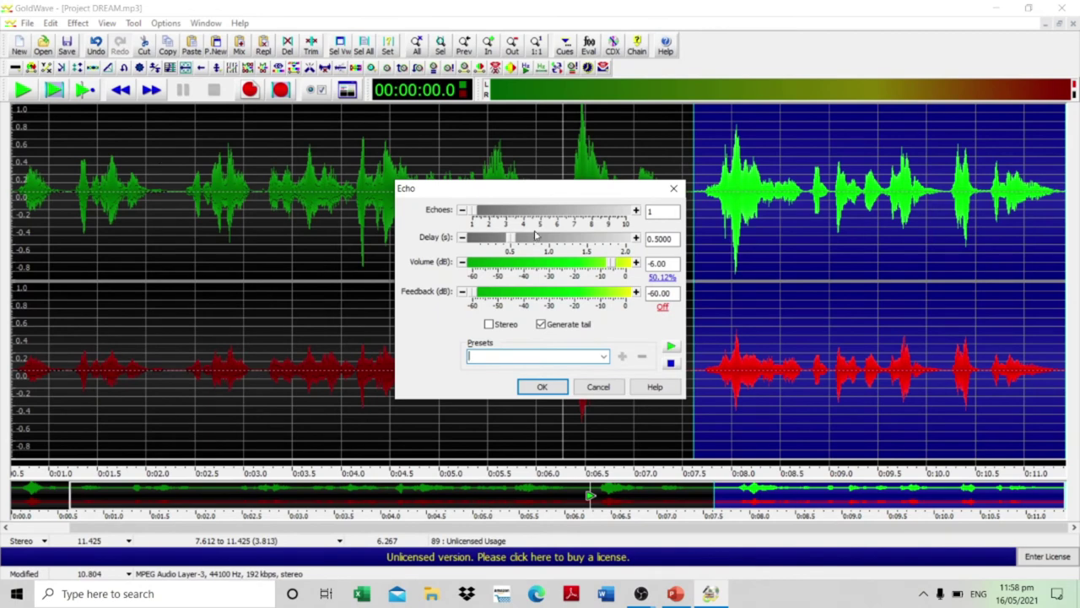
drag(513, 243, 490, 269)
click(669, 348)
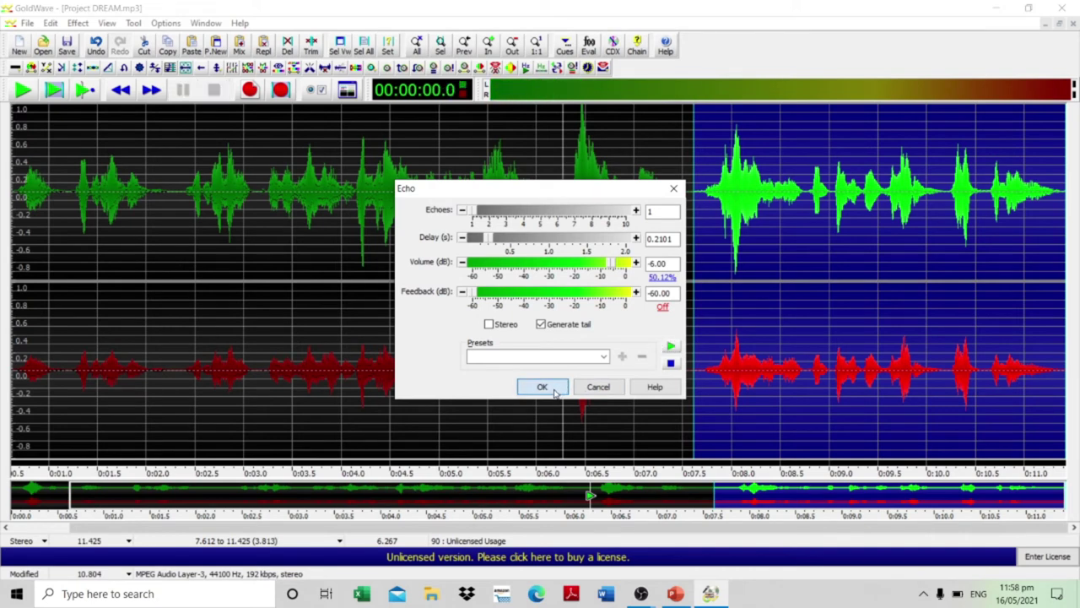
click(543, 388)
- Select the whole track from 0.000 to 11.635 seconds and play it through
click(679, 282)
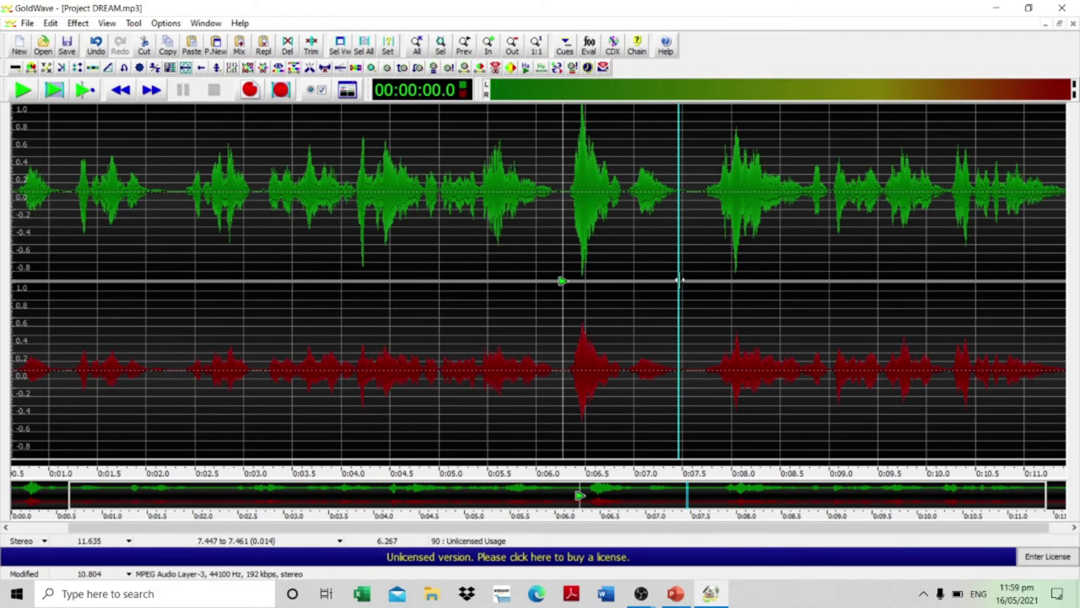
key(shift+End)
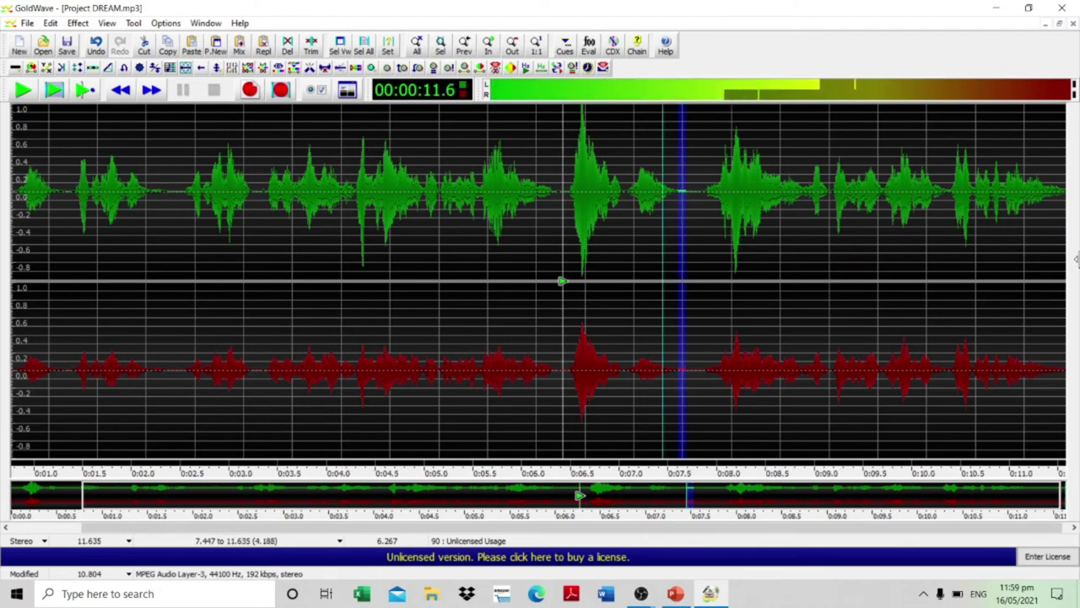
drag(655, 264, 2, 272)
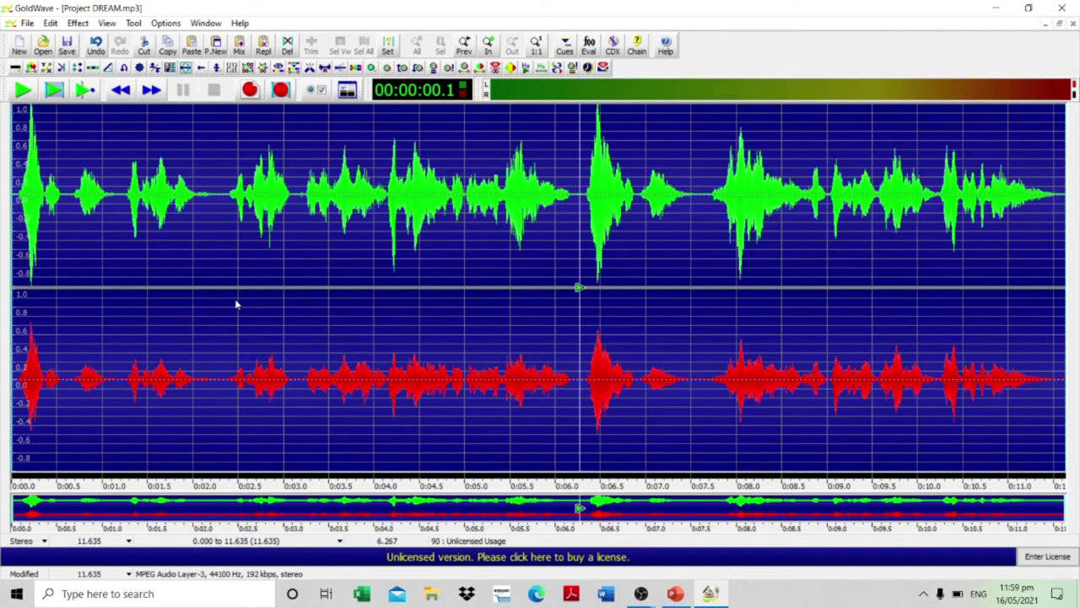
click(23, 93)
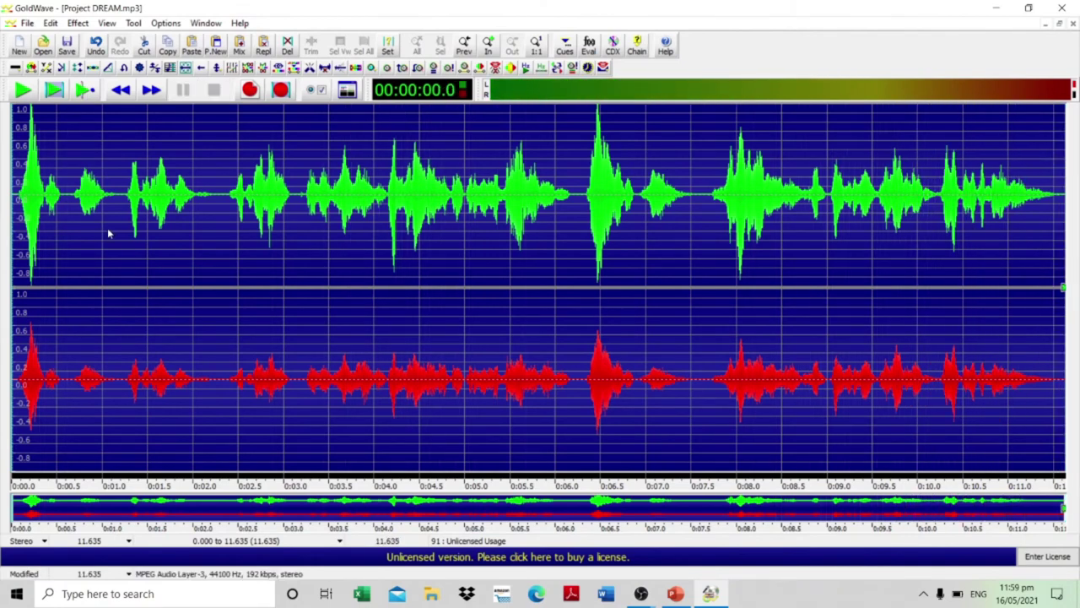
- Narrow the selection to the quiet gap from 2.041 to 2.383 seconds and play only that part
drag(108, 228, 114, 232)
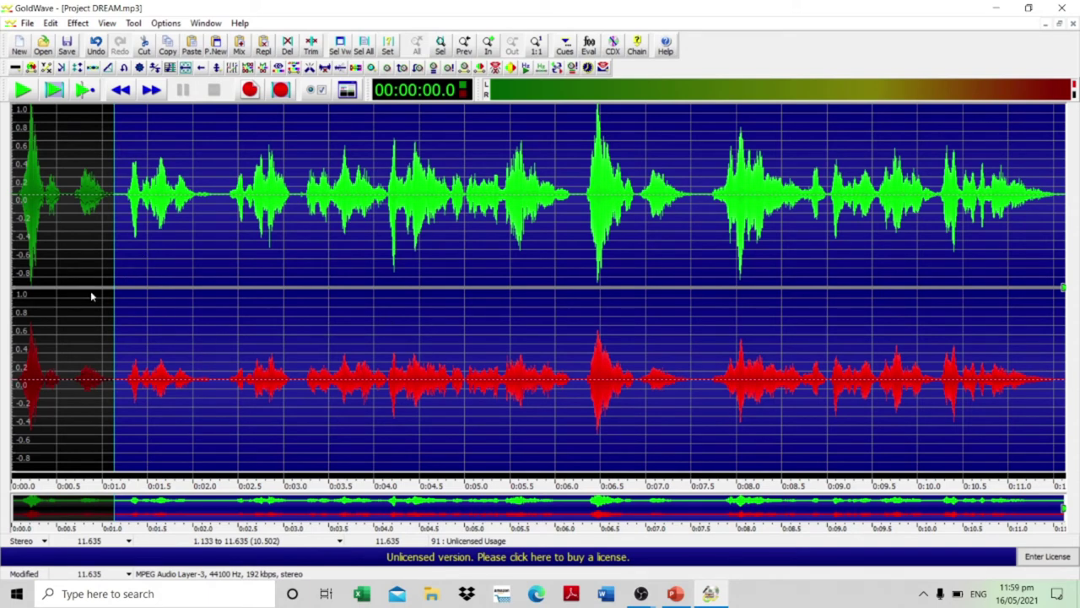
drag(115, 293, 195, 320)
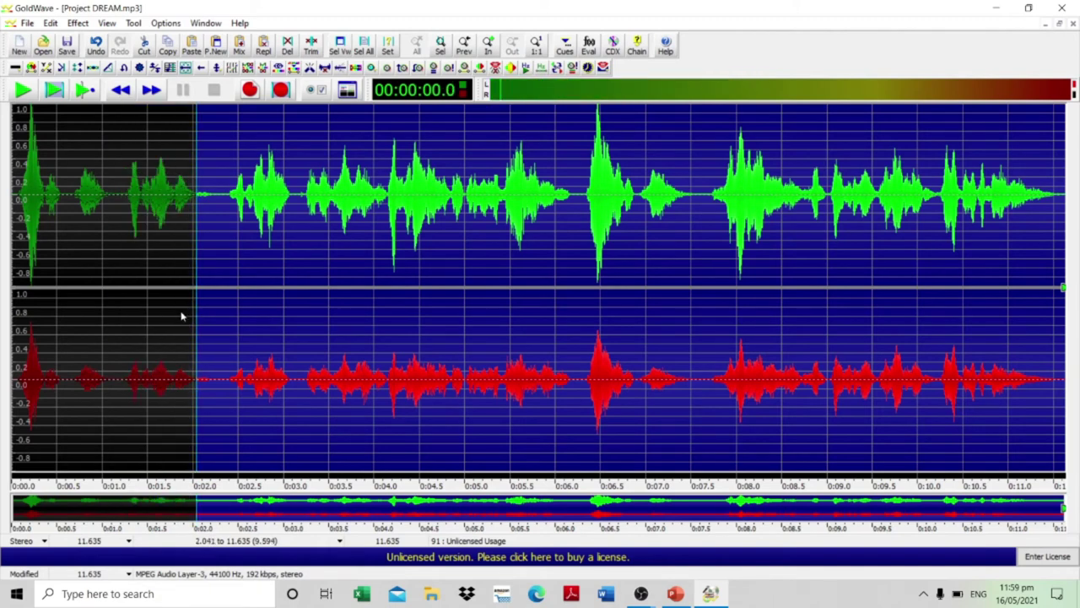
drag(1063, 504, 227, 342)
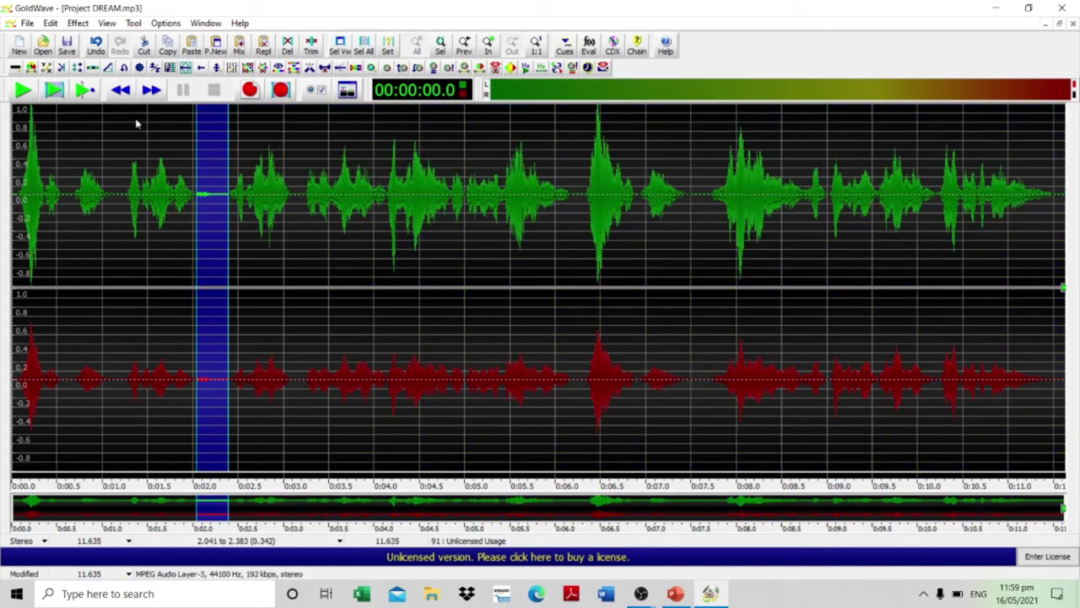
click(53, 90)
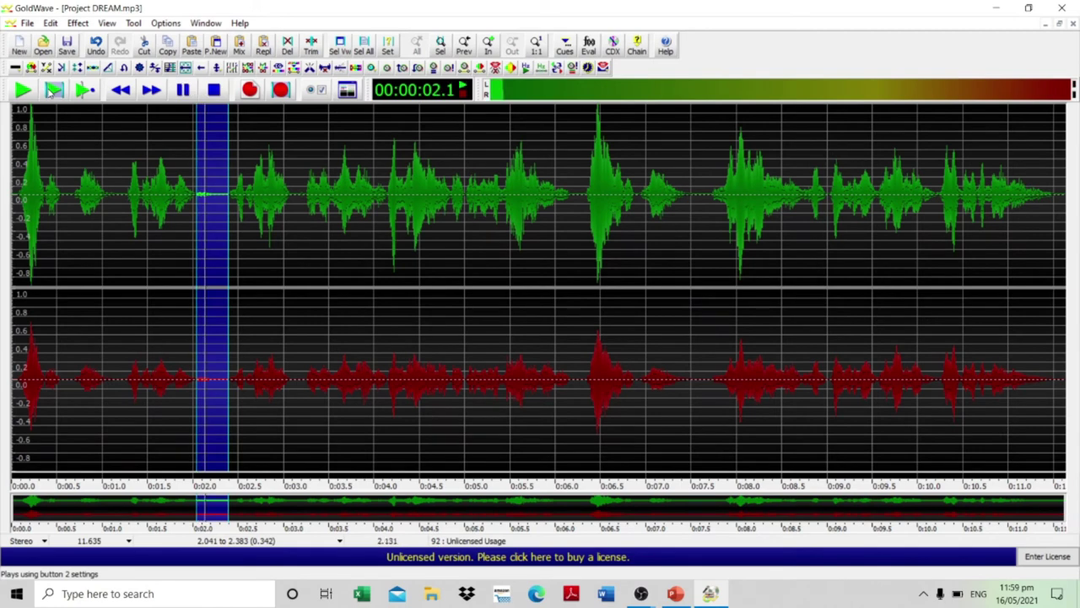
- Narrow the selection to the quiet gap from 2.204 to 2.383 seconds and play only that part
right_click(125, 184)
click(165, 249)
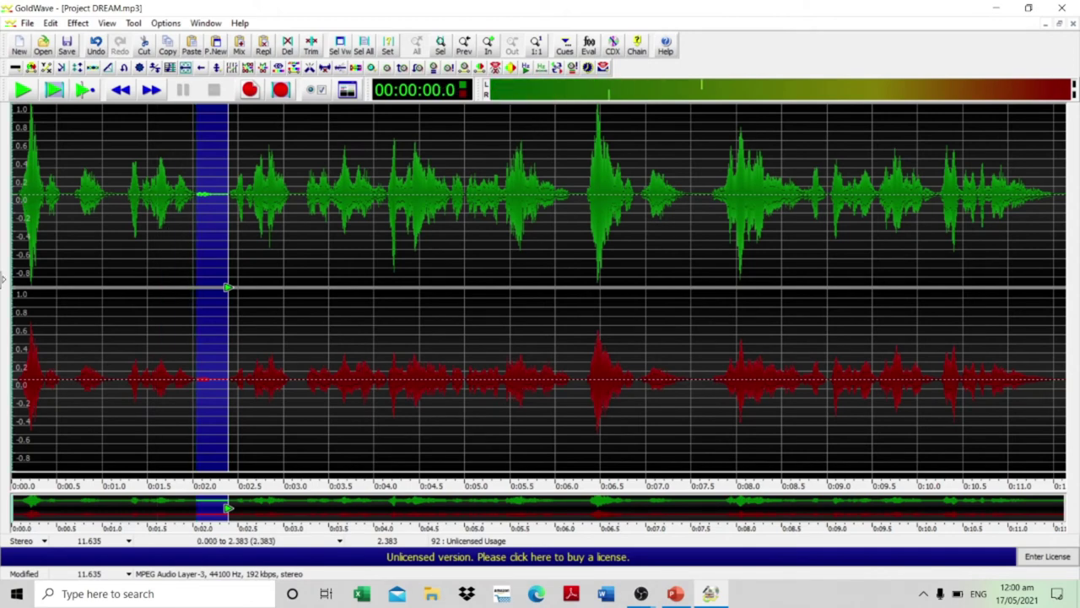
drag(193, 284, 12, 285)
click(15, 276)
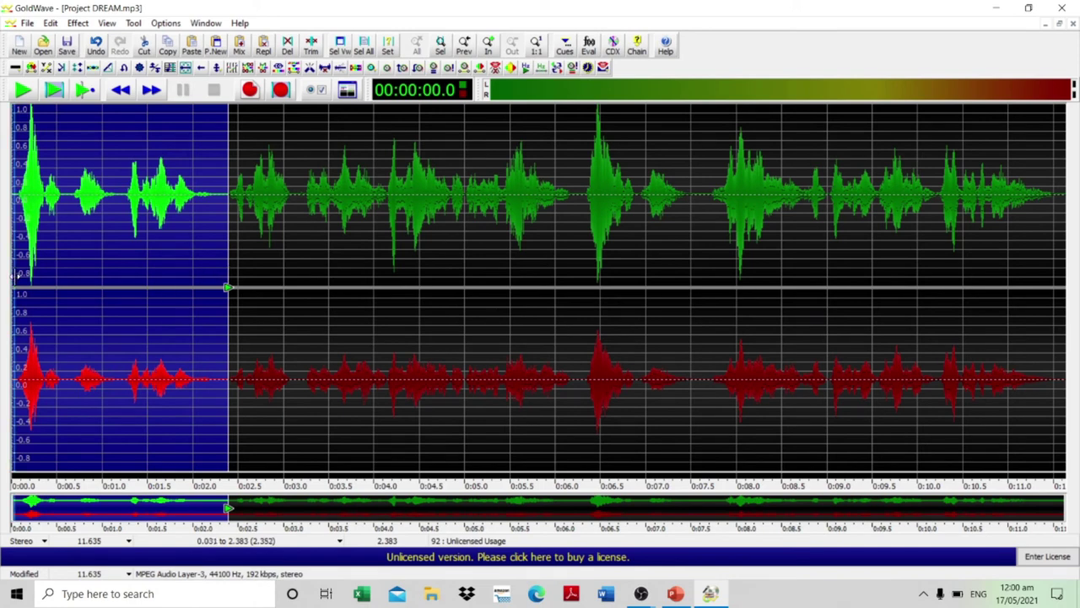
click(194, 279)
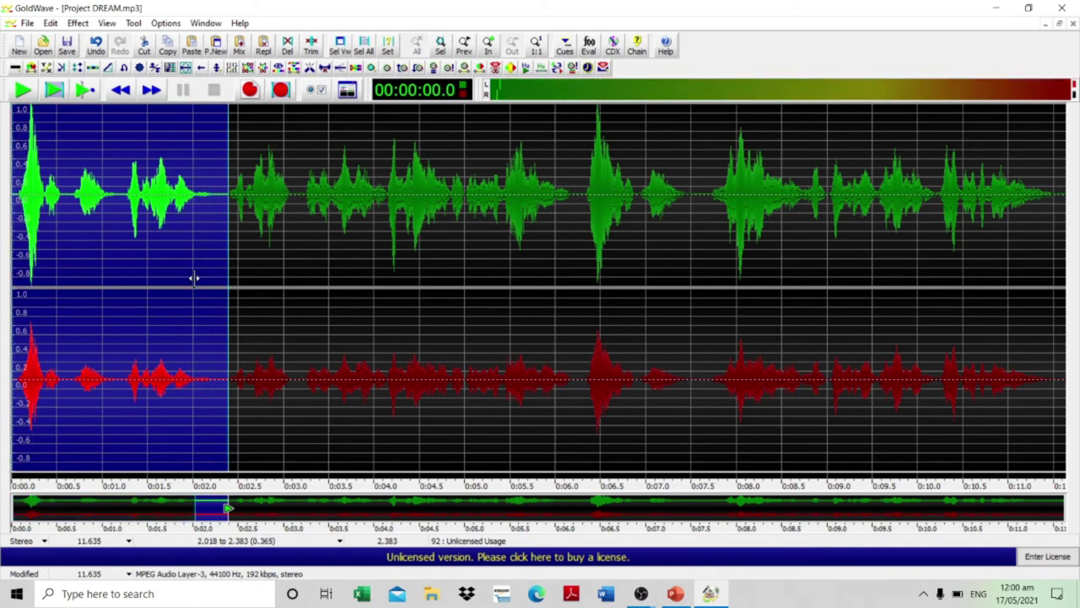
drag(194, 279, 210, 277)
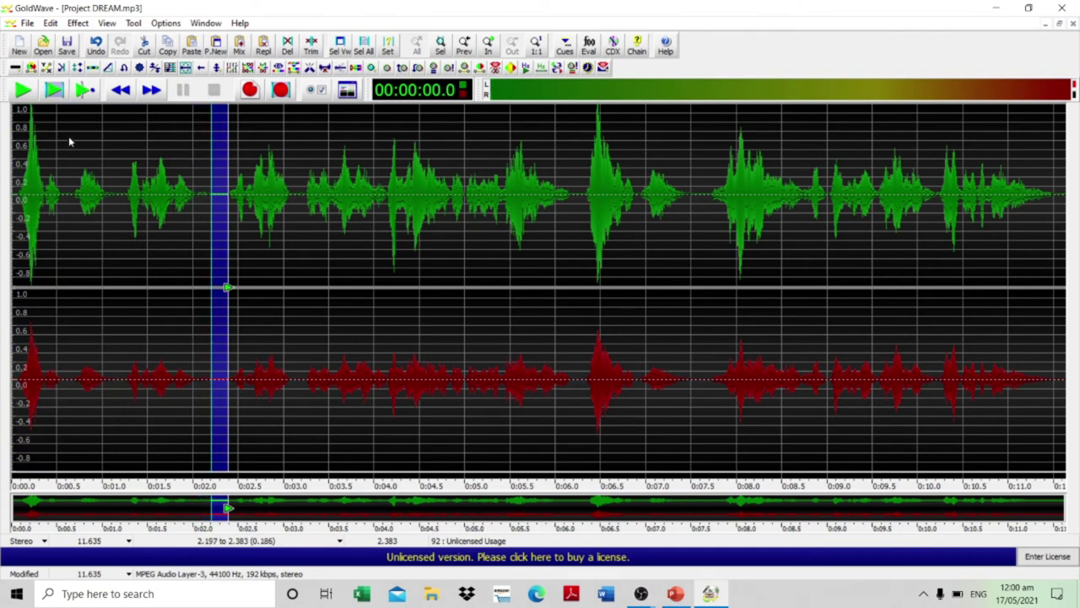
click(52, 95)
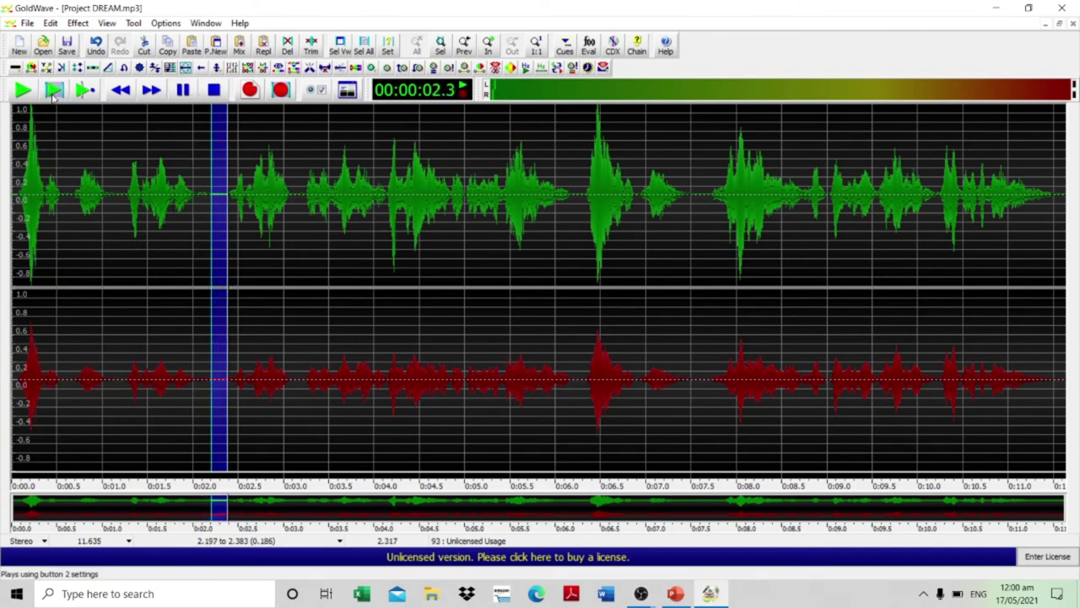
click(215, 239)
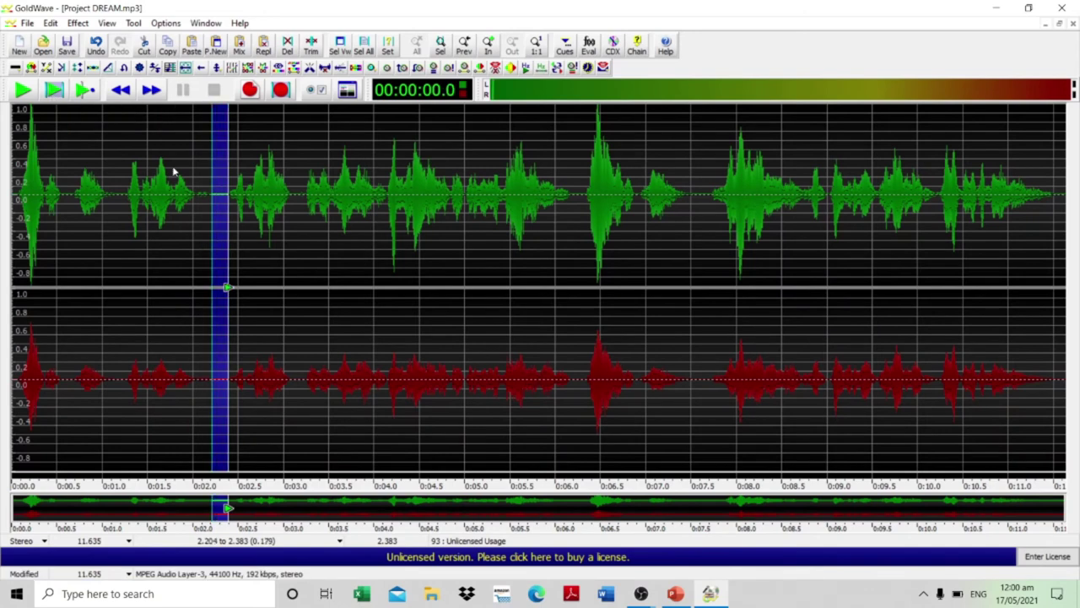
- Try cutting the selected gap, listen to the track, and undo the cut
click(144, 48)
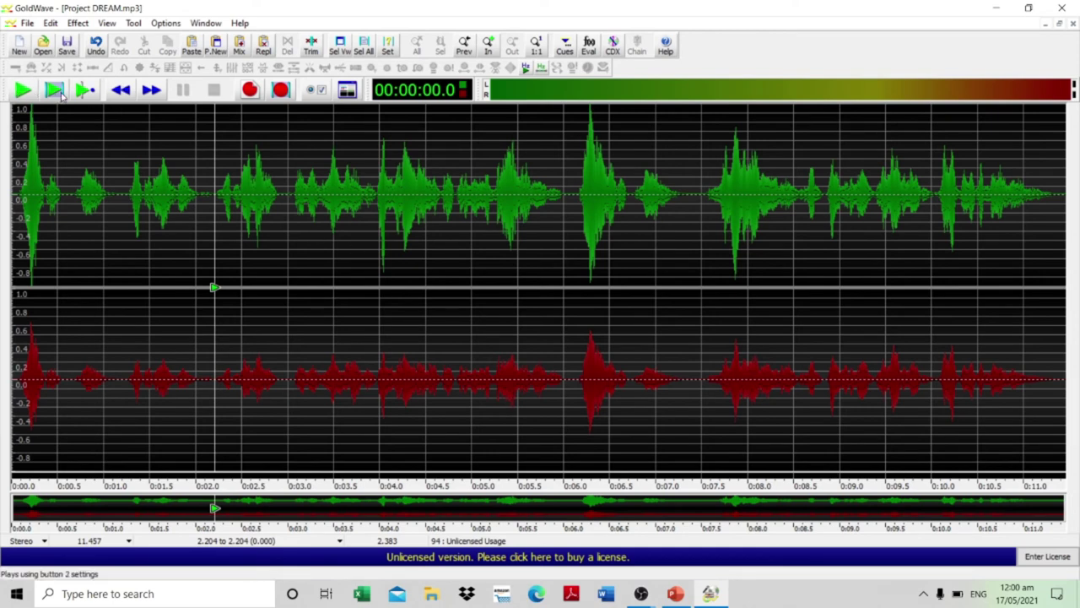
click(56, 91)
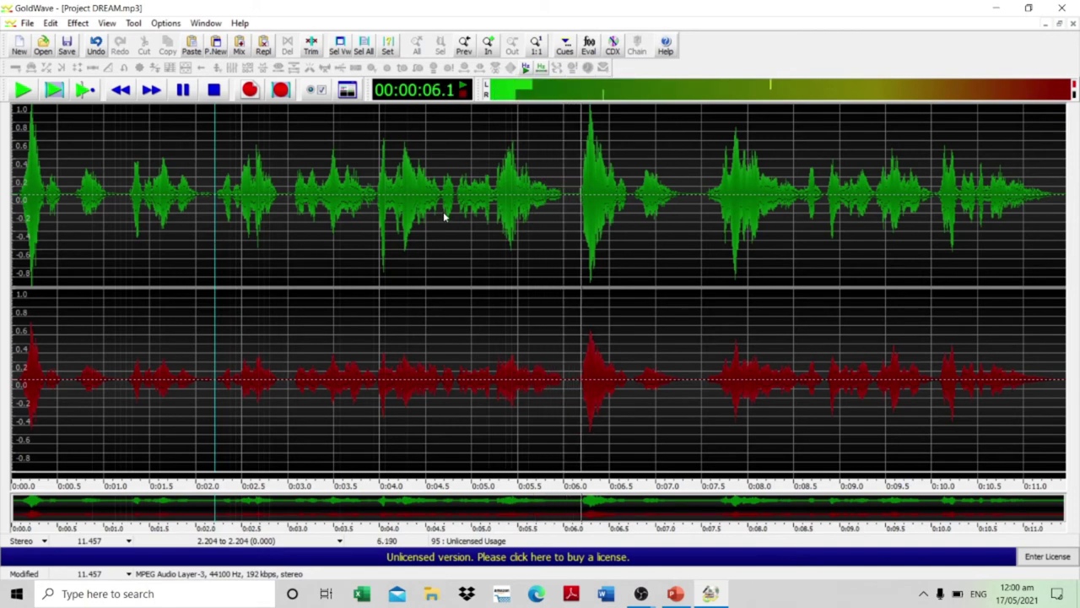
click(268, 222)
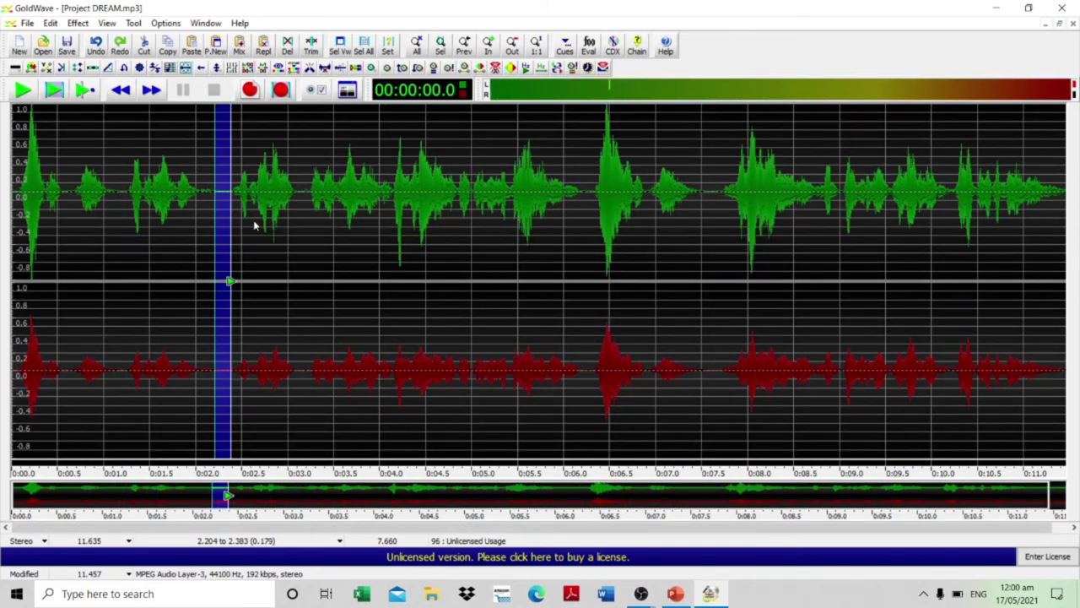
- Move the selection start to 2.224 seconds and cut the gap up to 2.383 seconds
drag(215, 220, 215, 219)
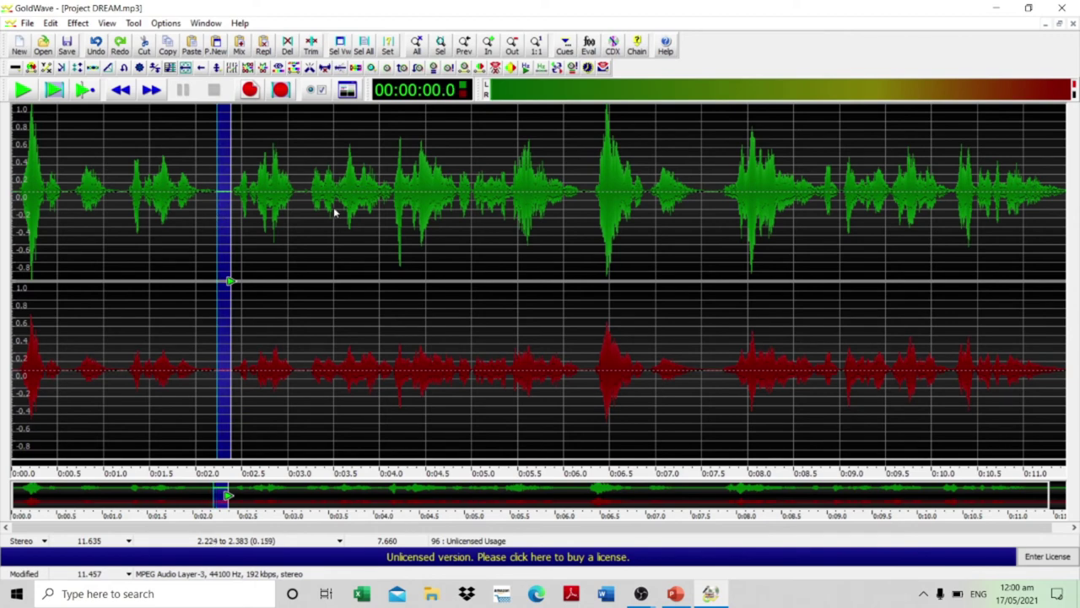
click(145, 45)
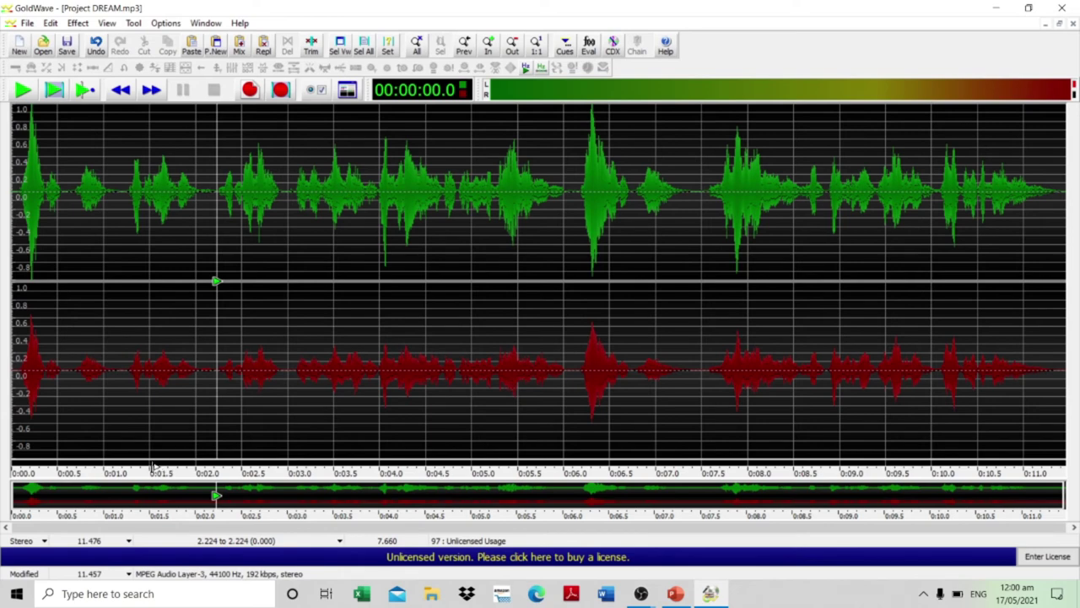
click(164, 412)
scroll(165, 412, up, 3)
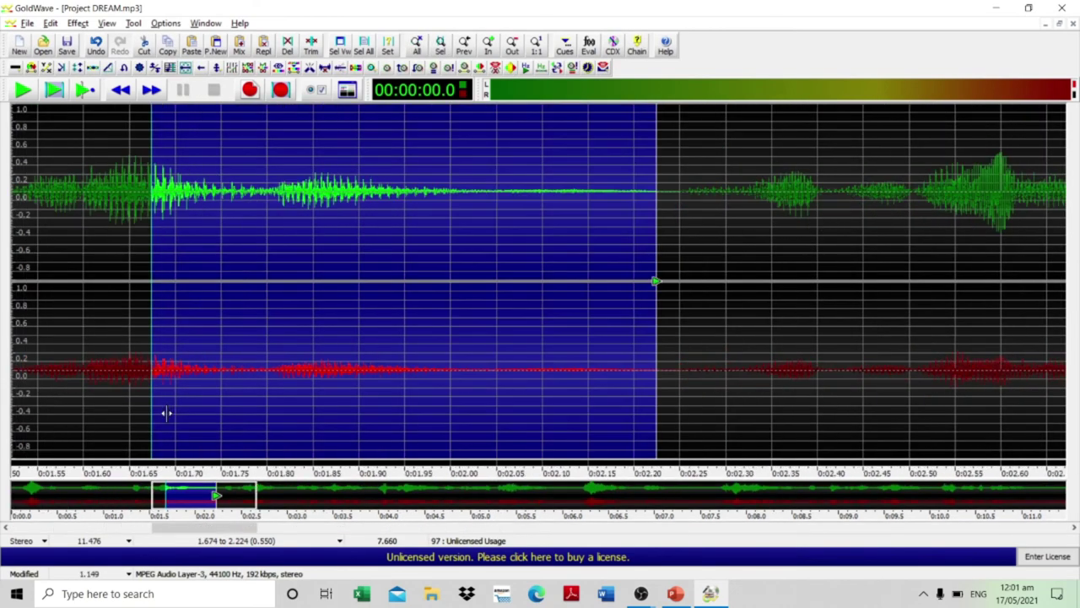
scroll(167, 413, down, 4)
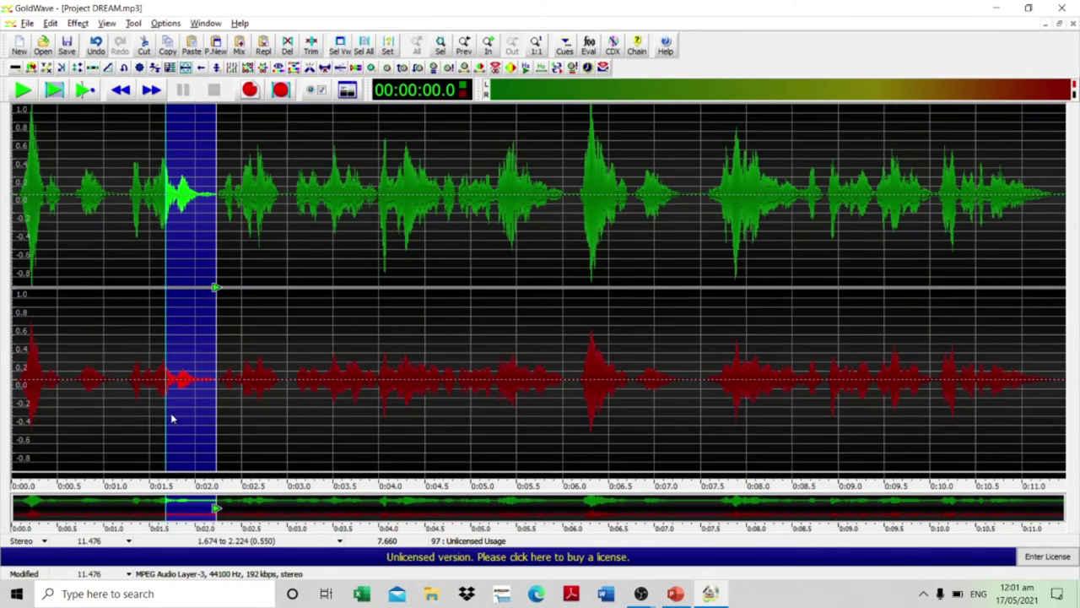
click(488, 52)
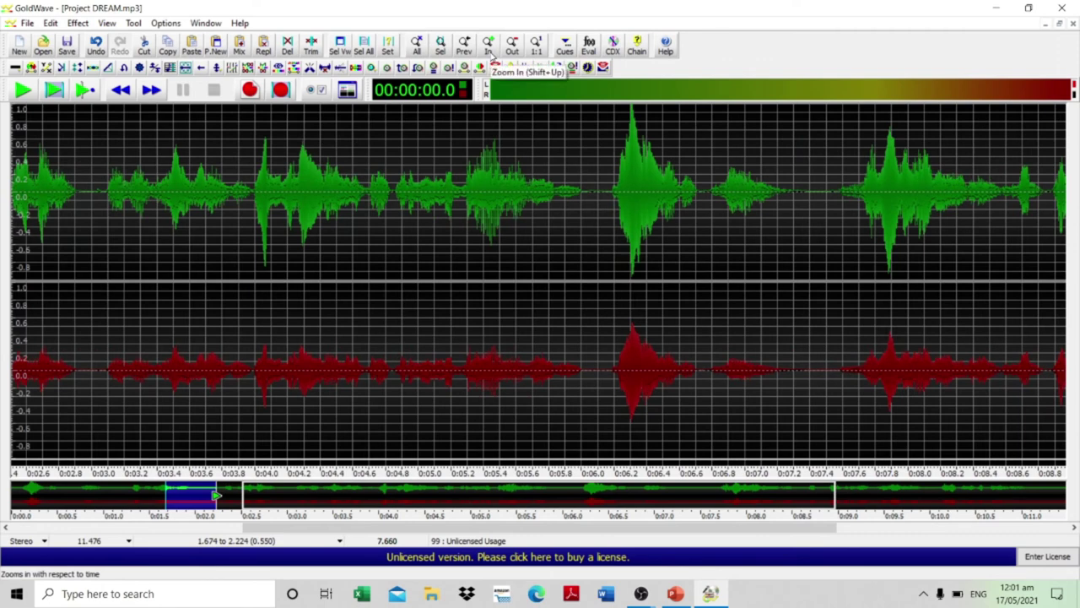
click(514, 52)
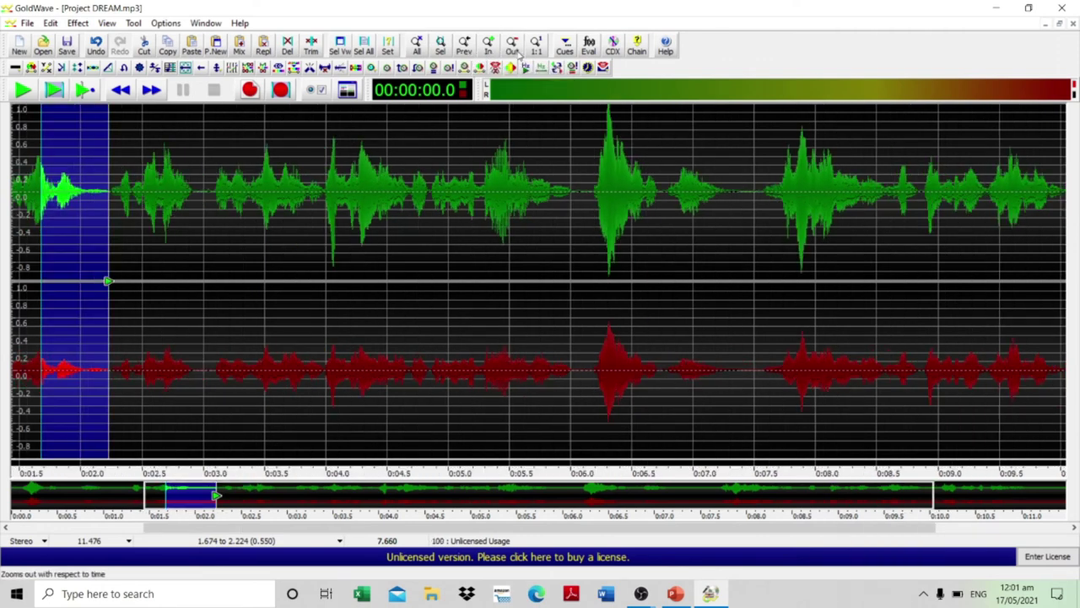
click(514, 52)
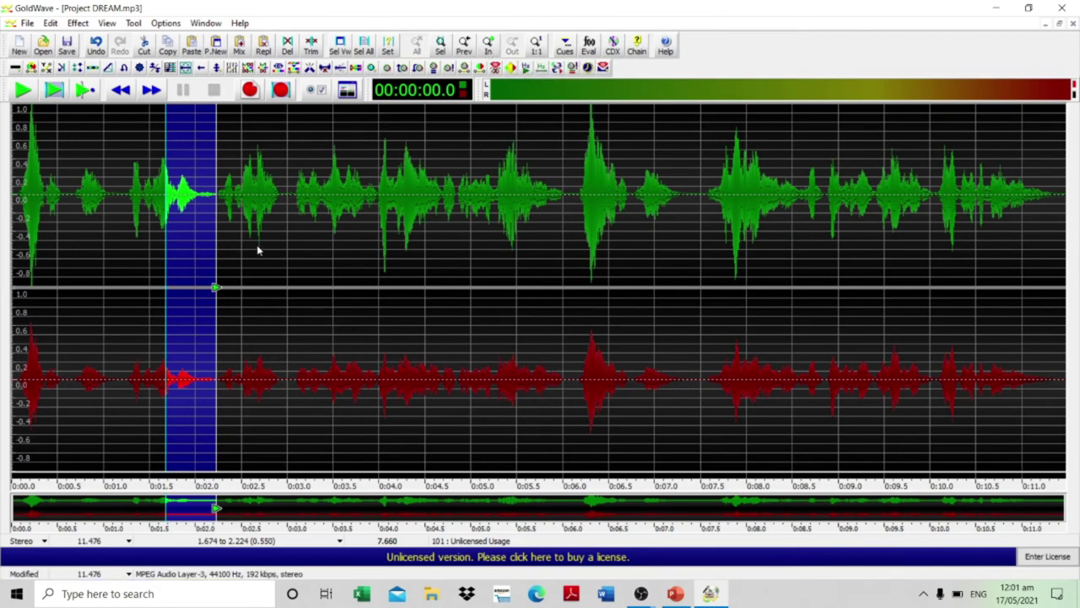
- Select the next gap from 2.932 to 3.116 seconds and play only that selection
key(space)
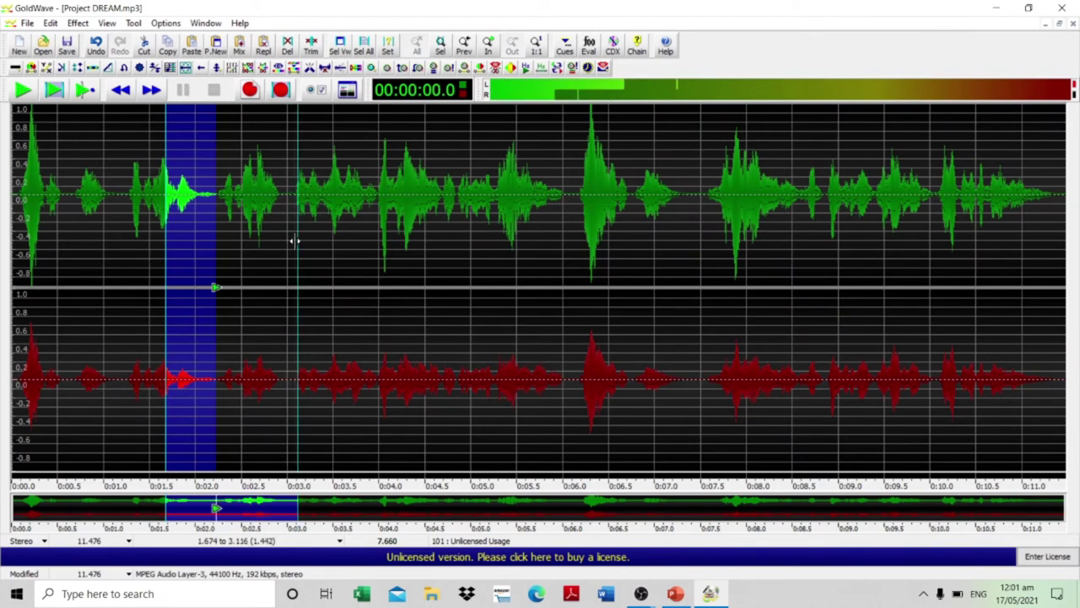
right_click(296, 240)
key(space)
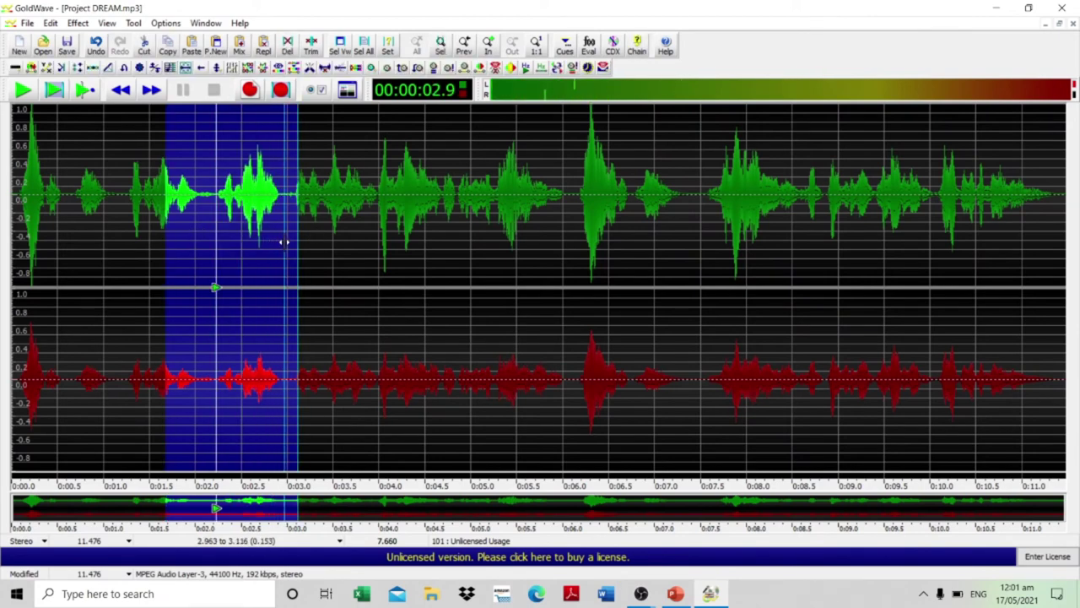
click(281, 242)
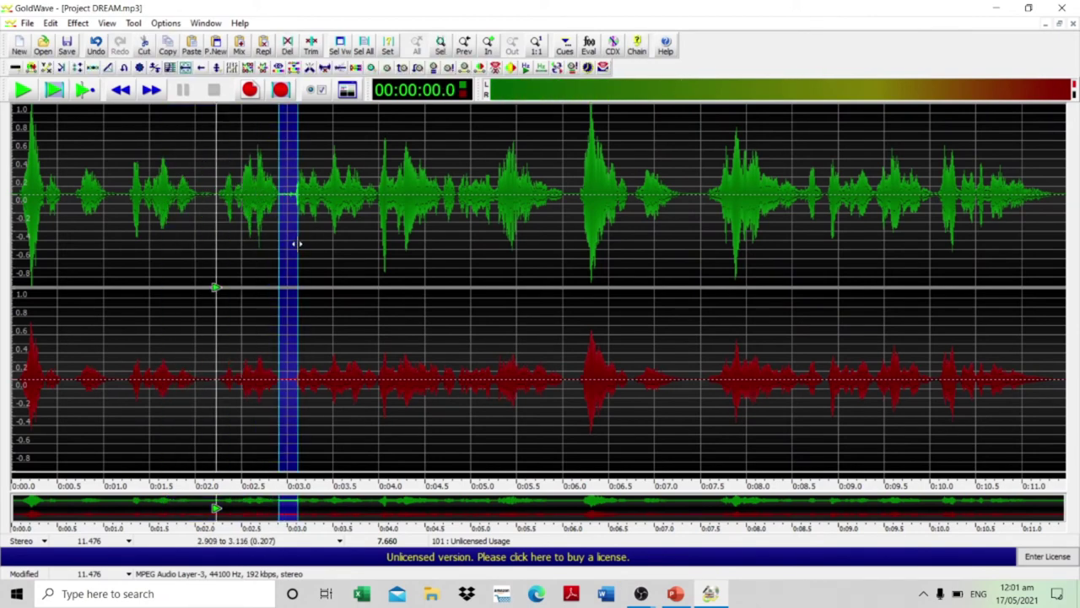
click(57, 92)
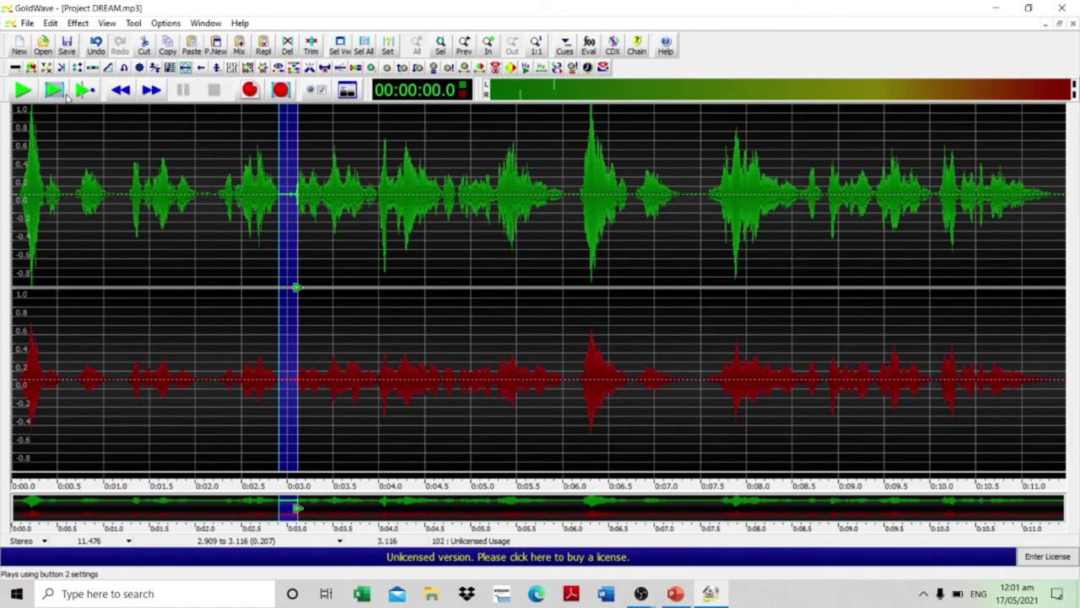
click(281, 235)
click(54, 91)
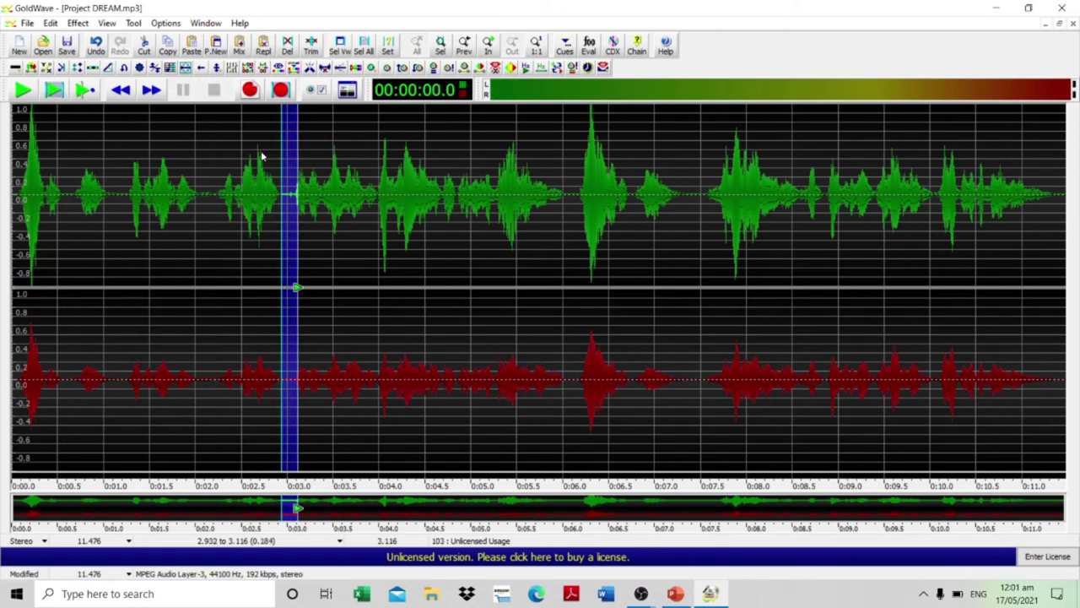
- Shorten the gap selection to end at 3.016 seconds and play it several times
drag(298, 211, 289, 224)
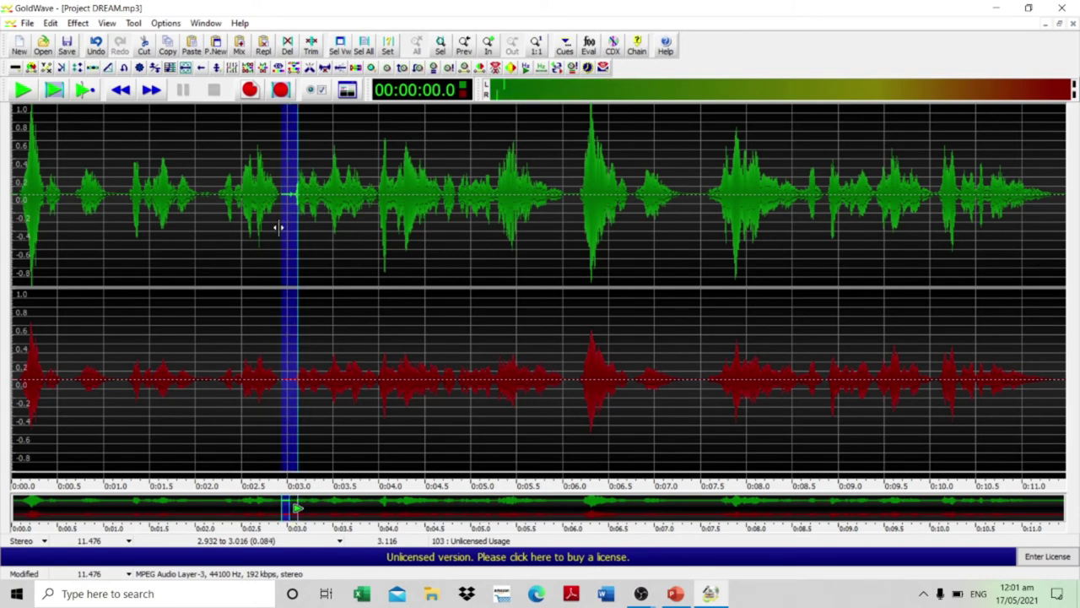
click(54, 90)
click(54, 91)
click(61, 92)
click(60, 91)
click(61, 91)
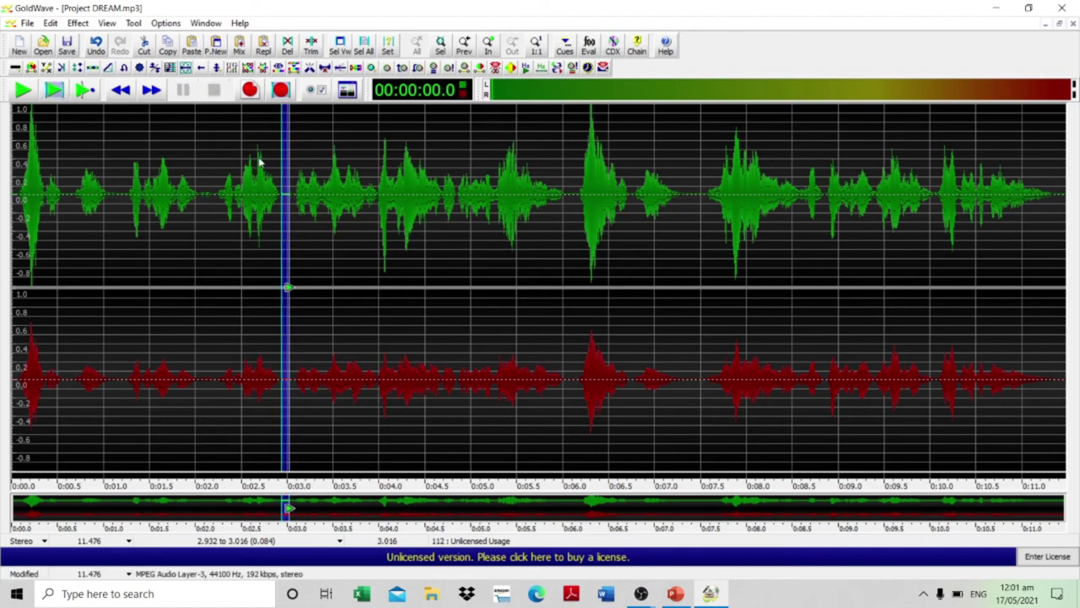
- Set the end of the gap selection to 3.011 seconds, play it, and cut it out
scroll(308, 219, up, 2)
drag(265, 221, 297, 218)
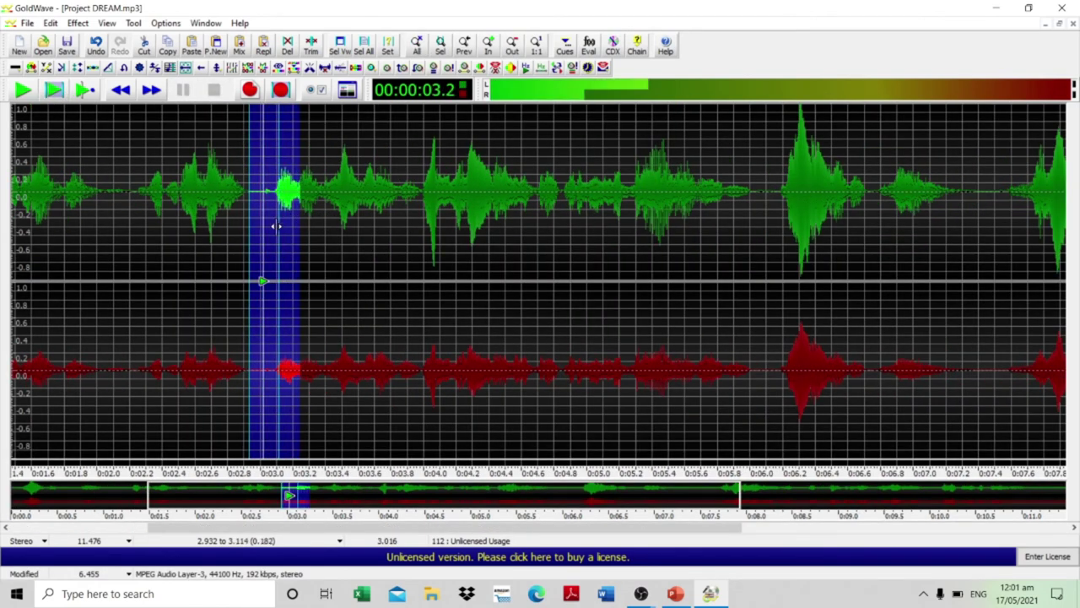
right_click(262, 234)
click(56, 91)
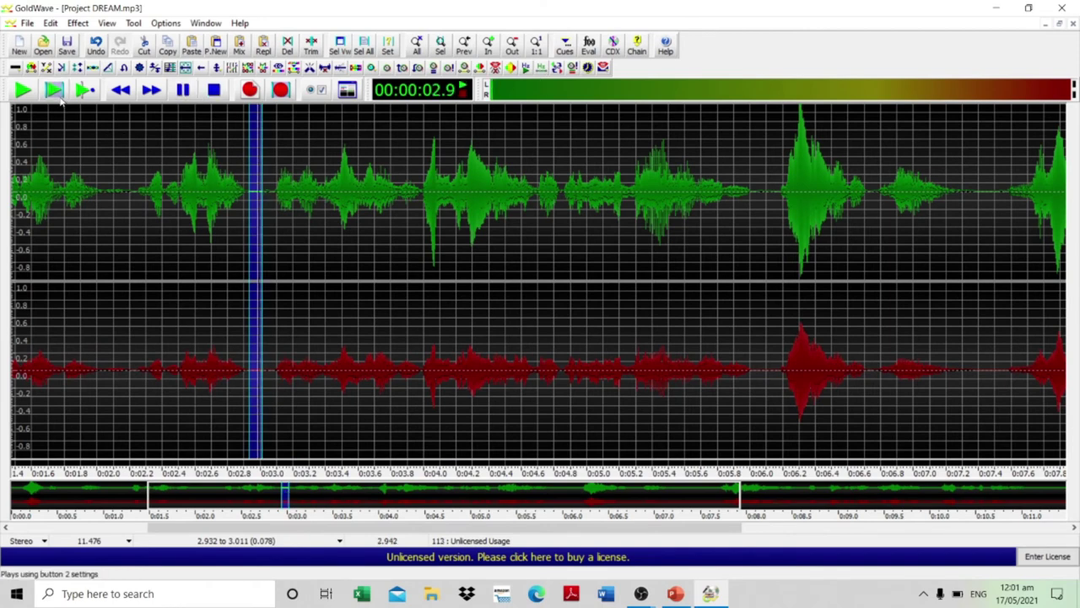
click(145, 52)
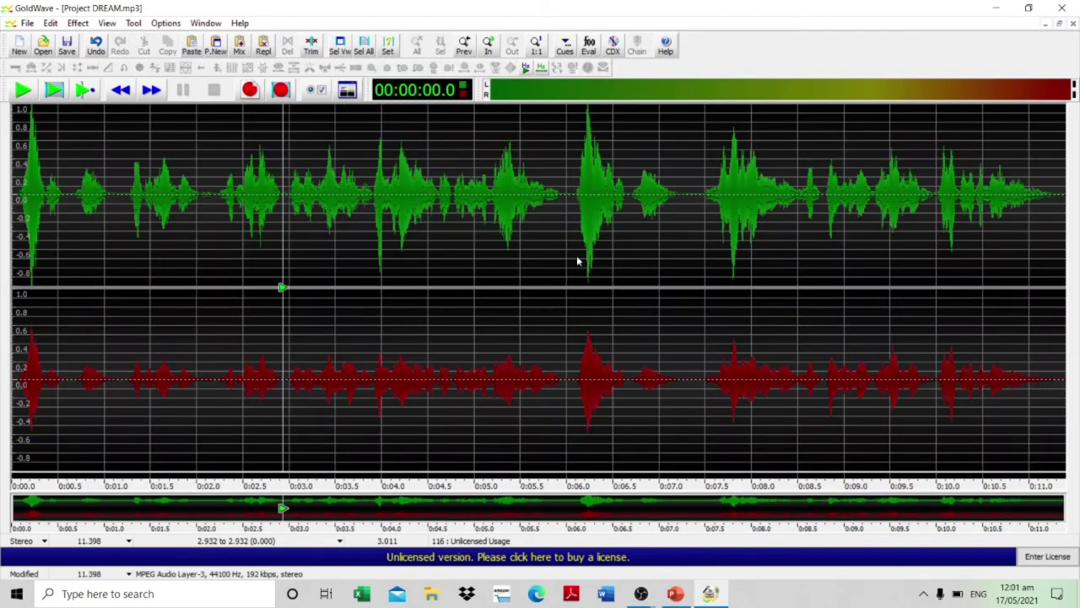
- Play the track and select all of it from 0.000 to 11.398 seconds
click(22, 91)
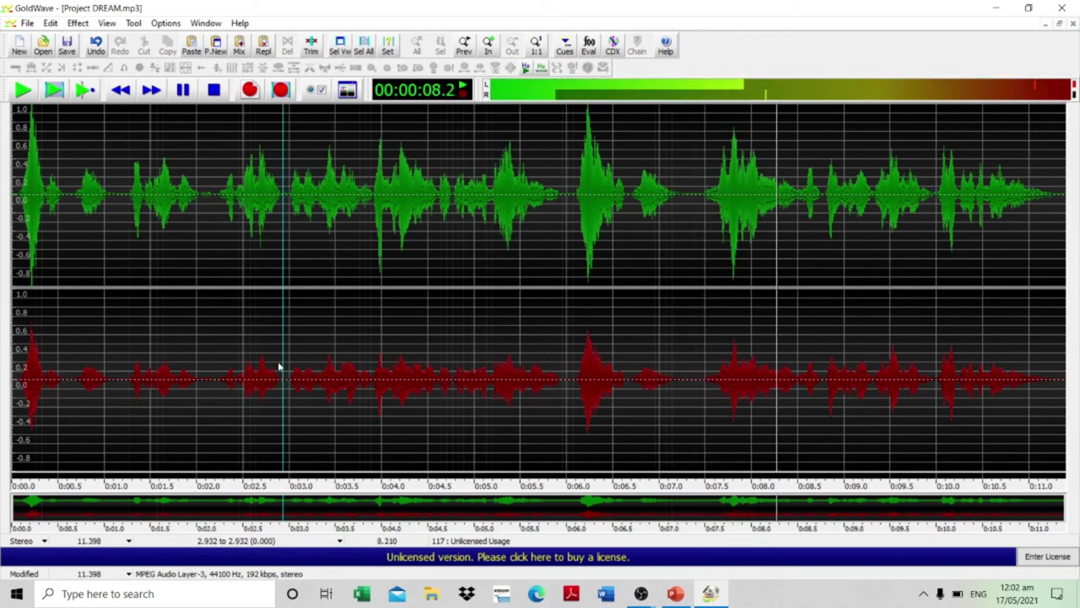
drag(279, 345, 3, 221)
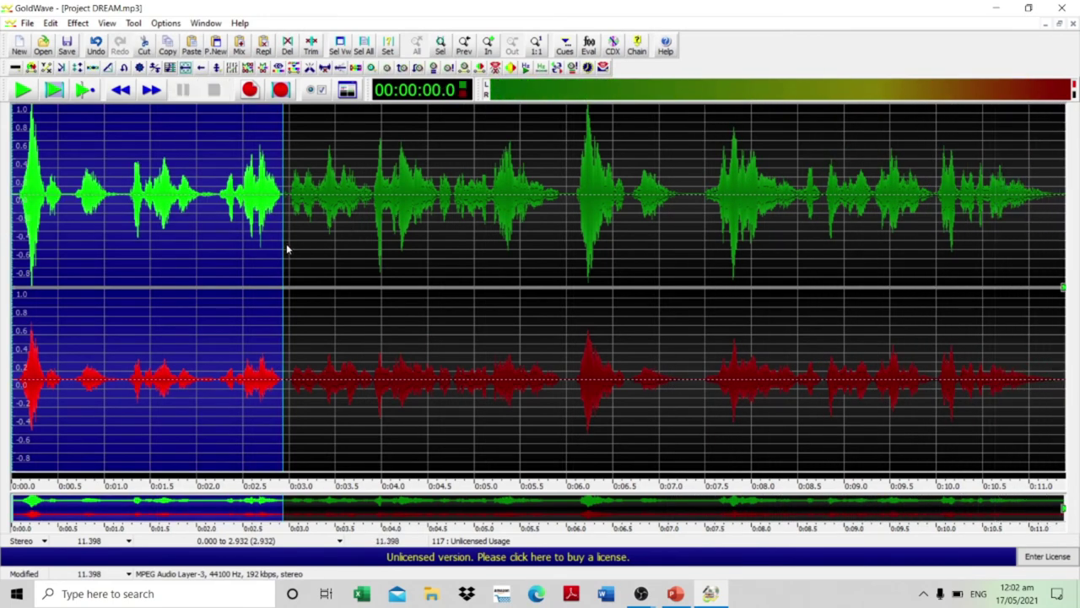
mouse_move(282, 258)
mouse_down()
mouse_move(574, 289)
mouse_move(1060, 311)
mouse_up()
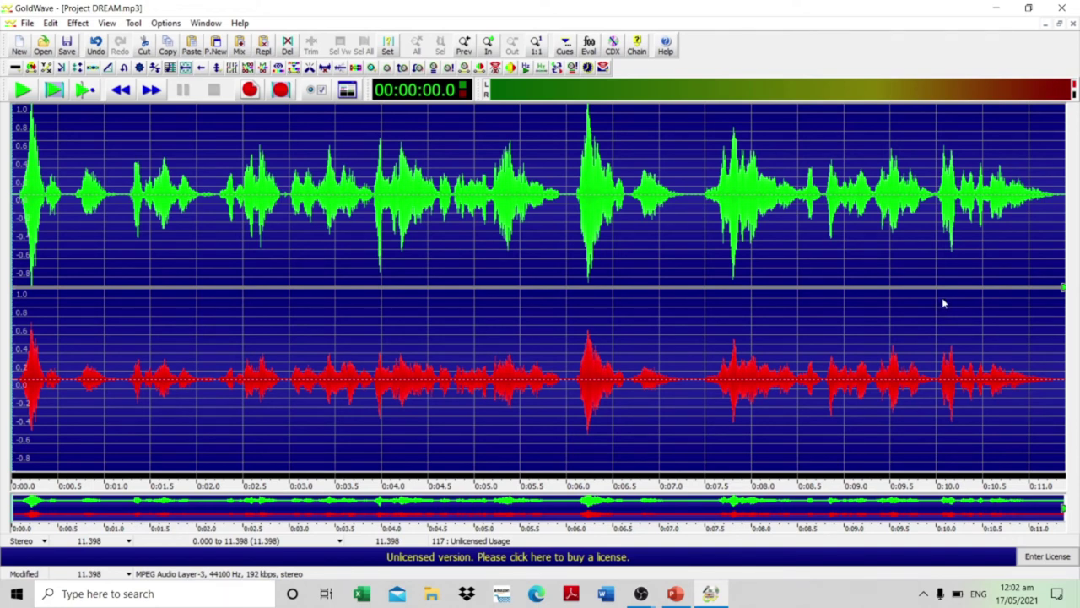
click(28, 23)
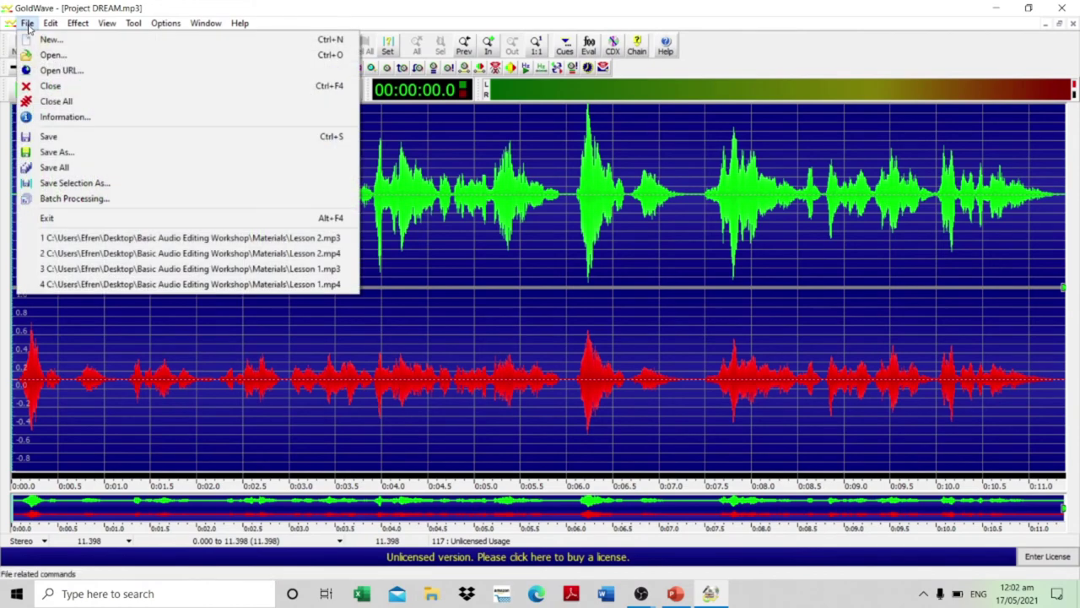
click(93, 153)
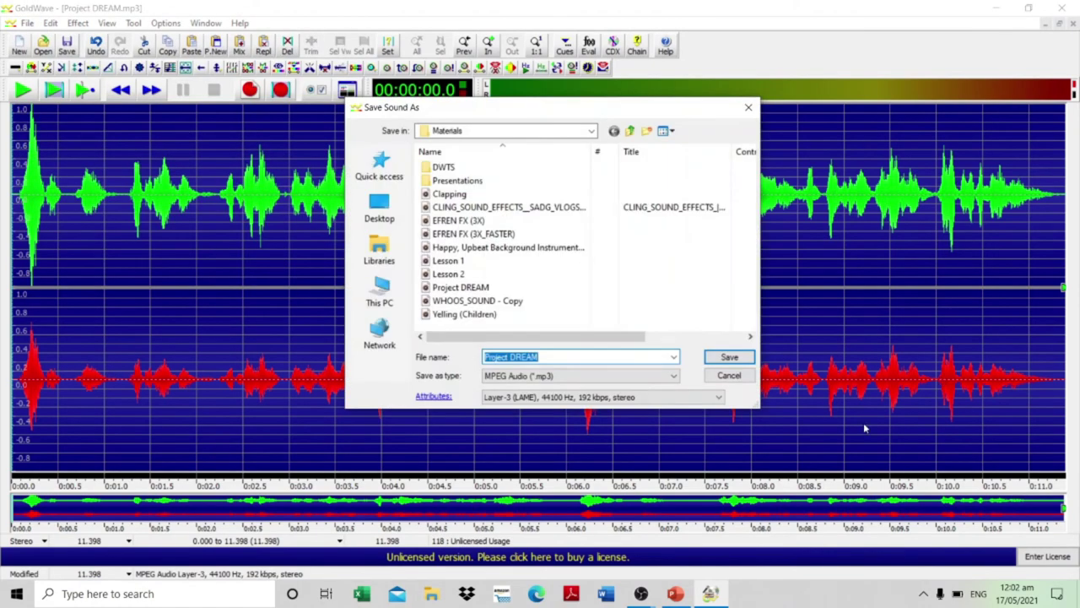
click(601, 357)
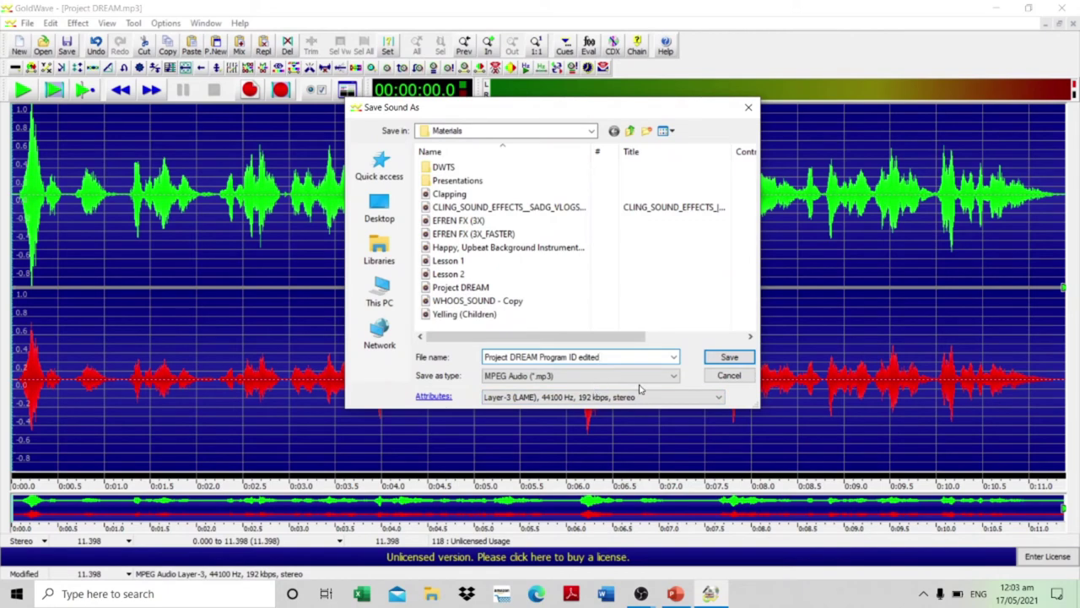
click(675, 376)
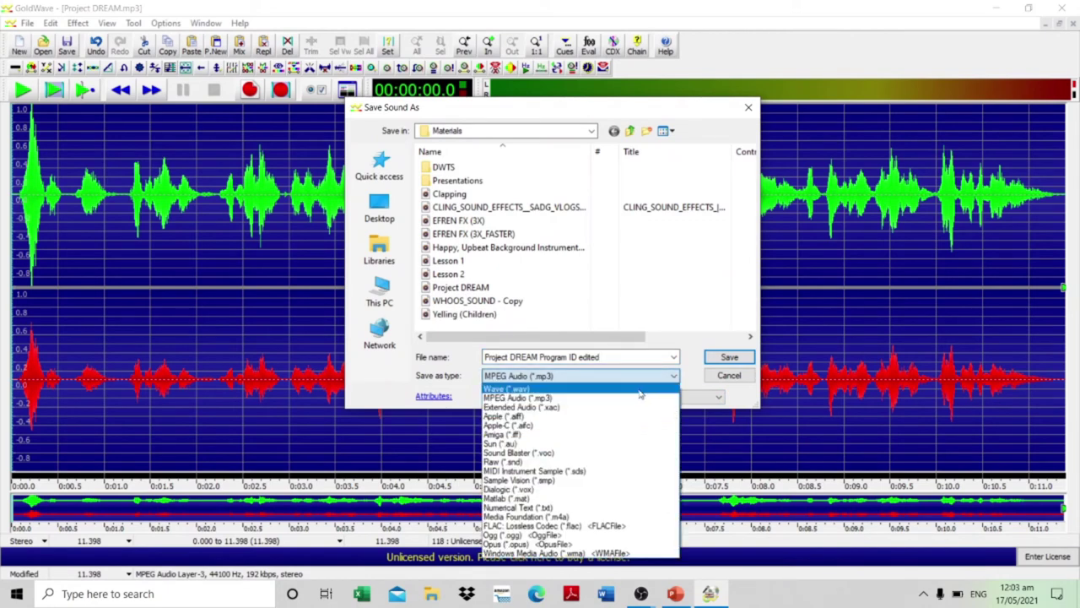
click(677, 381)
click(677, 382)
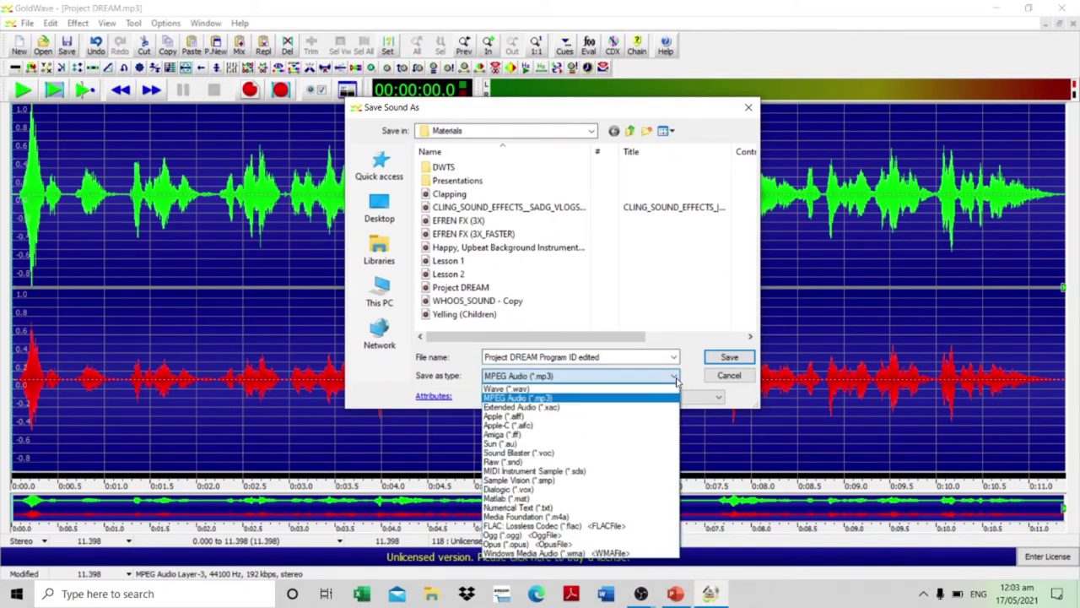
click(572, 397)
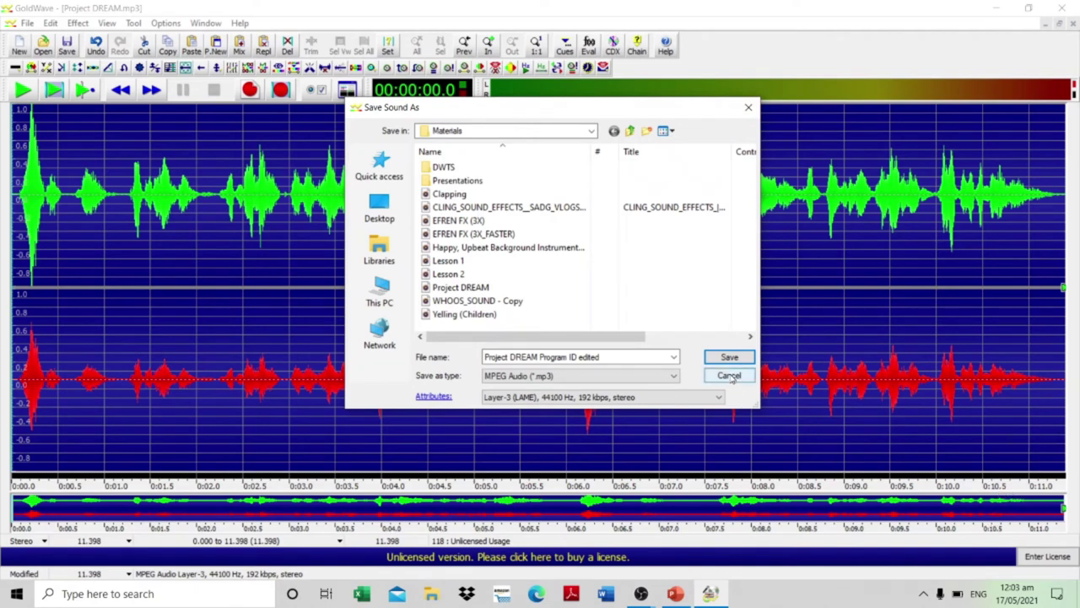
click(749, 109)
- Play the whole edited track
click(162, 284)
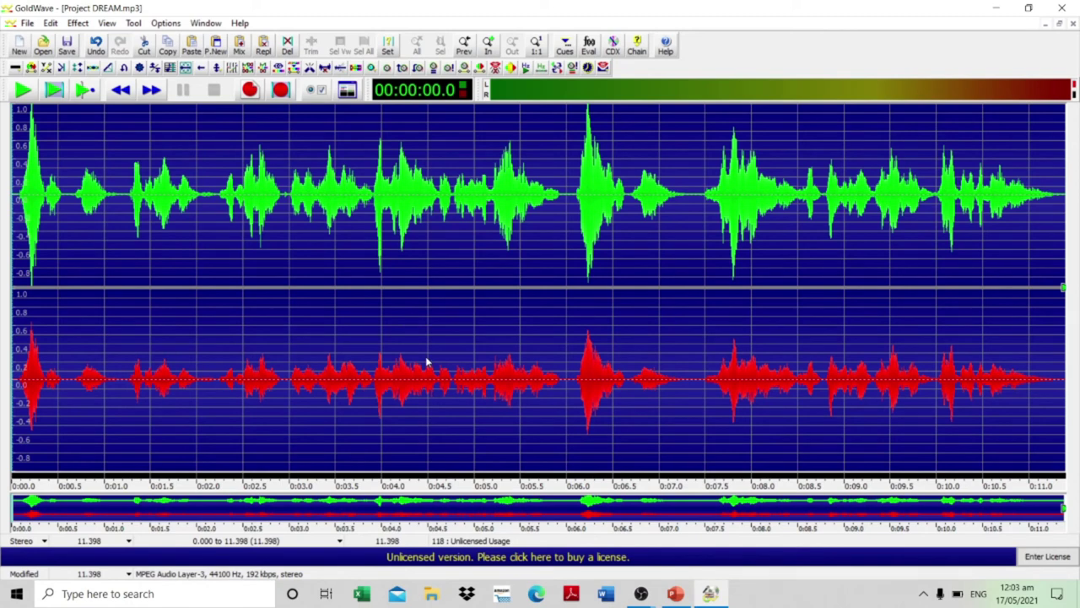
drag(340, 374, 3, 312)
click(87, 217)
click(24, 93)
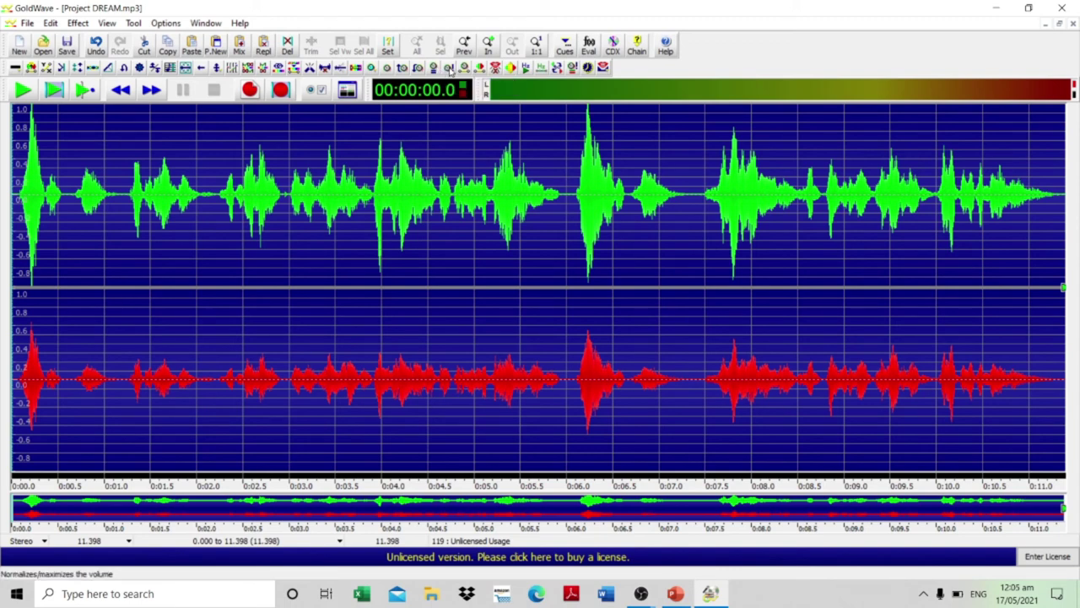
- Maximize the track's volume with a maximum of 5 dB and play the result
click(449, 68)
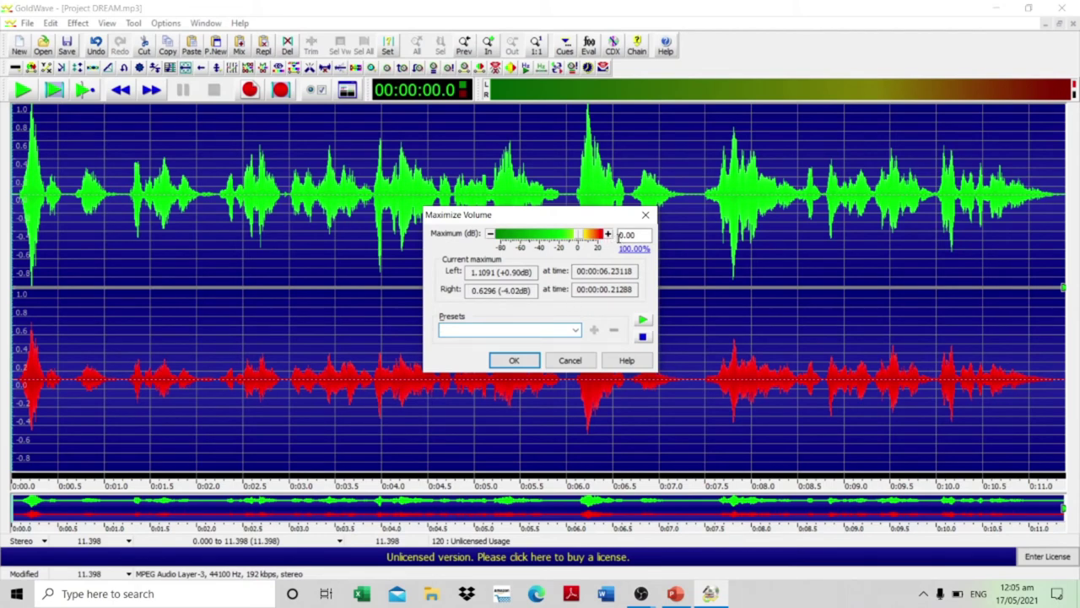
text(5)
key(Return)
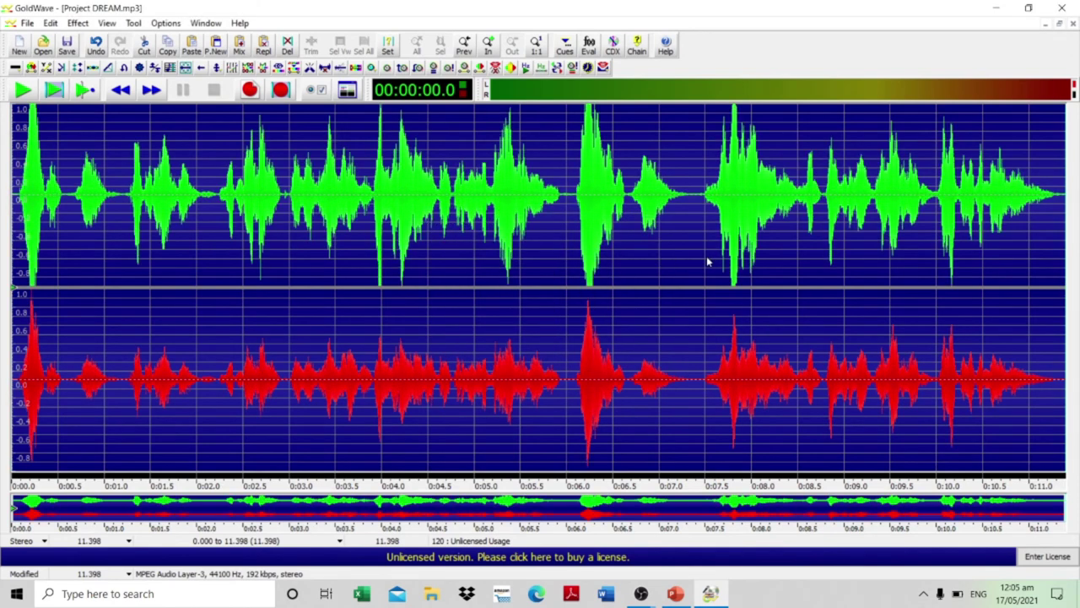
click(23, 91)
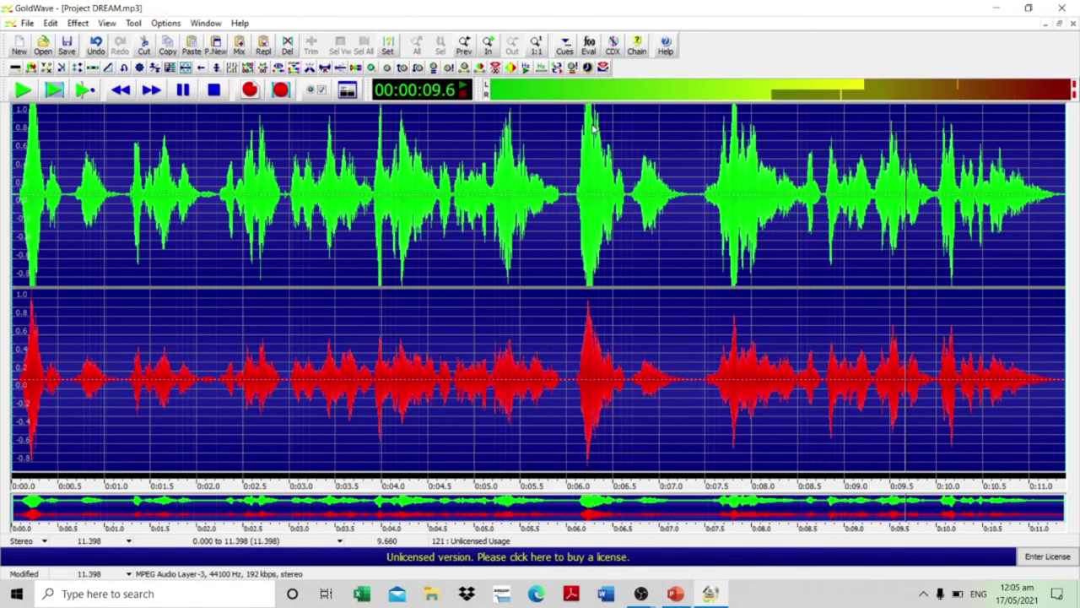
- Try to save the sound as an MPEG Audio (*.mp3) file named Project DREAM pgm id edited in the Materials folder
click(29, 24)
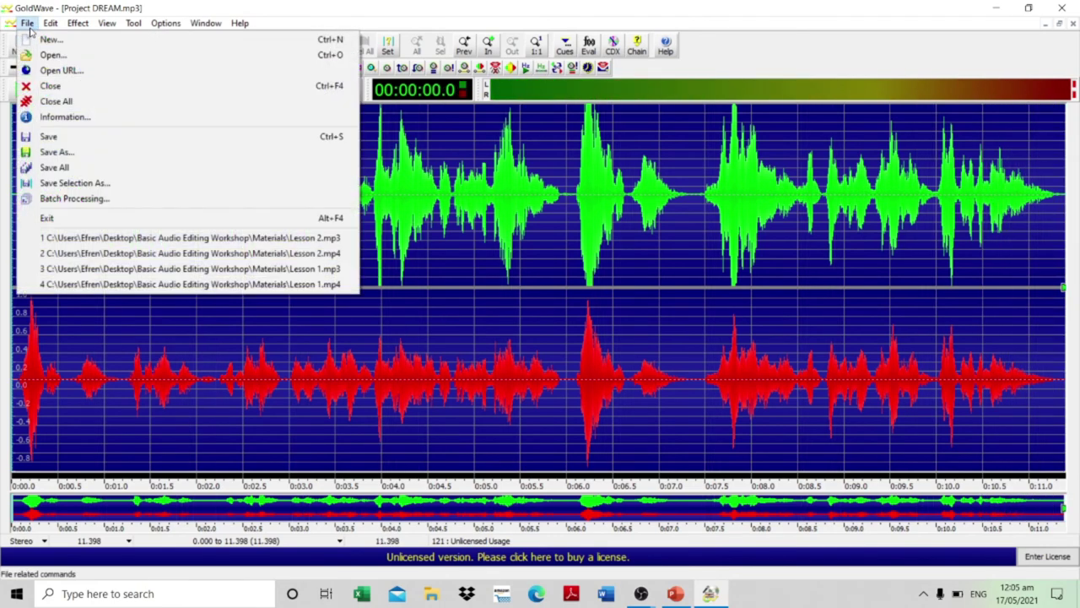
click(29, 27)
click(22, 25)
click(54, 152)
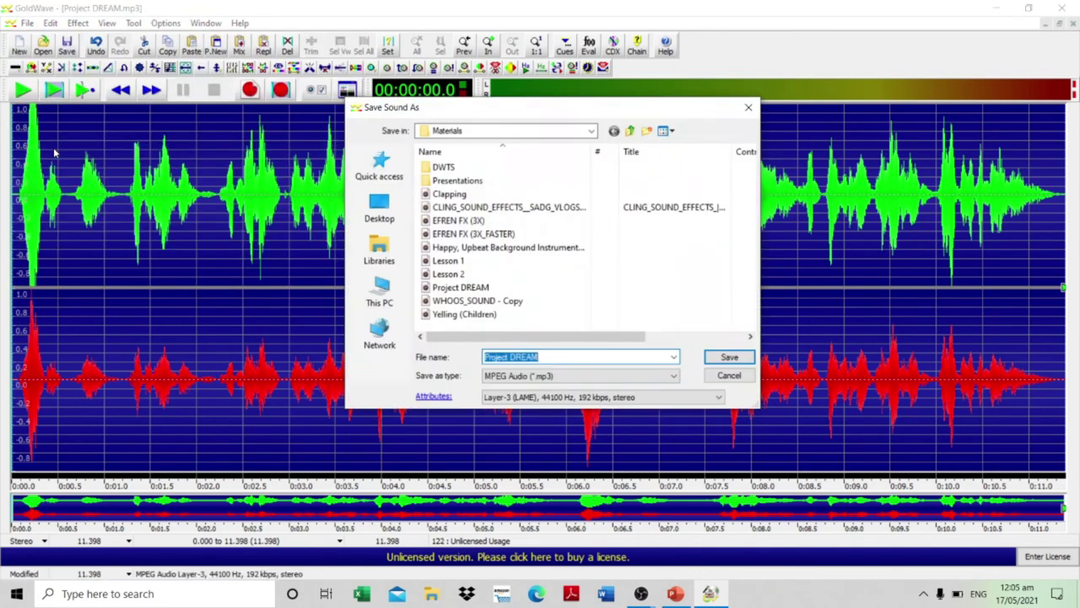
click(579, 356)
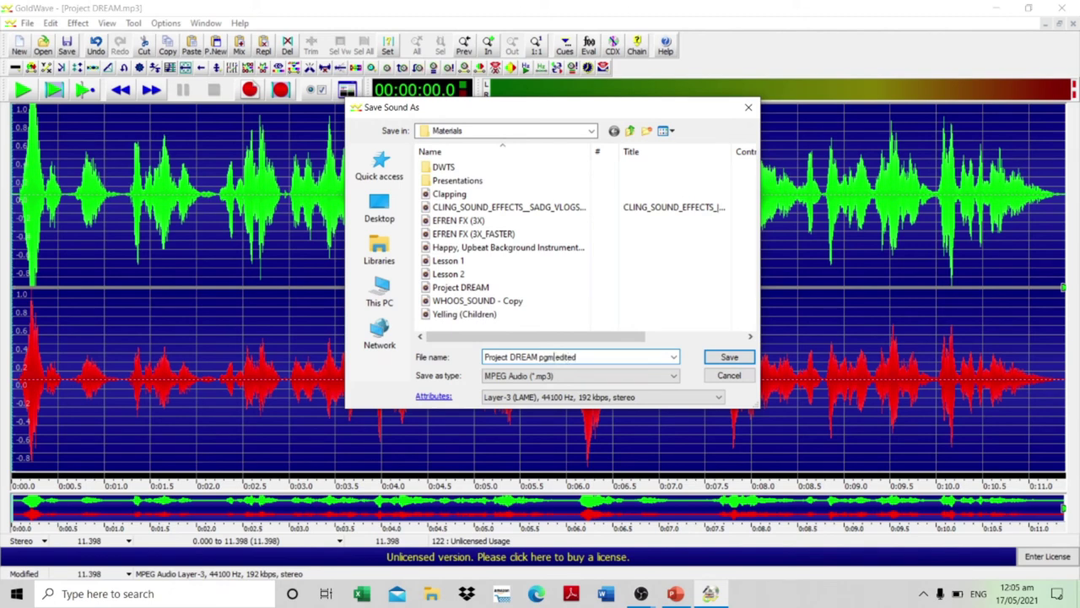
text(id)
click(641, 376)
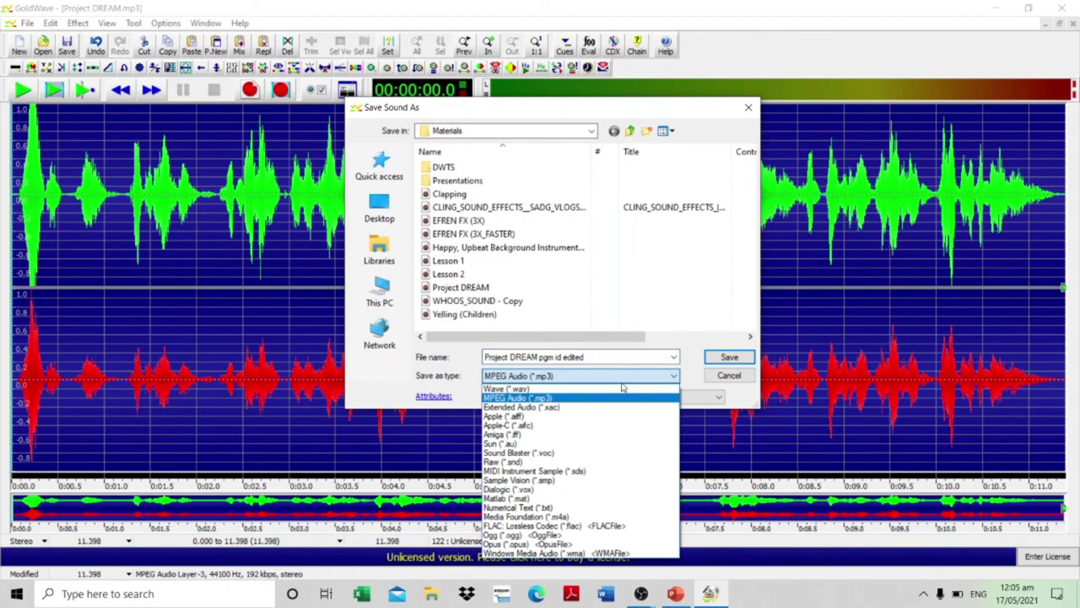
click(549, 400)
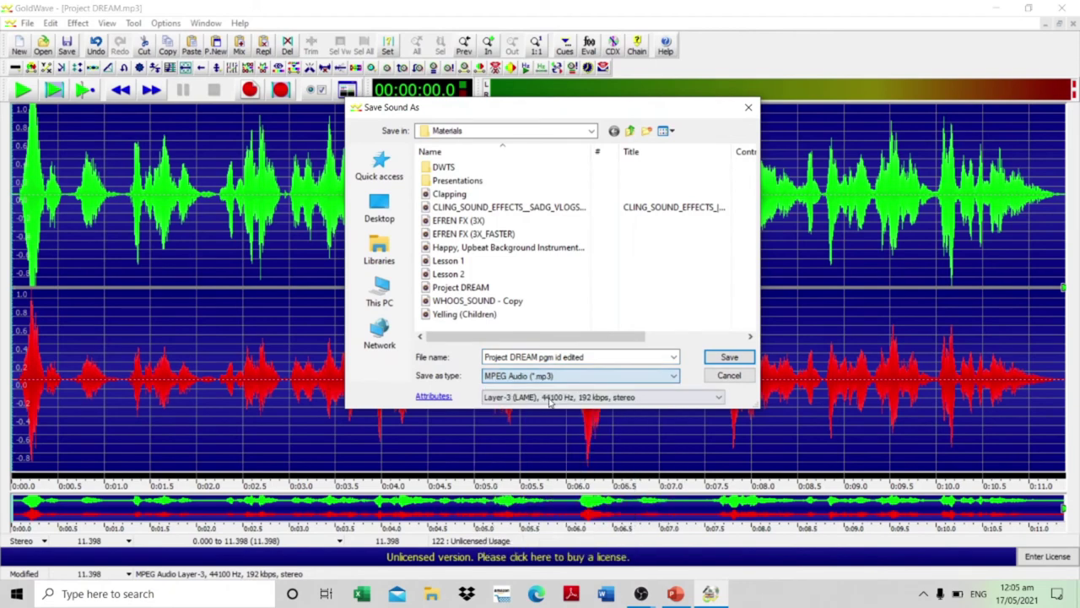
click(730, 357)
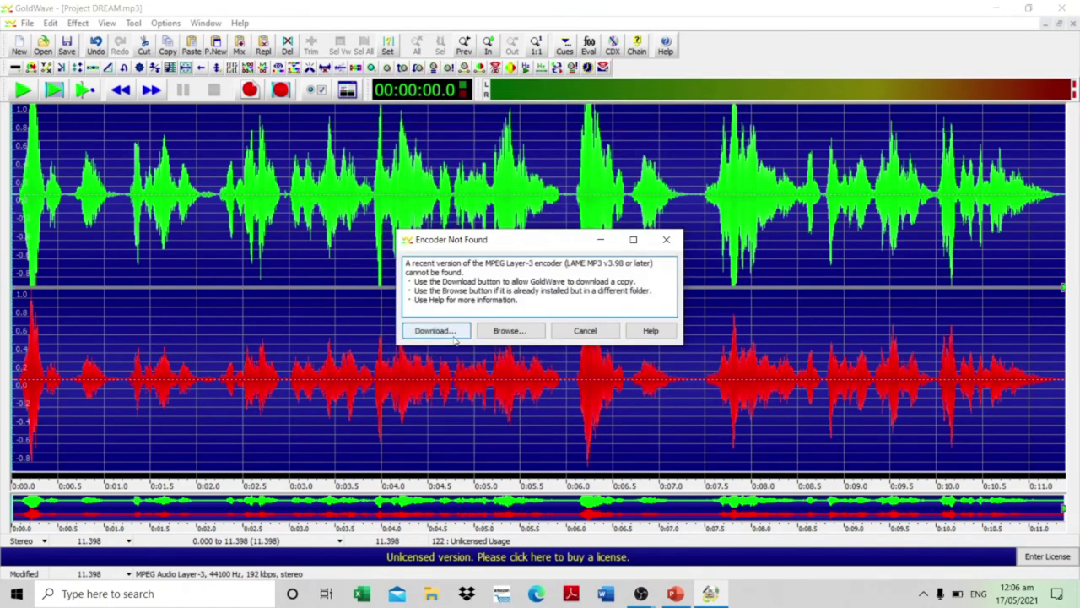
- Try to download the MP3 encoder, then cancel the download and abandon saving under the new name
click(449, 331)
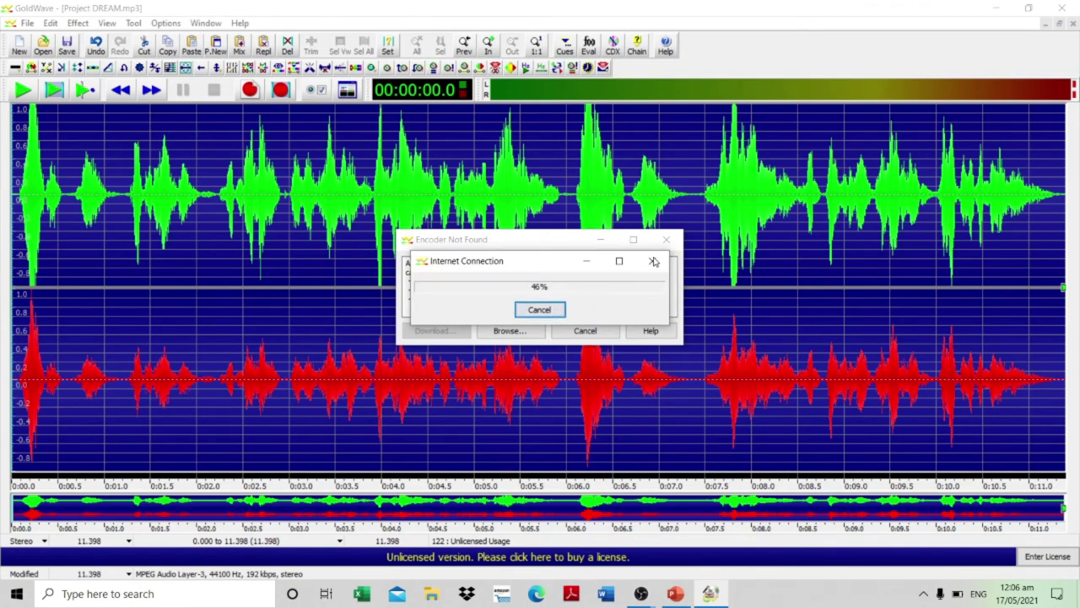
click(555, 311)
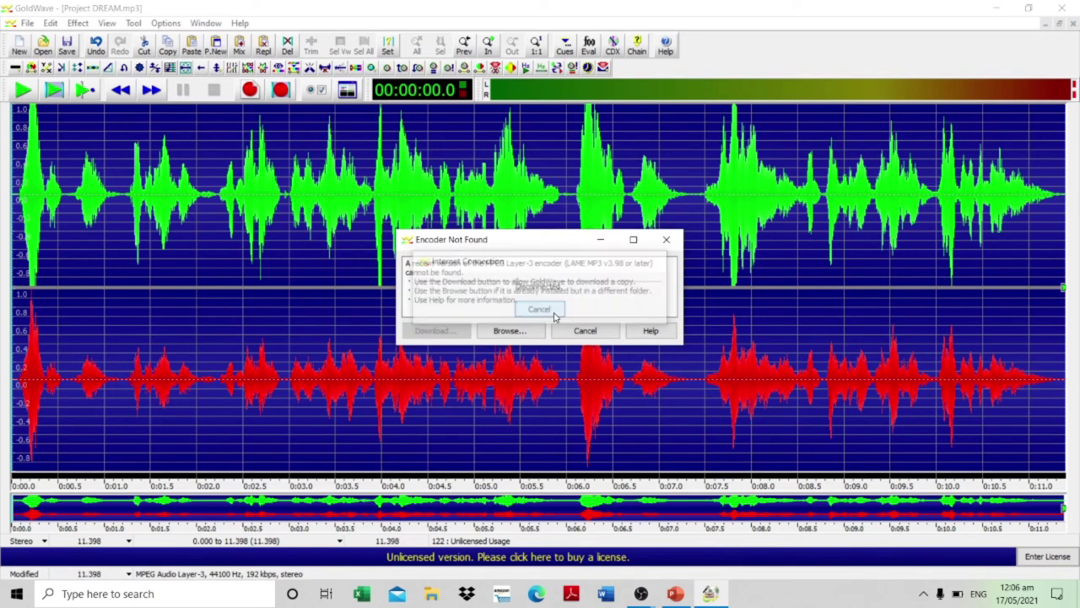
click(539, 316)
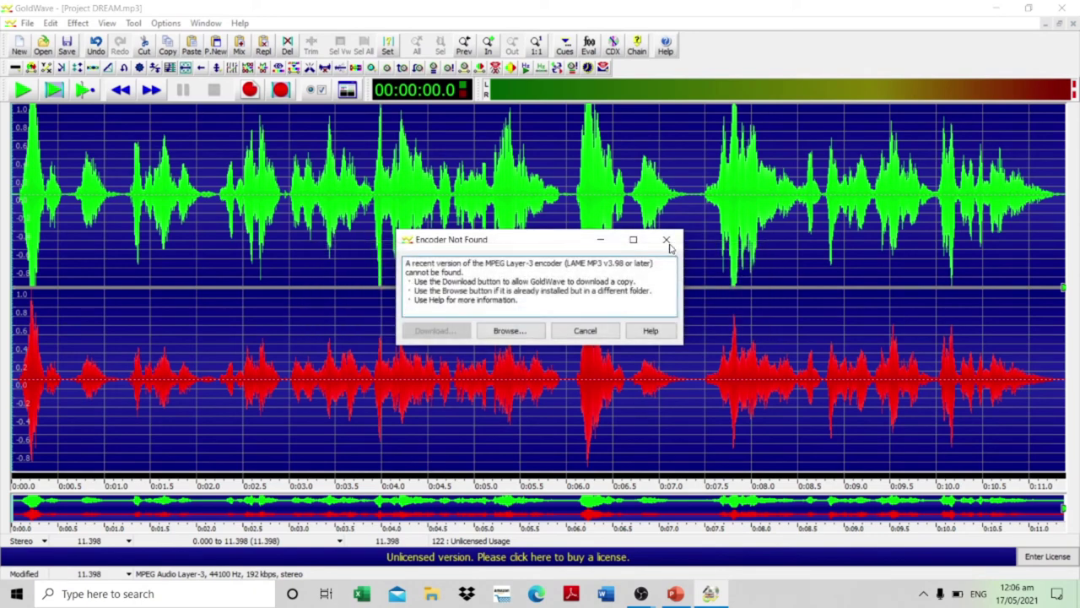
click(667, 242)
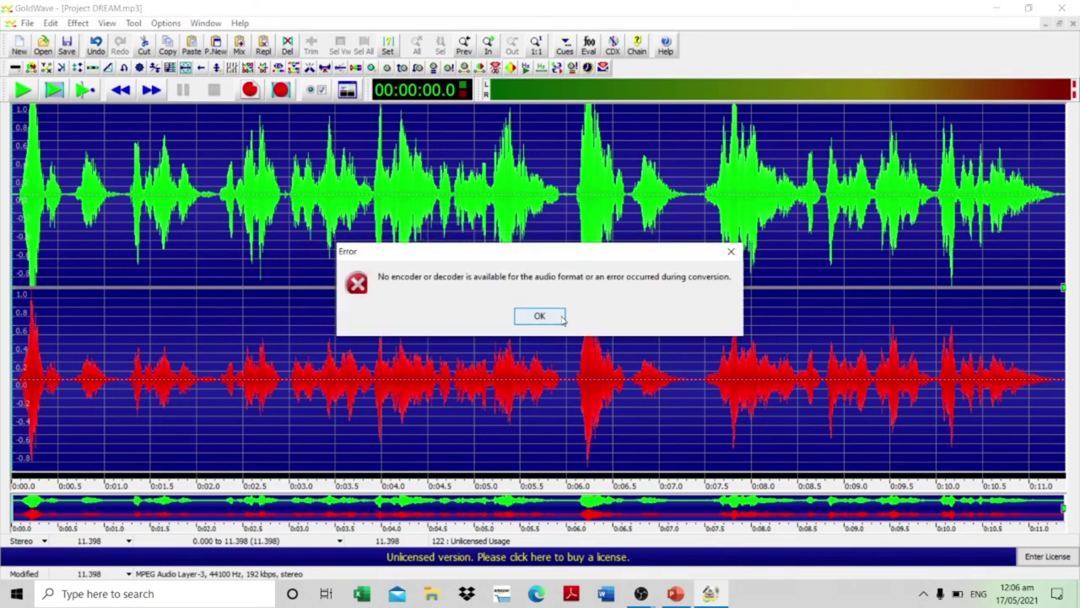
key(Return)
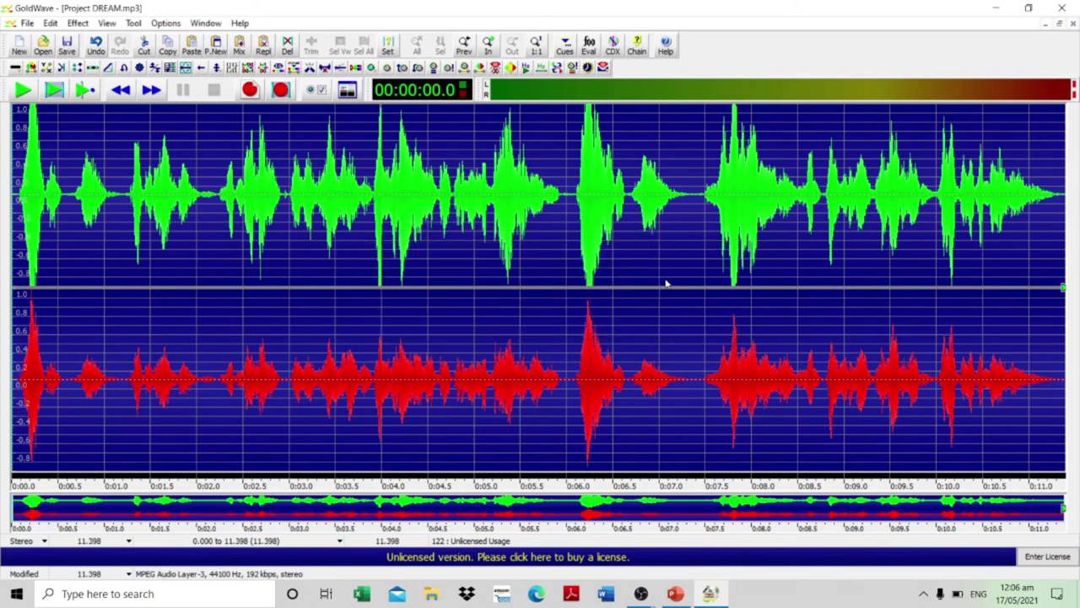
- Save the edited audio over the existing Project DREAM file and close GoldWave
click(29, 23)
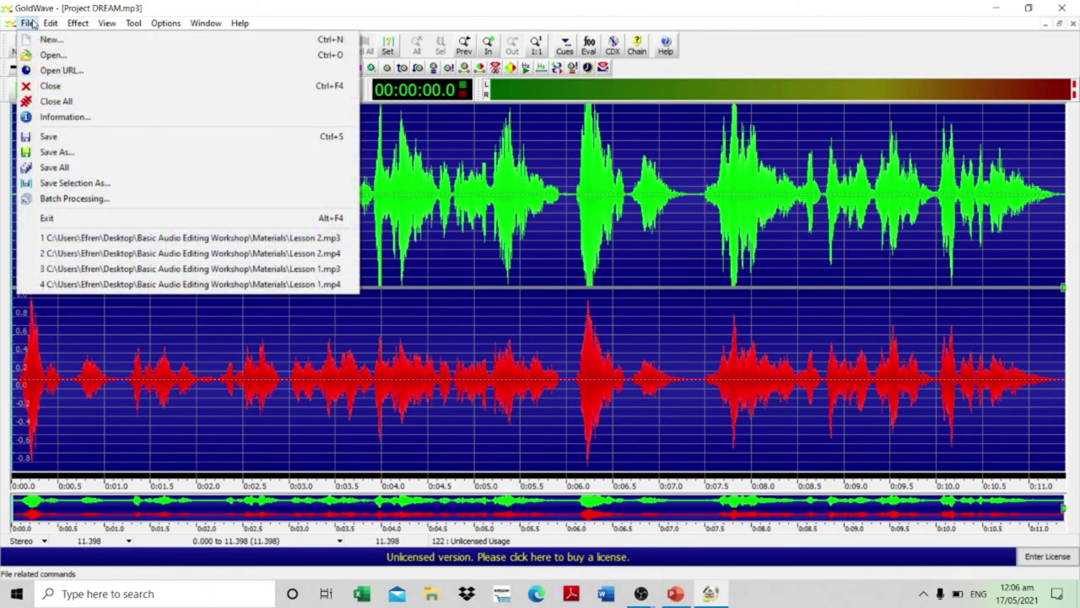
click(76, 142)
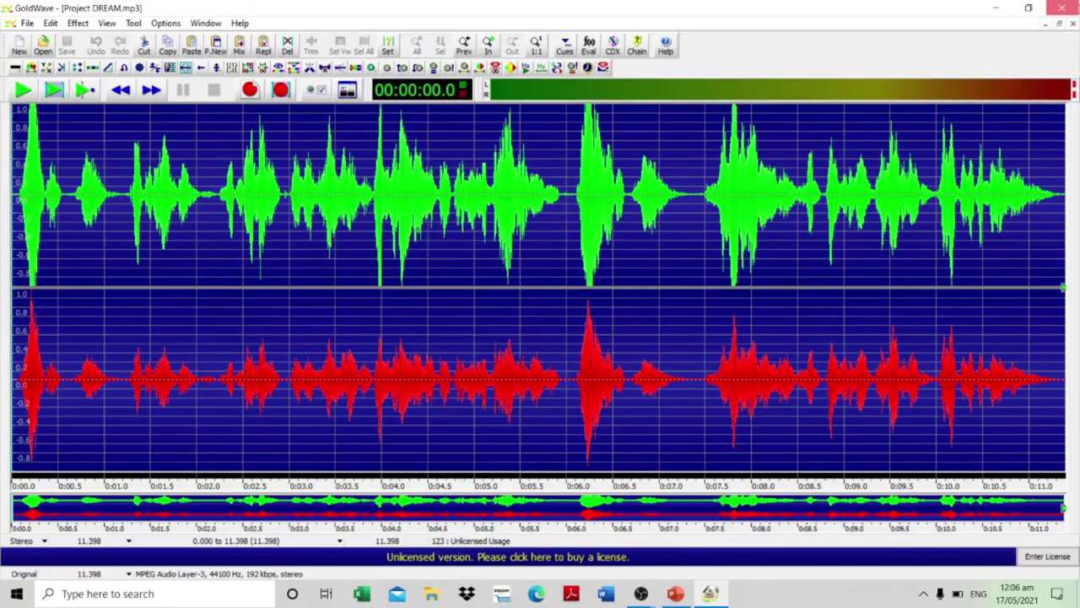
click(1062, 8)
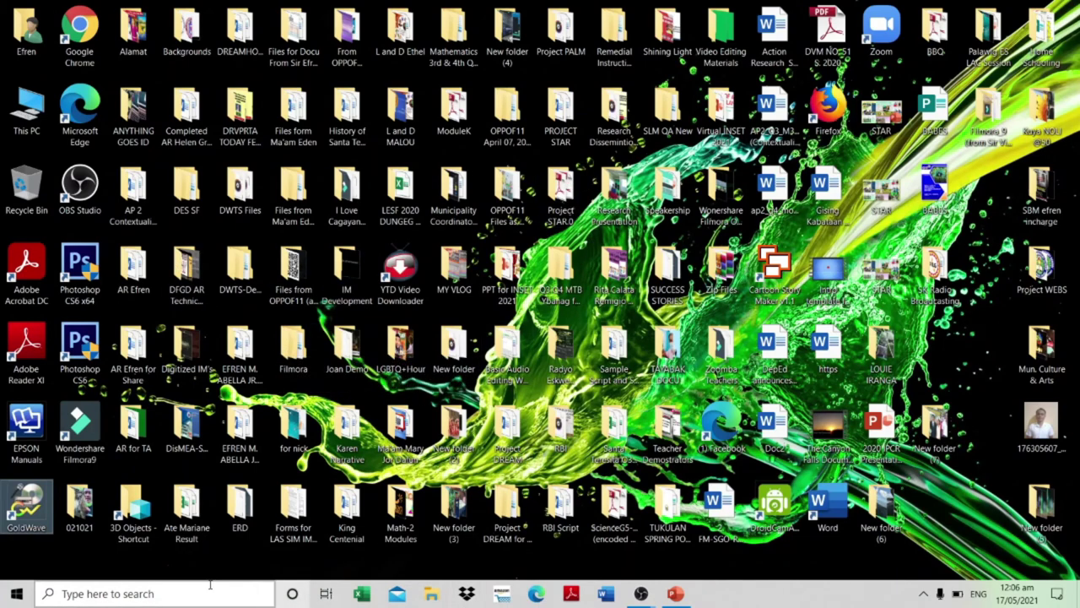
- In File Explorer, open the Materials folder inside Basic Audio Editing Workshop on the Desktop
double_click(27, 105)
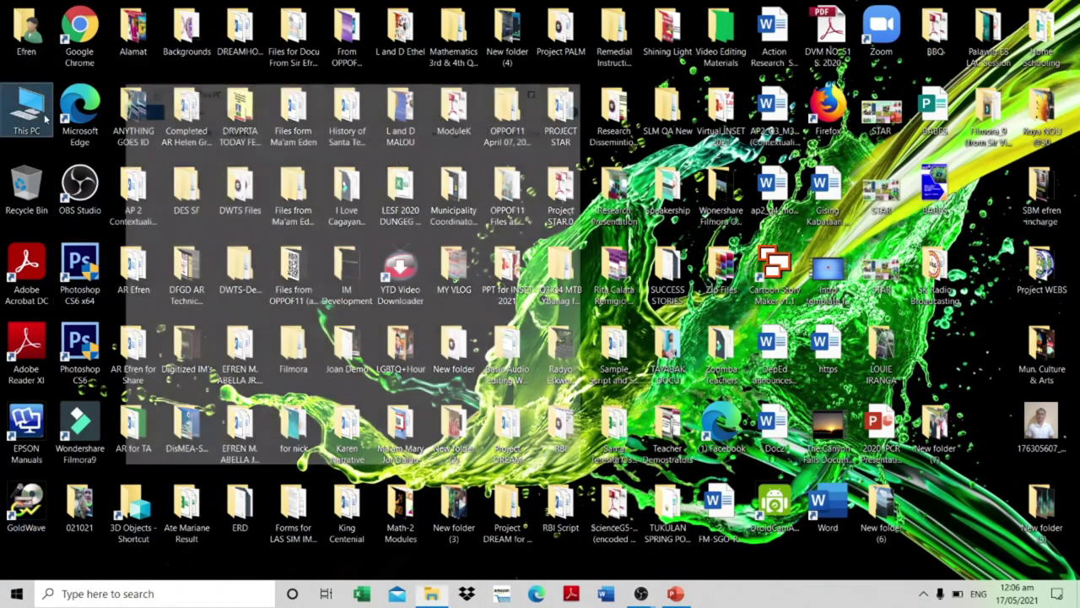
click(173, 332)
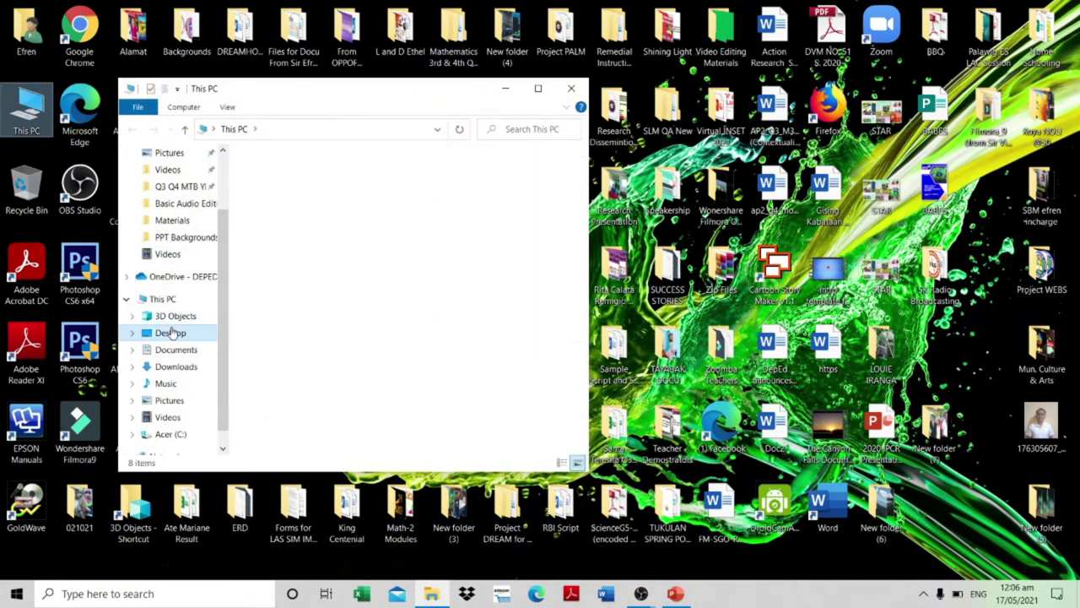
scroll(447, 348, down, 1)
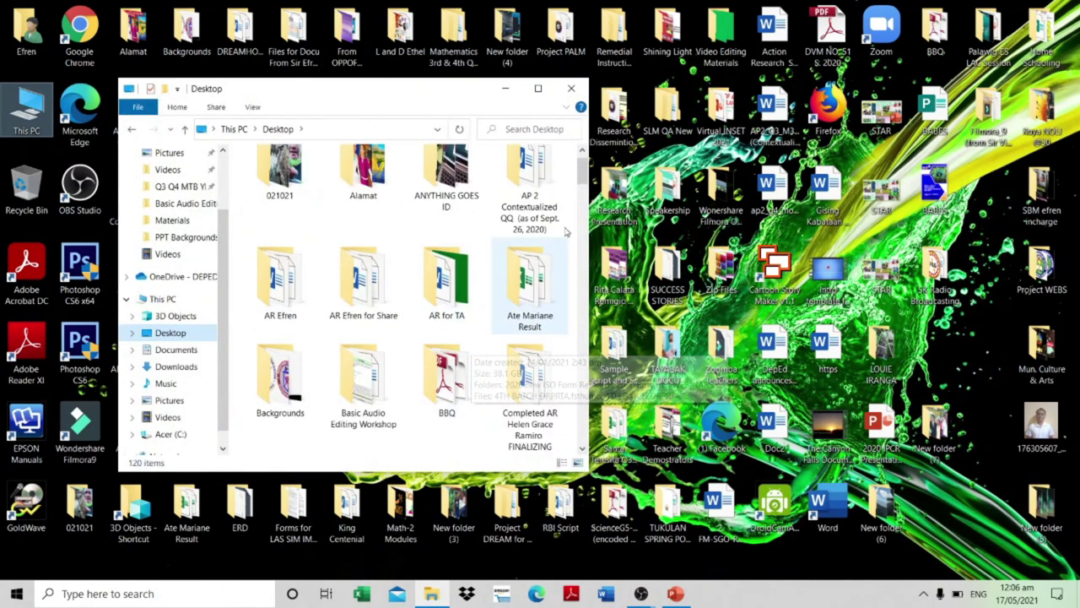
click(384, 397)
double_click(382, 397)
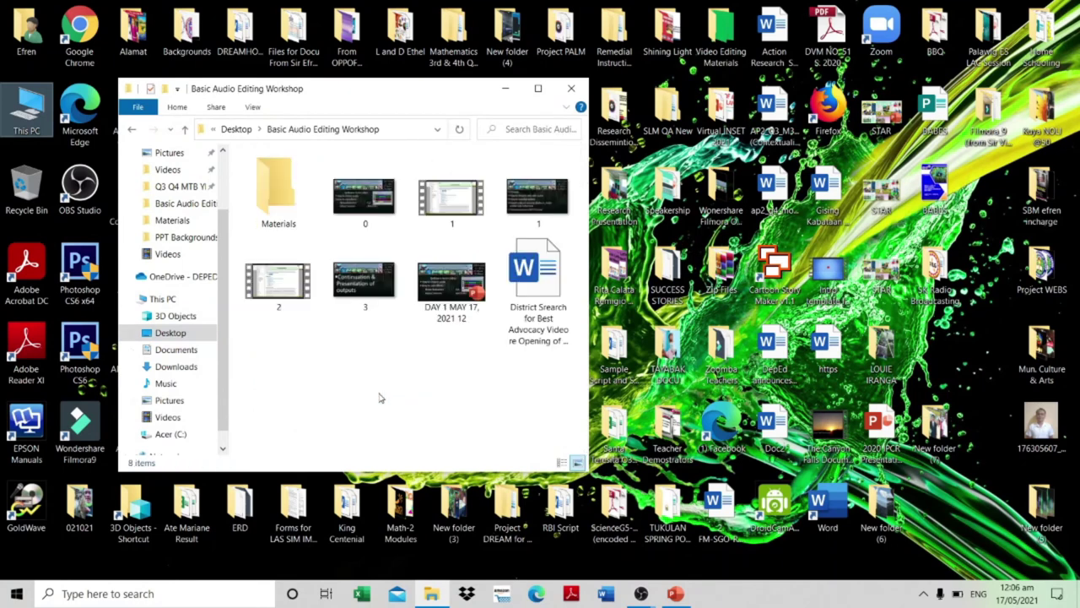
double_click(298, 216)
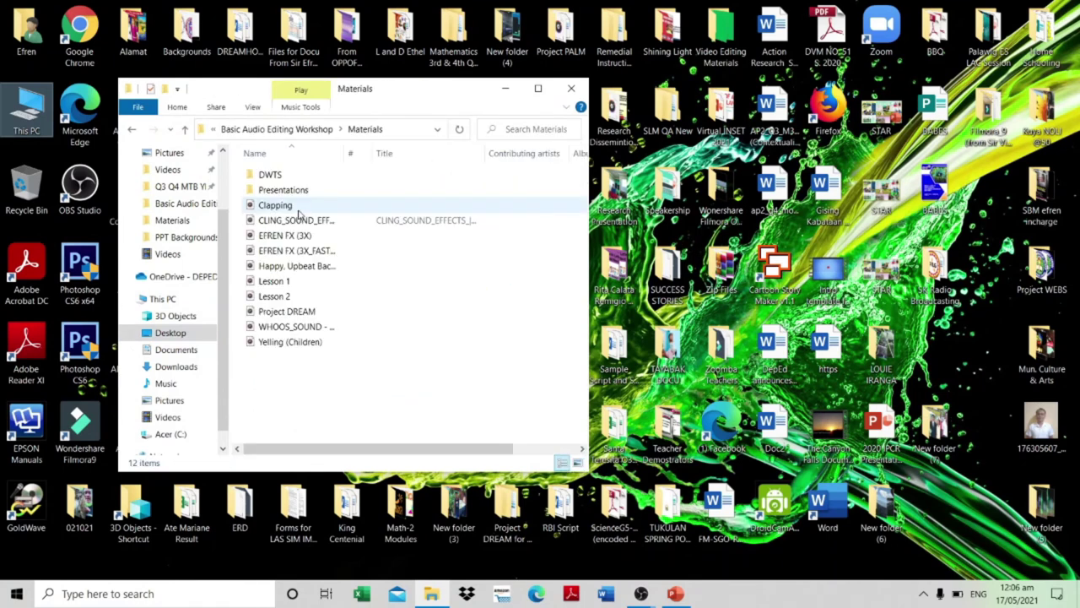
- Widen the Name column in the Materials folder, play the Project DREAM file, and close the music player
click(338, 155)
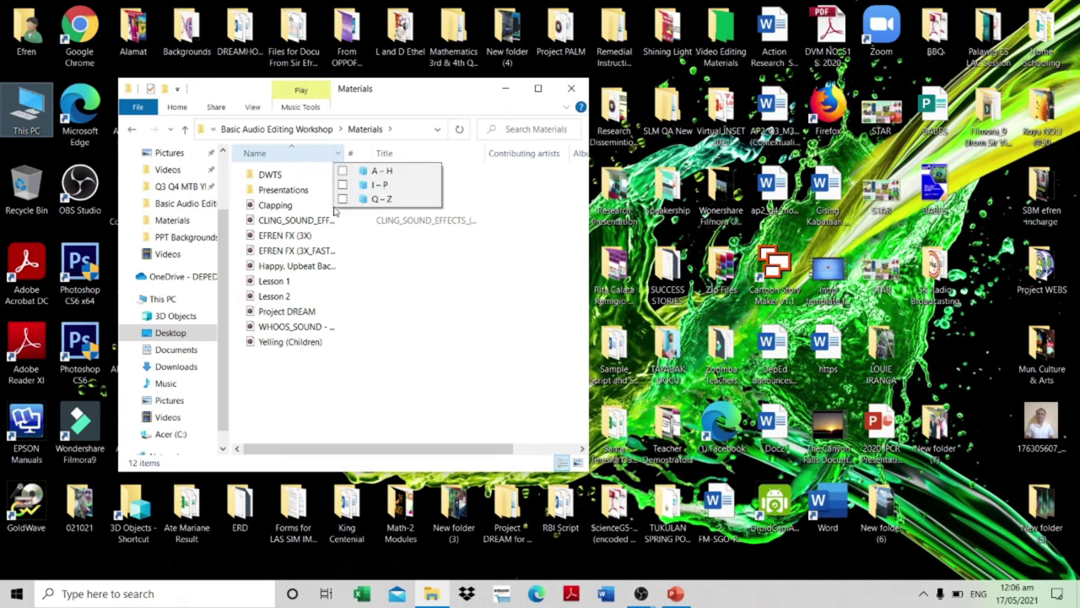
click(387, 361)
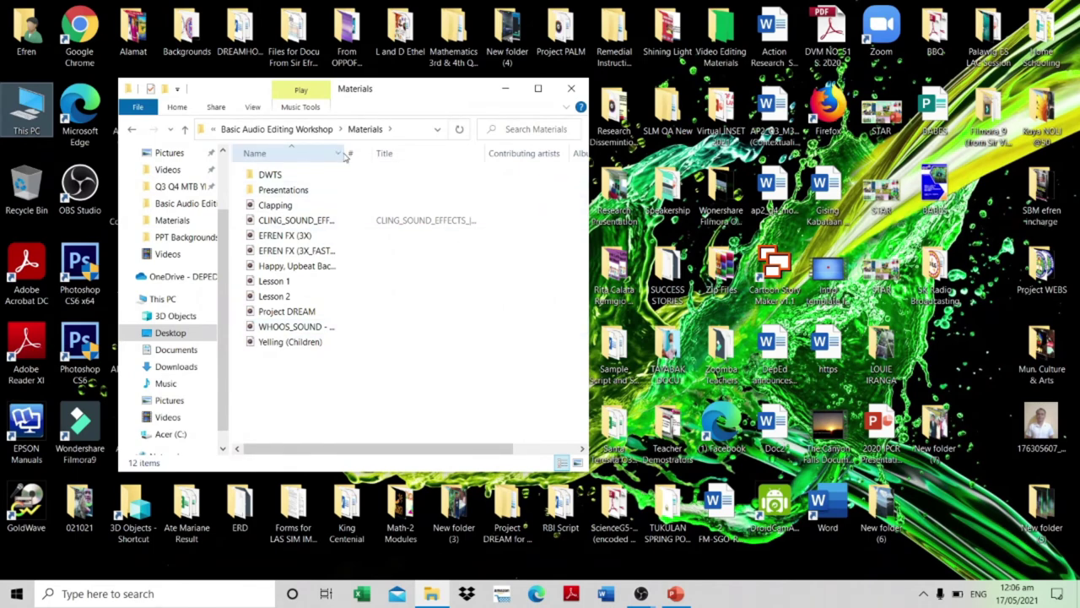
drag(345, 153, 473, 153)
double_click(342, 311)
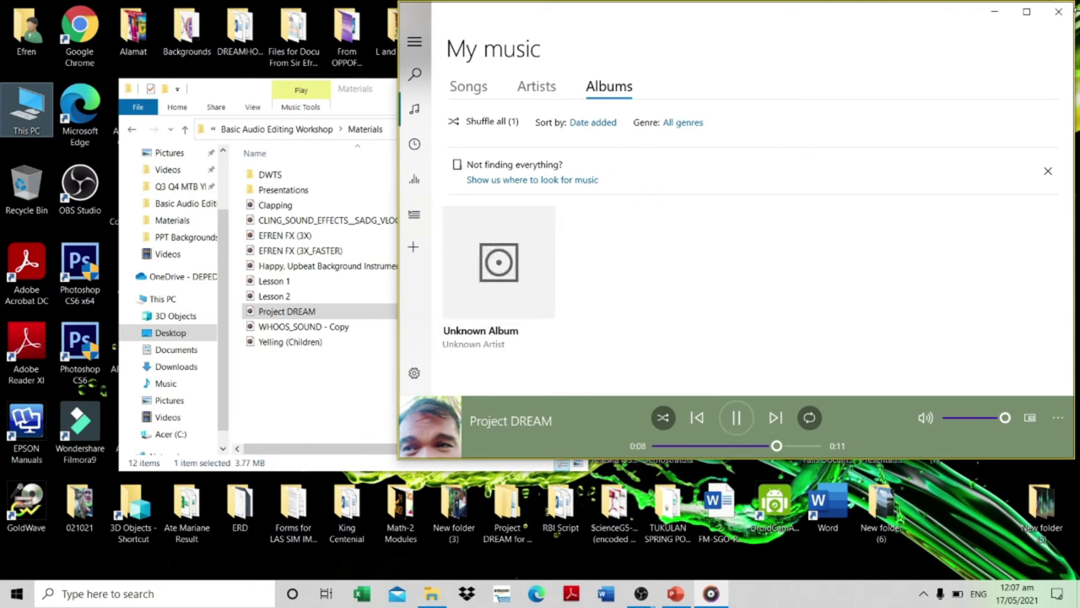
click(1055, 15)
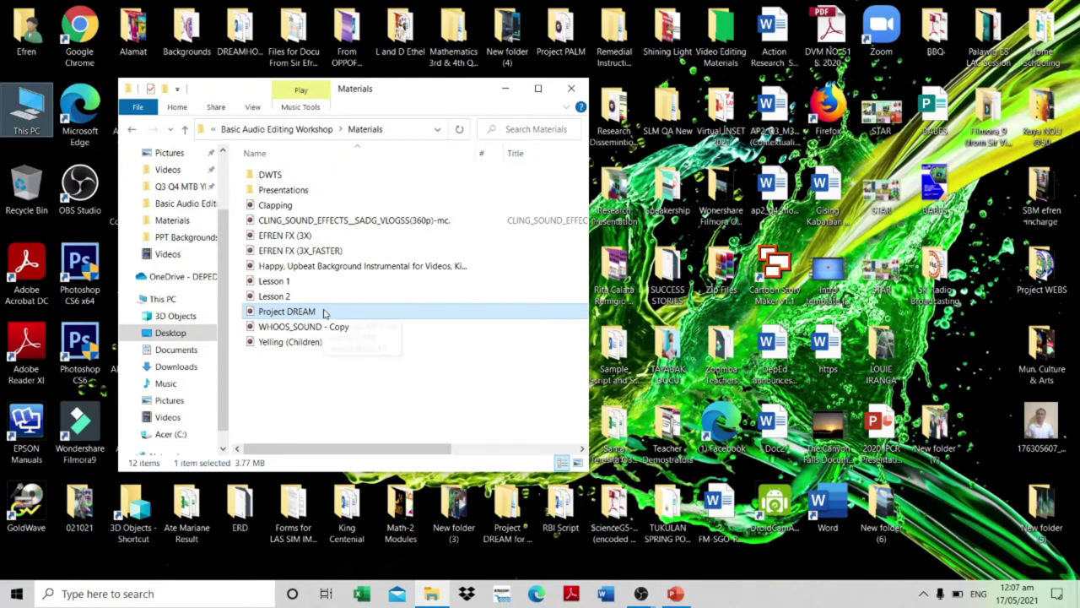
- Switch to the Goldwave presentation in PowerPoint and view slide 1 and slide 5
click(74, 595)
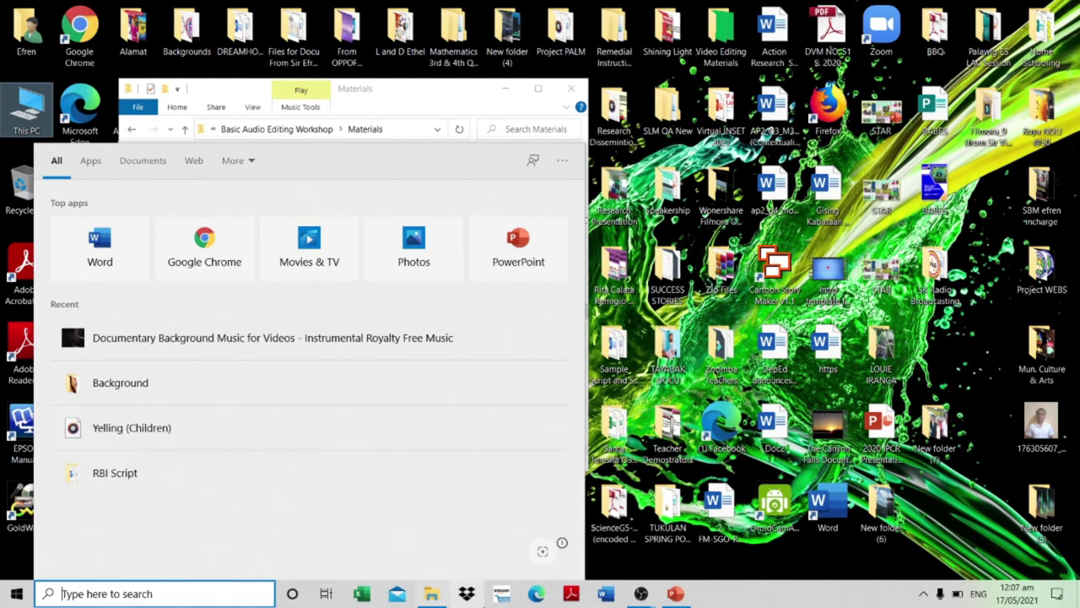
click(641, 594)
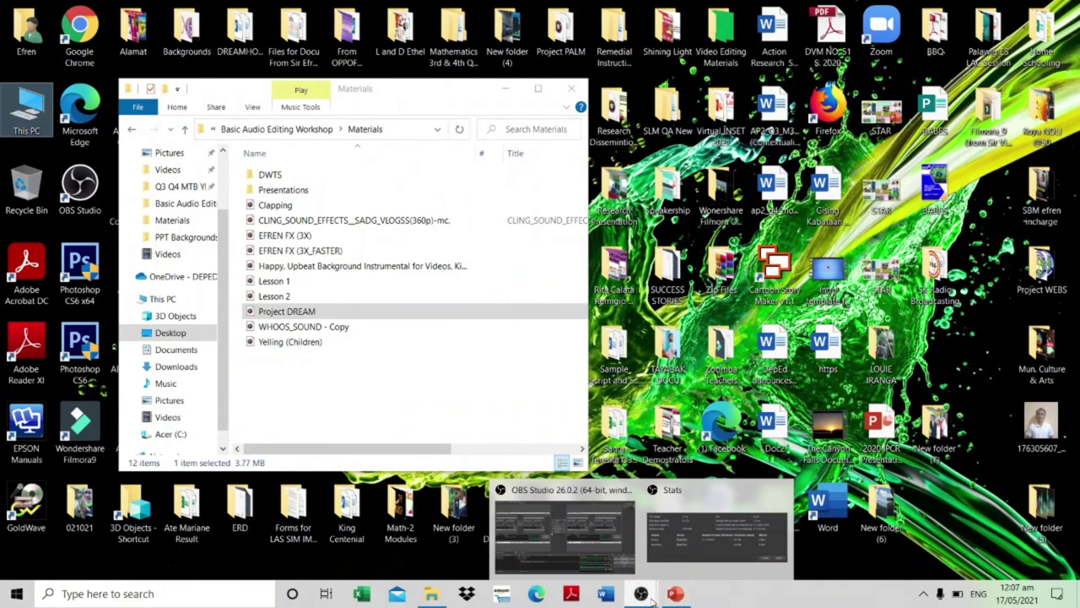
click(682, 595)
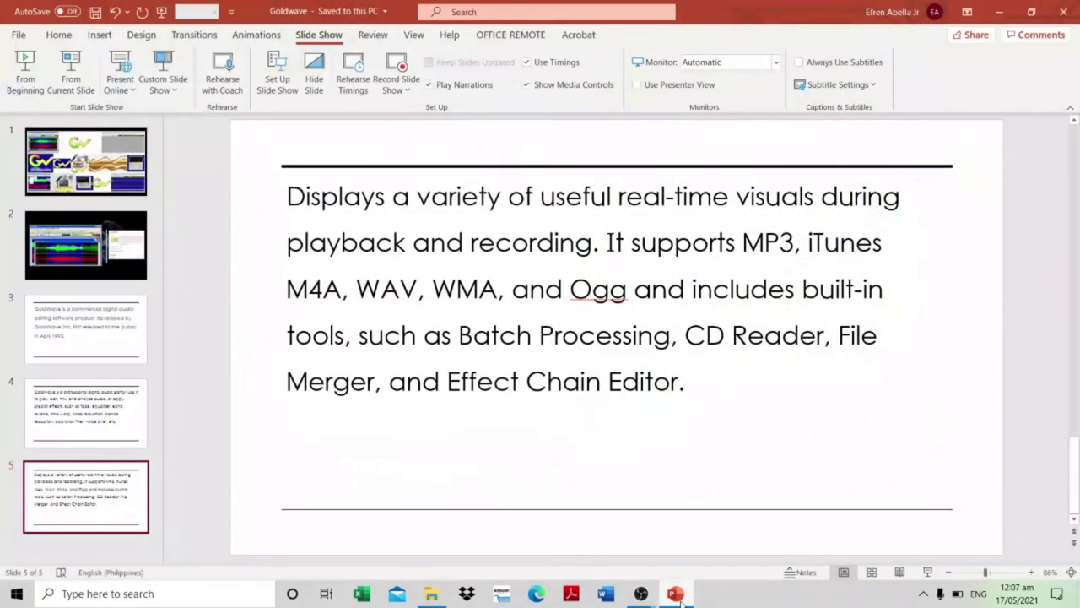
click(122, 190)
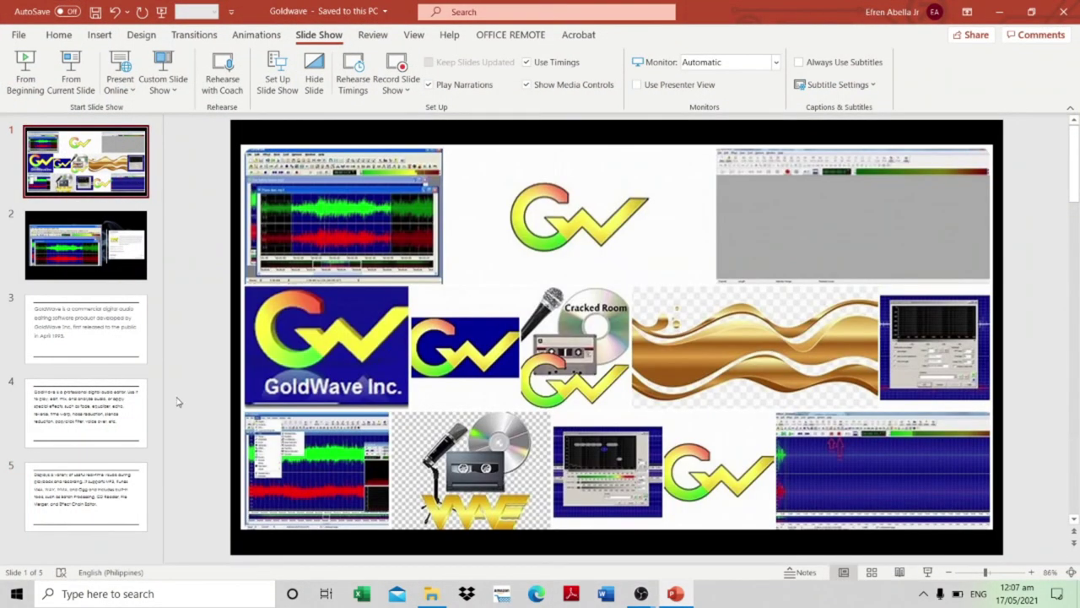
click(89, 488)
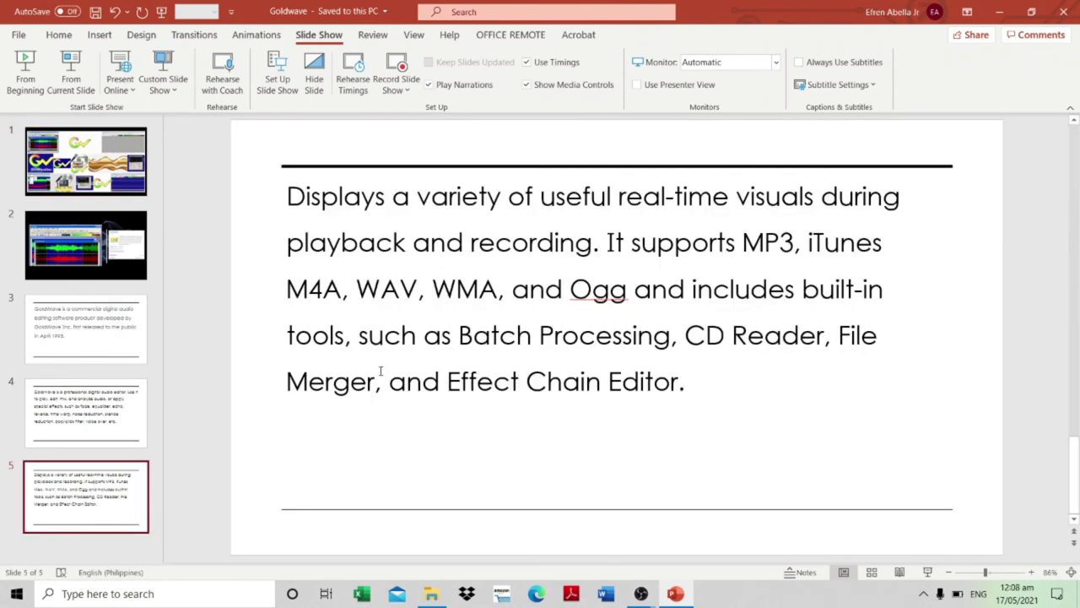